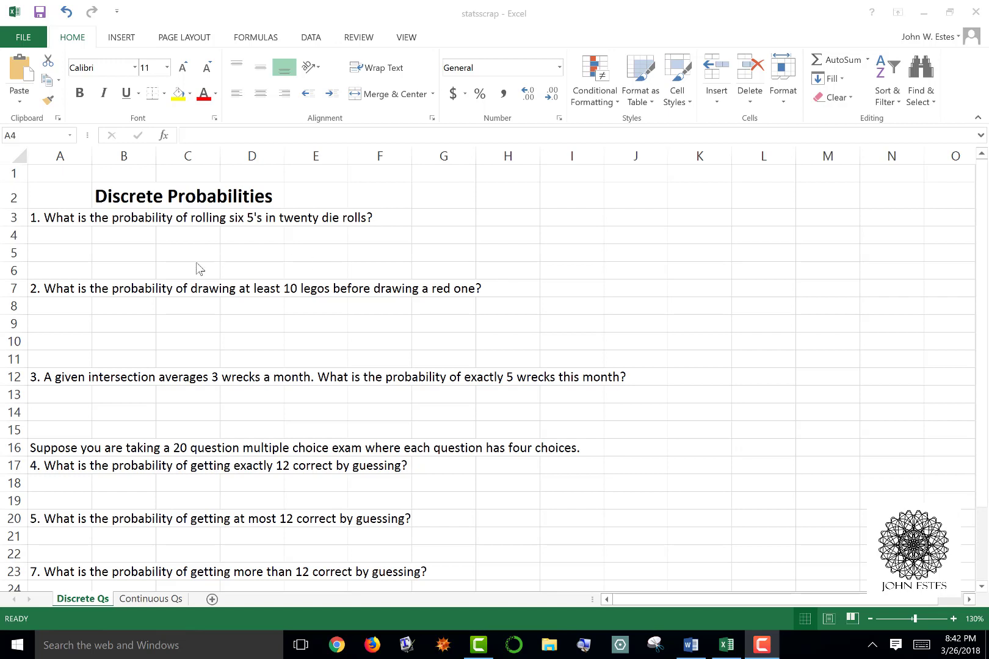
Label cells A4 to A6 under question 1 as Binomial, n and p.
{"action": "left_click", "coordinate": [69, 242]}
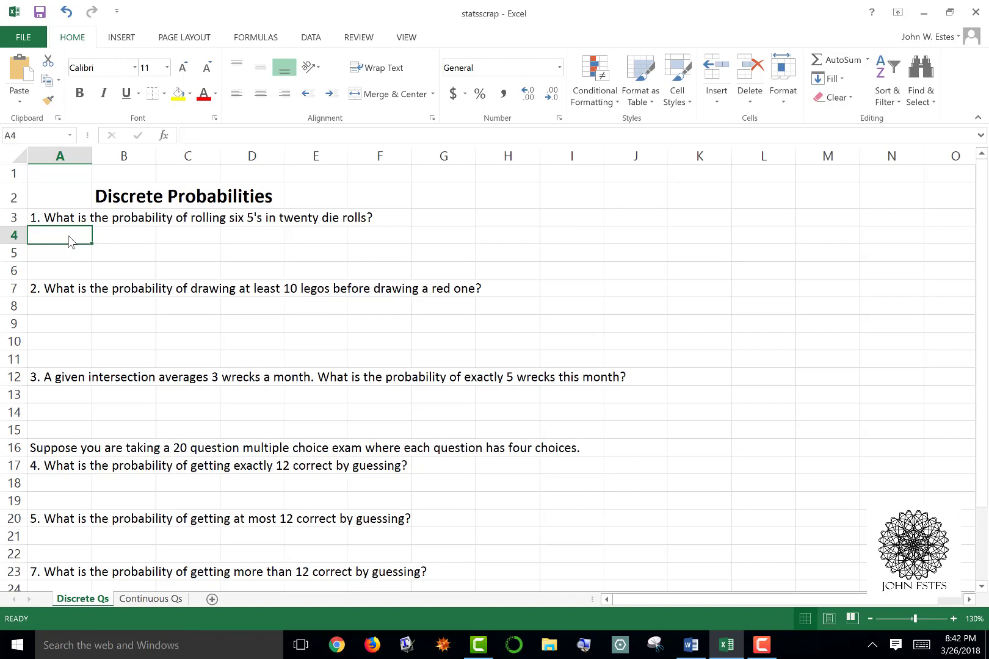
{"action": "type", "text": "Binomial"}
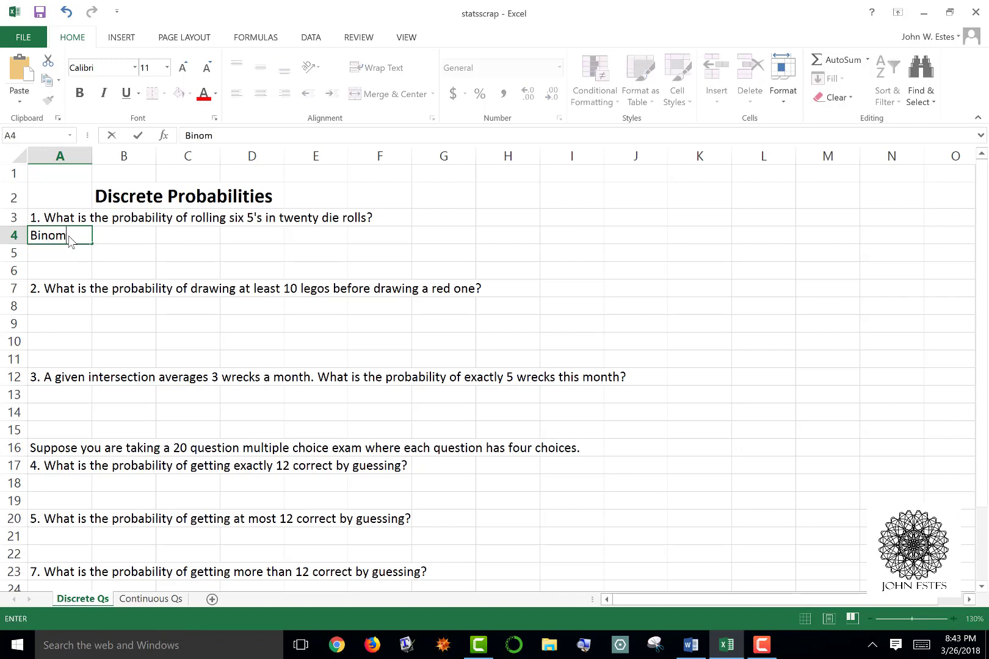
{"action": "key", "text": "Return"}
{"action": "type", "text": "n"}
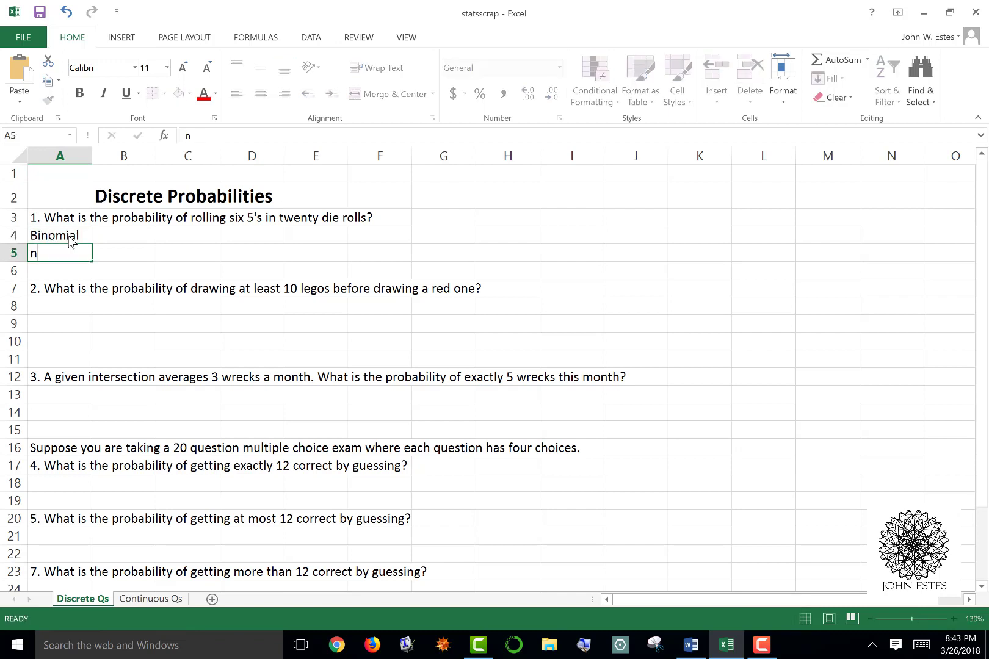
{"action": "key", "text": "Return"}
{"action": "type", "text": "p"}
{"action": "key", "text": "Tab"}
Enter 20 for n in B5 and the formula =1/6 for p in B6.
{"action": "key", "text": "Up"}
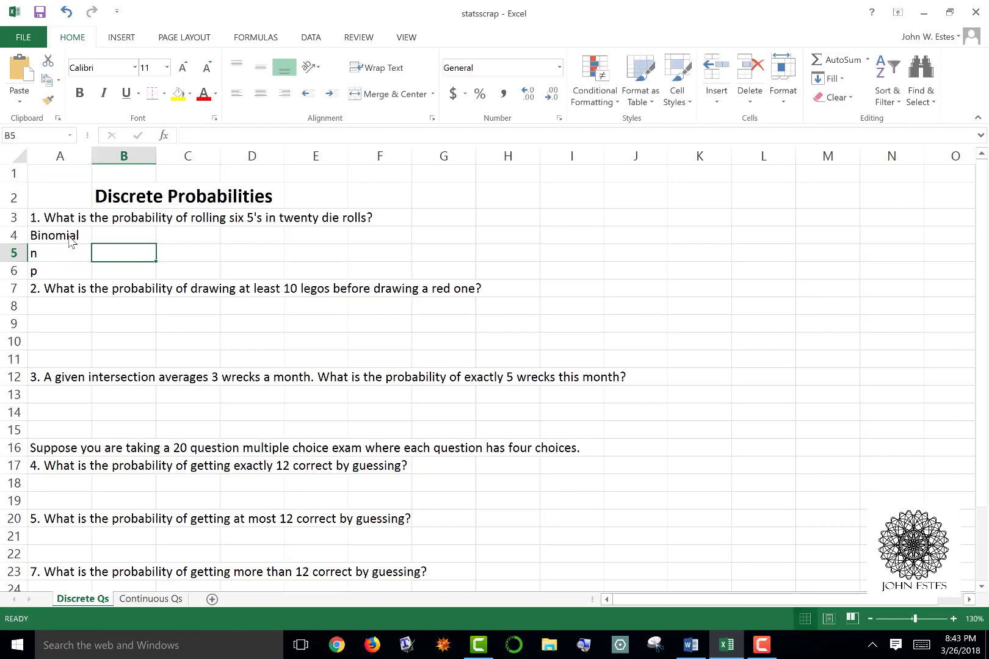
{"action": "type", "text": "20"}
{"action": "key", "text": "Return"}
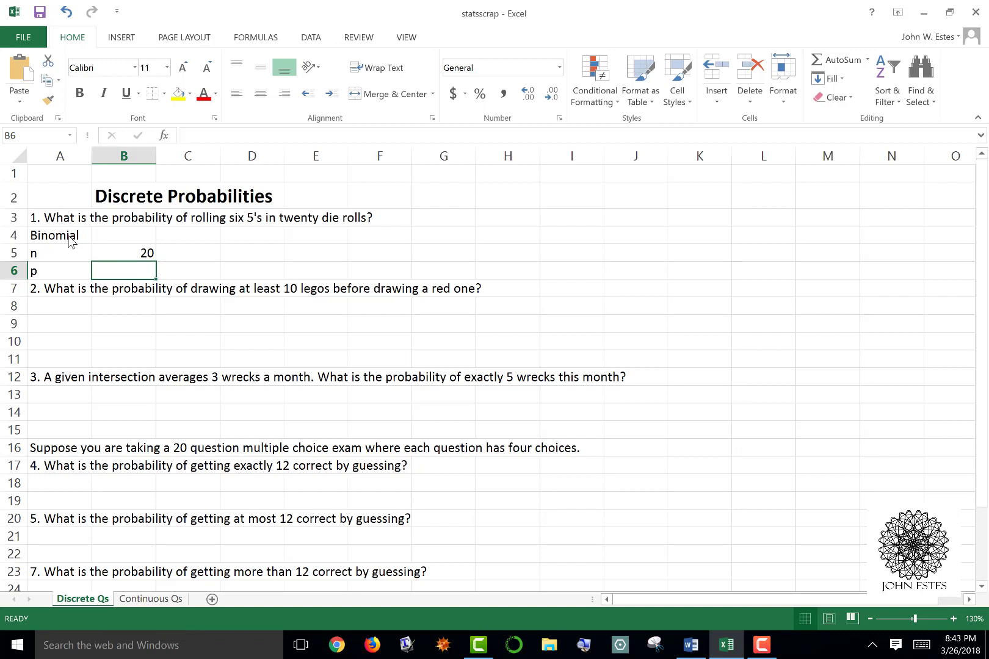
{"action": "type", "text": "=1/"}
{"action": "type", "text": "6"}
{"action": "key", "text": "Return"}
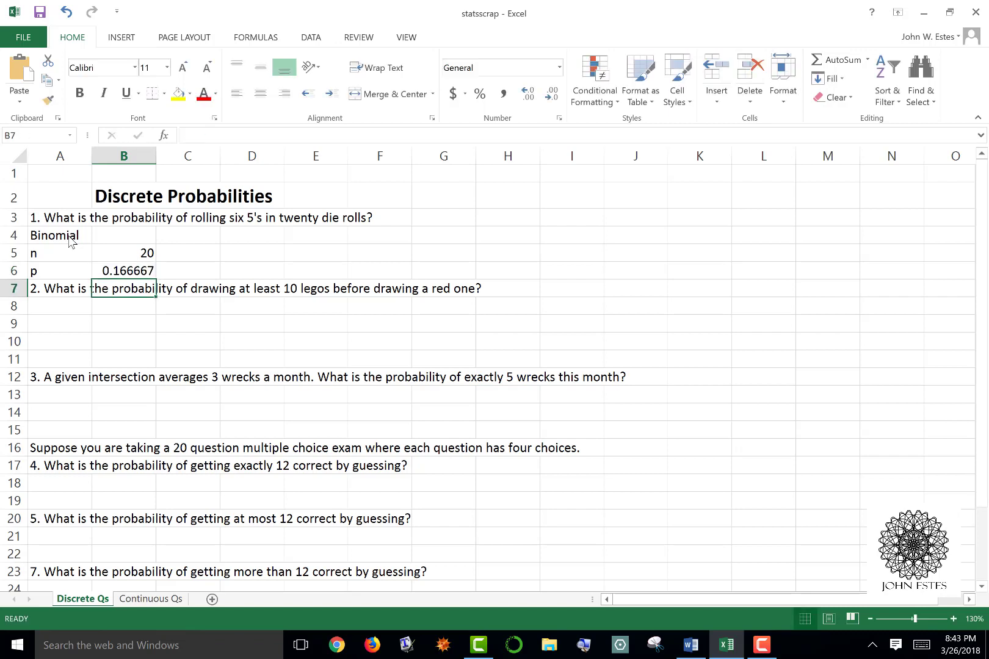
Enter the label P(x = 6) in cell D4.
{"action": "key", "text": "Up"}
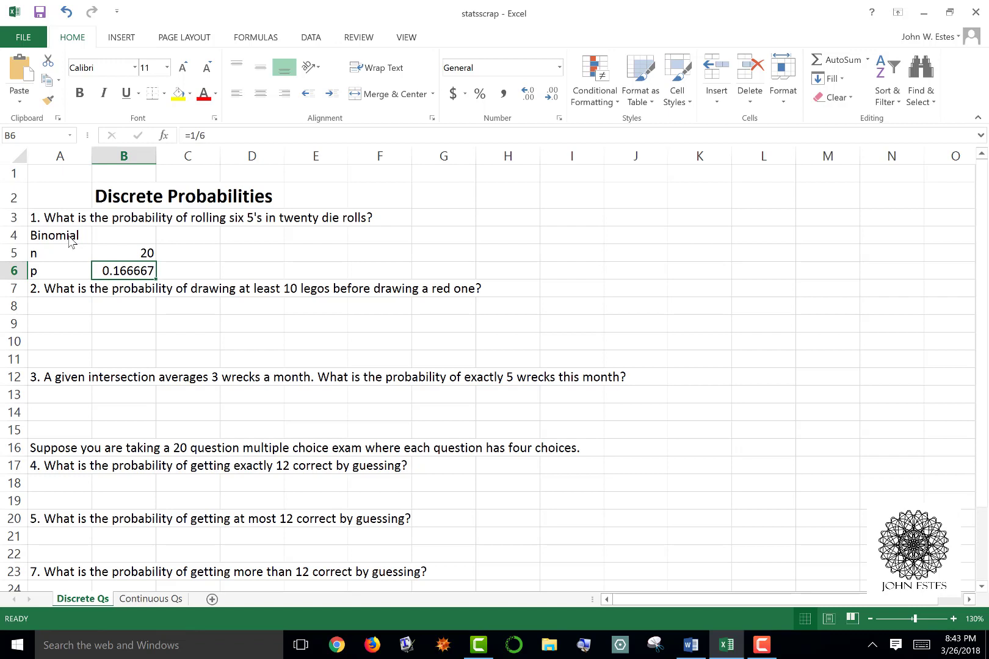
{"action": "key", "text": "Right"}
{"action": "key", "text": "Right"}
{"action": "key", "text": "Up"}
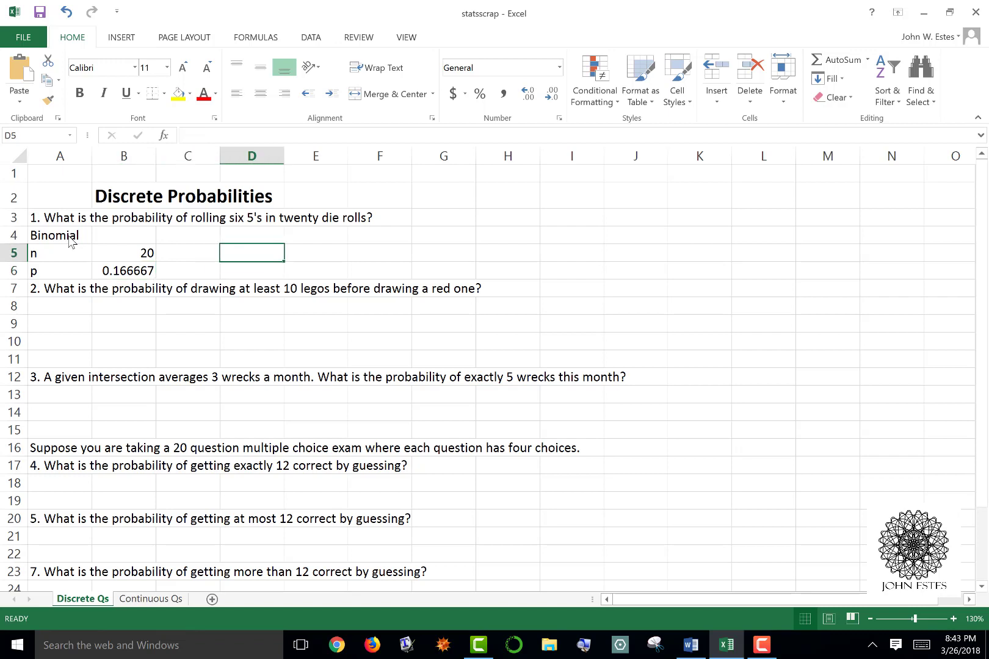
{"action": "type", "text": "="}
{"action": "key", "text": "BackSpace"}
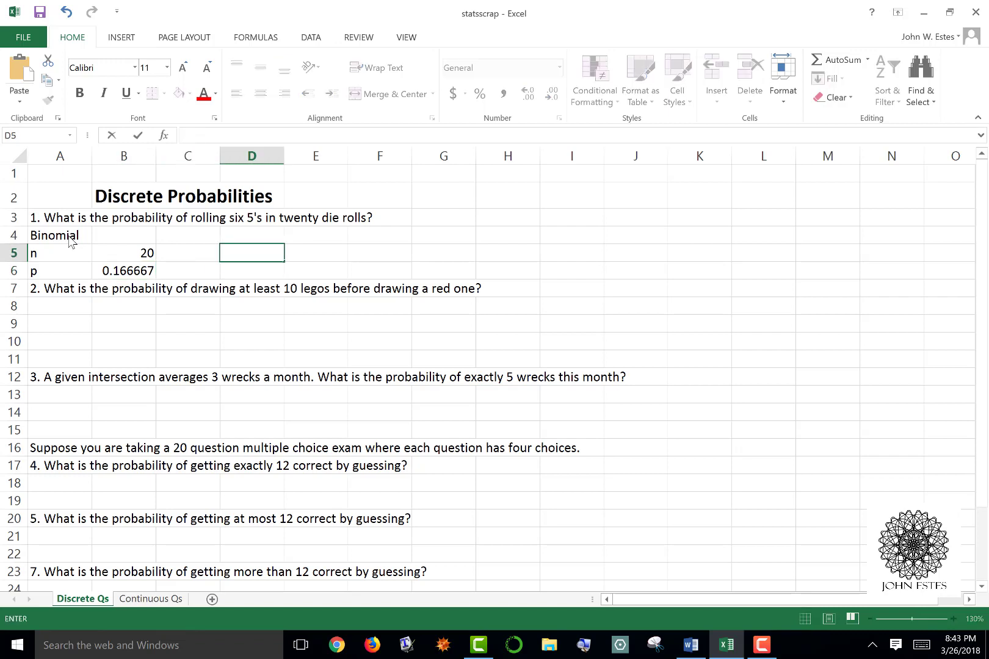
{"action": "key", "text": "Up"}
{"action": "type", "text": "P(x"}
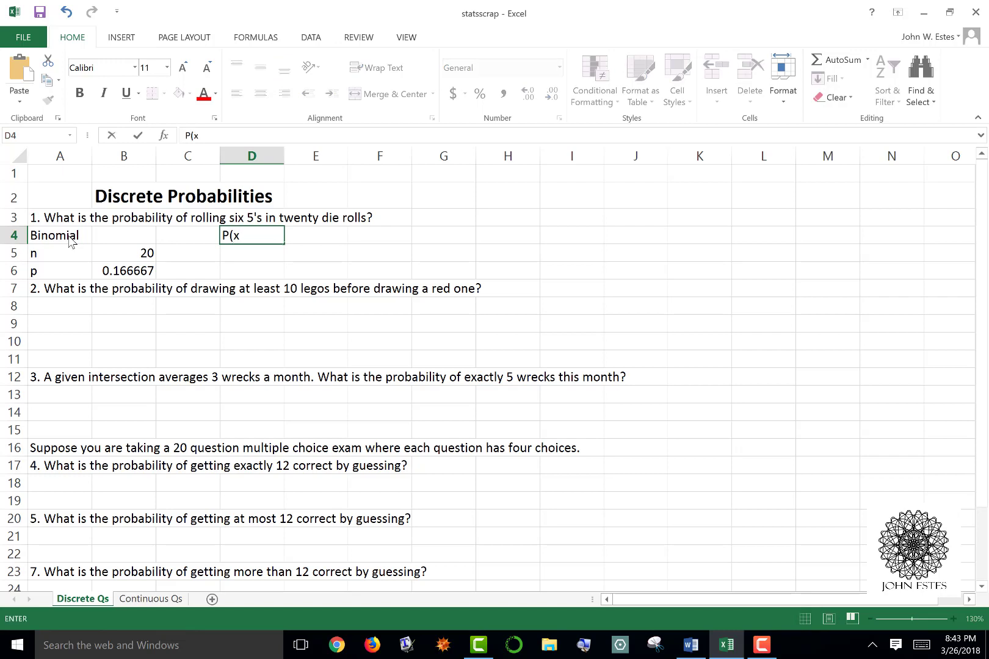
{"action": "type", "text": " = 6)"}
{"action": "key", "text": "Return"}
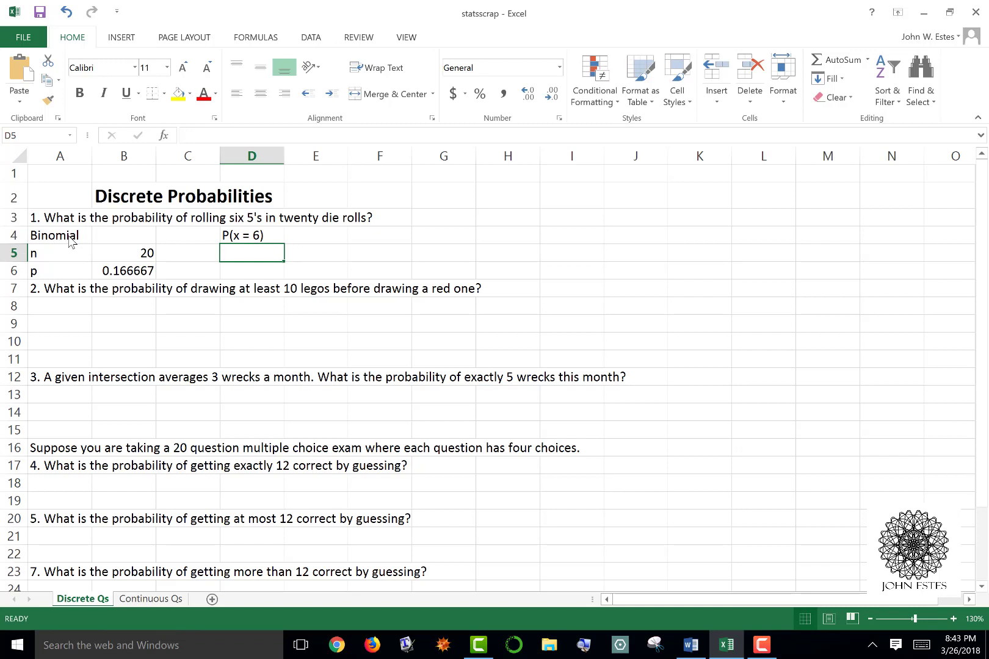
Enter Binom.Dist(6,B5,B6,False) in cell D5 below the P(x = 6) label.
{"action": "type", "text": "Binom."}
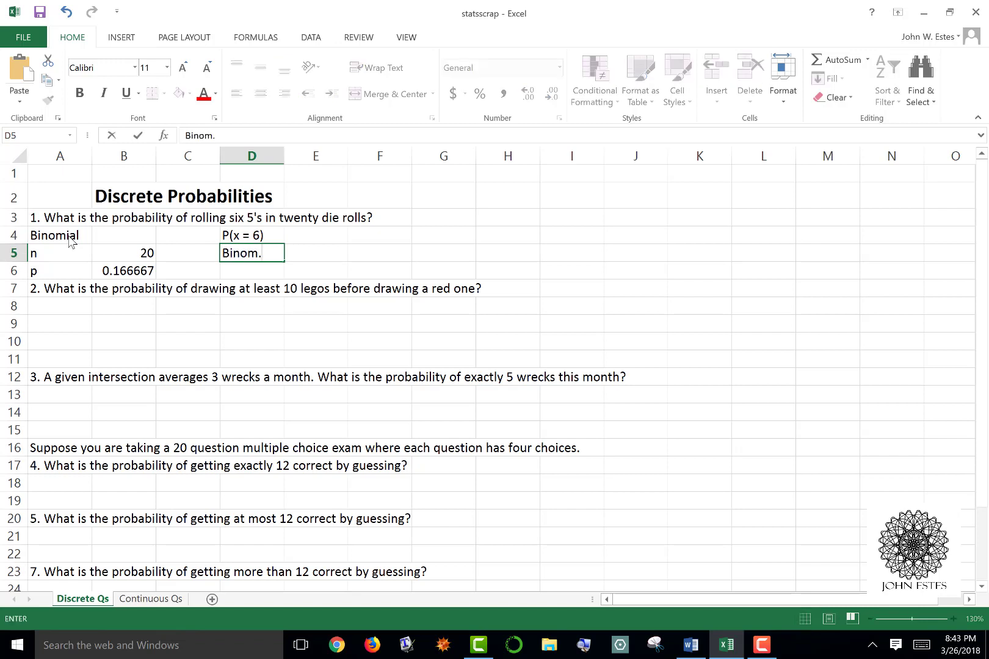
{"action": "type", "text": "Dist(6,B5"}
{"action": "key", "text": "BackSpace"}
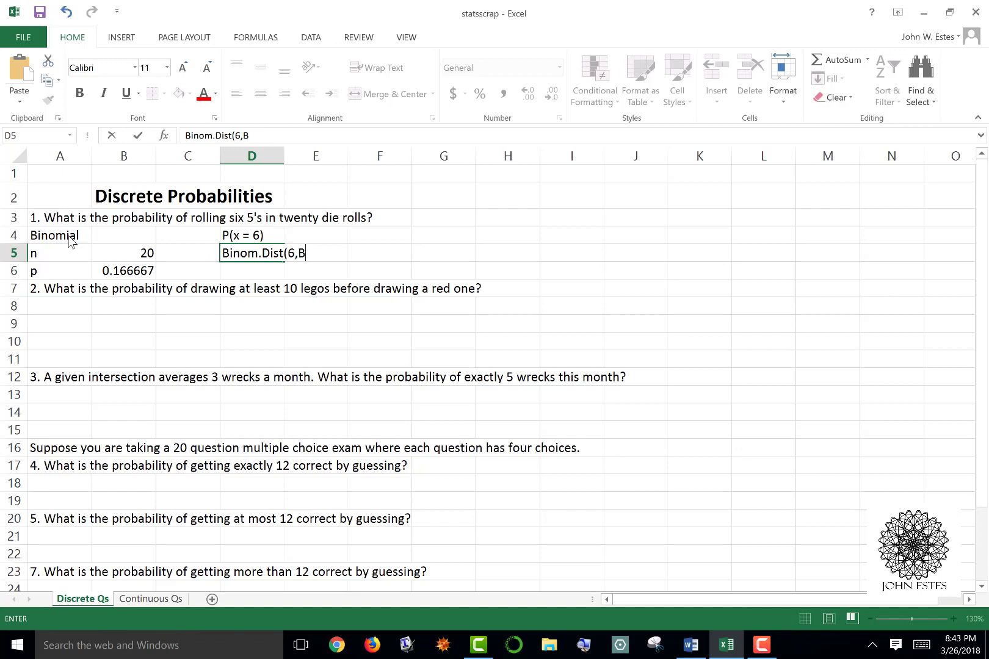
{"action": "type", "text": "5,B6,False)"}
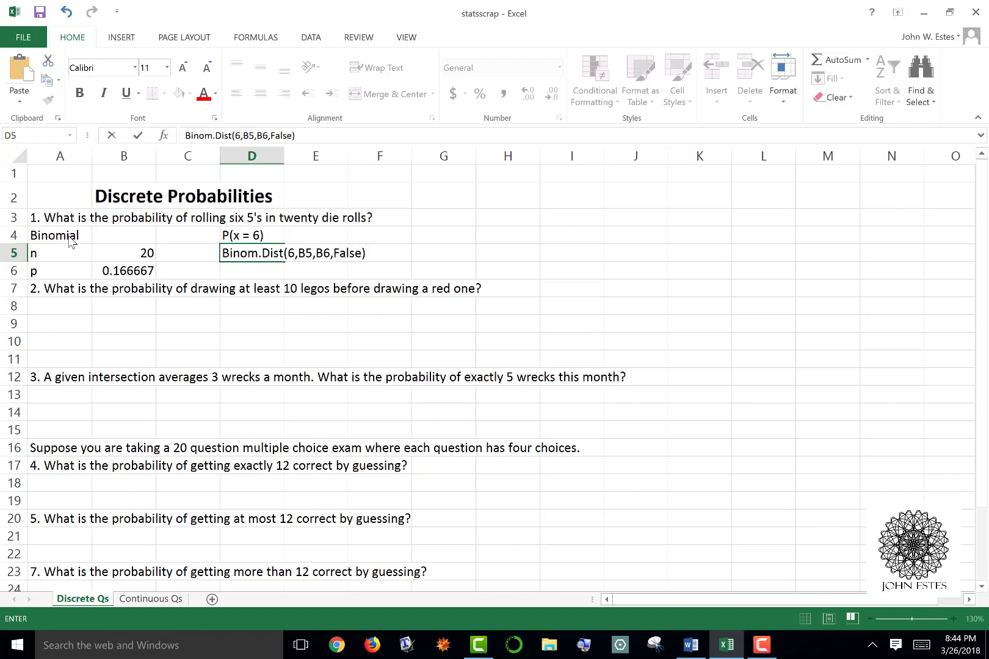
{"action": "key", "text": "Return"}
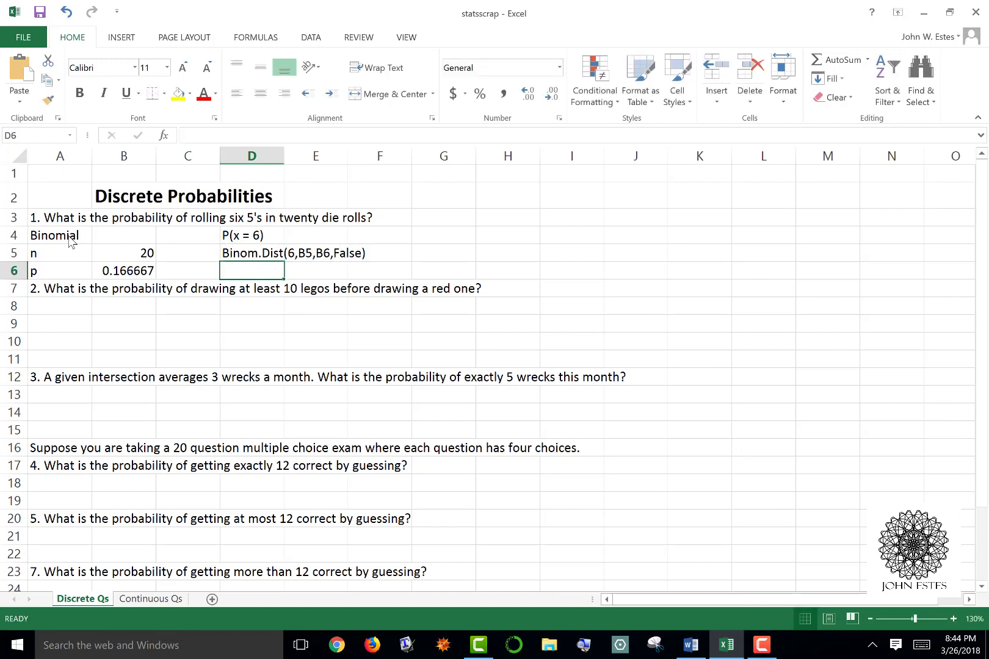
Add a leading equals sign to the Binom.Dist entry in D5 so it calculates as a formula.
{"action": "key", "text": "Up"}
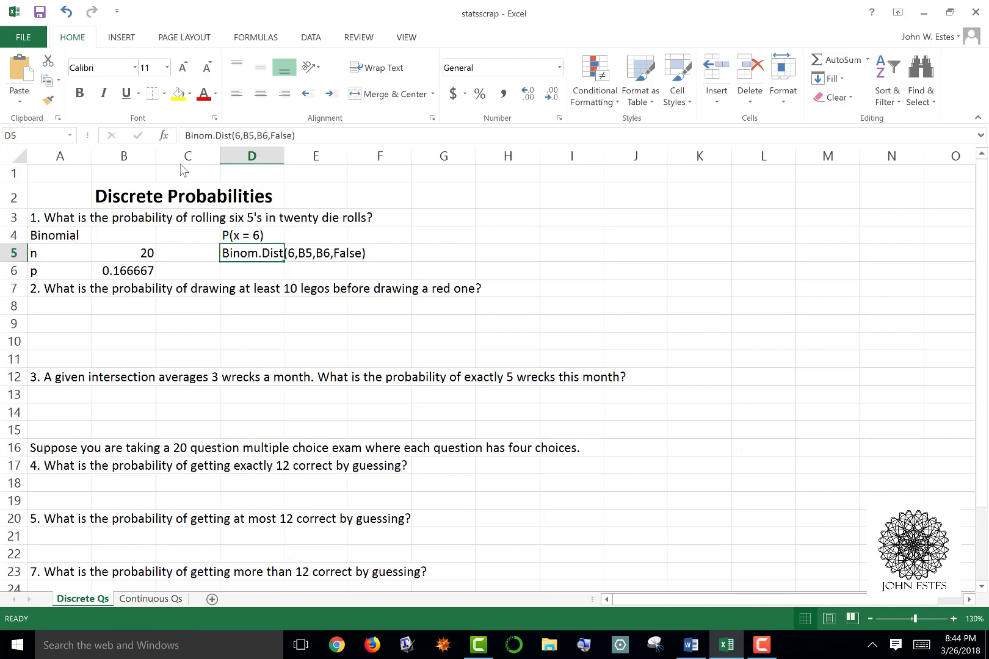
{"action": "left_click", "coordinate": [188, 136]}
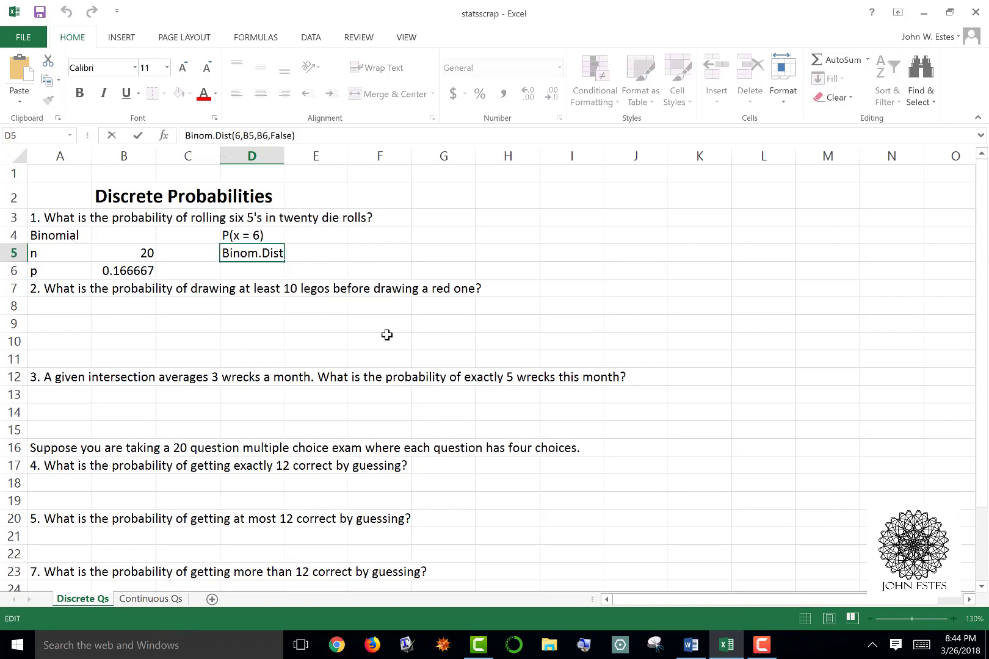
{"action": "type", "text": "="}
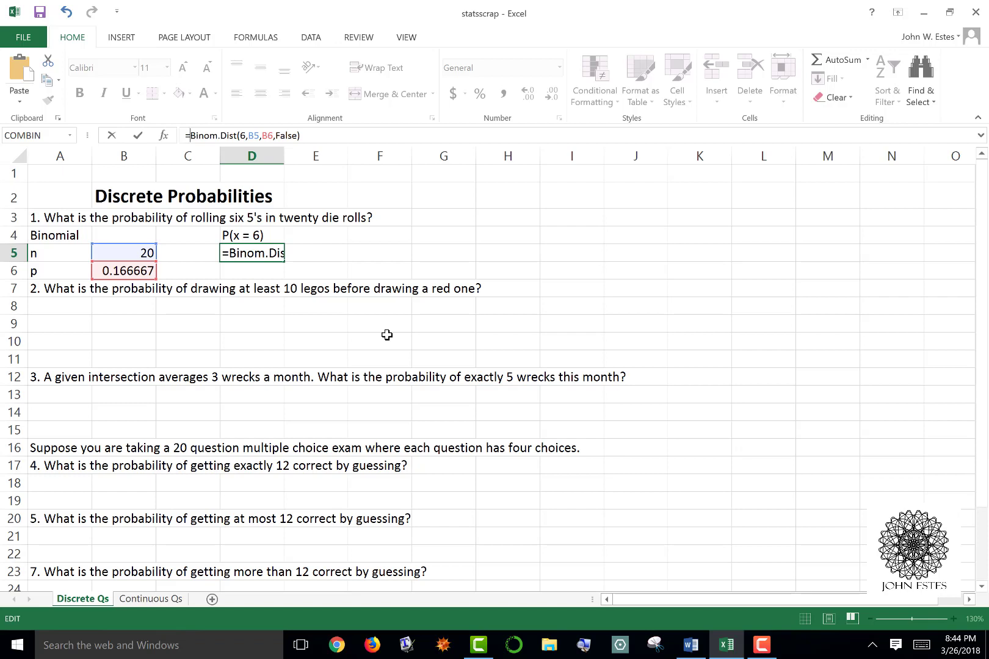
{"action": "key", "text": "Return"}
{"action": "key", "text": "Up"}
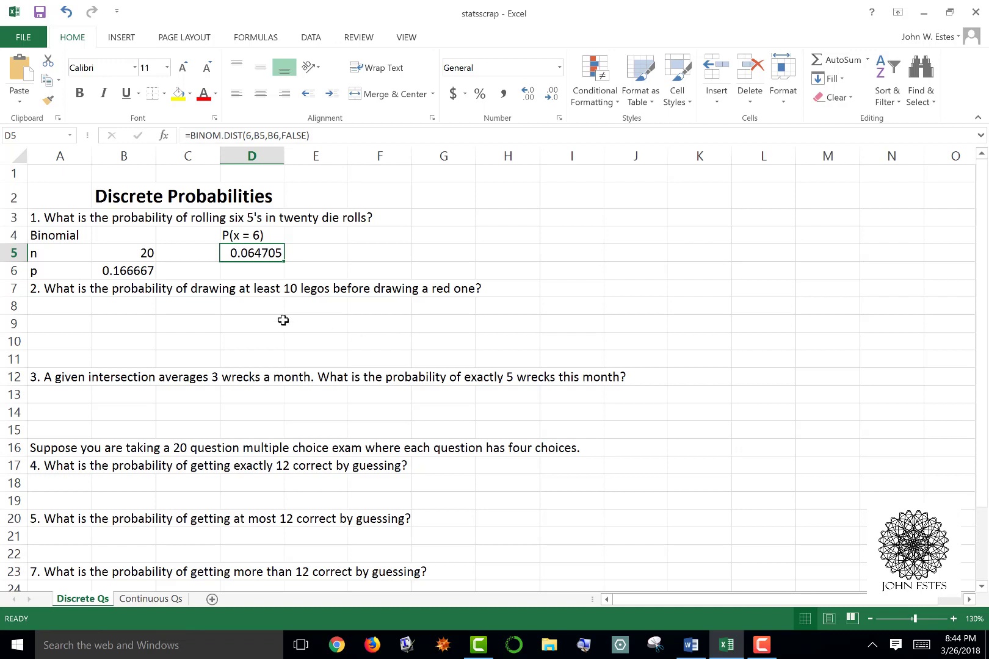
Extend question 2 in A7 with "where there are seven color options" before its question mark.
{"action": "left_click", "coordinate": [51, 311]}
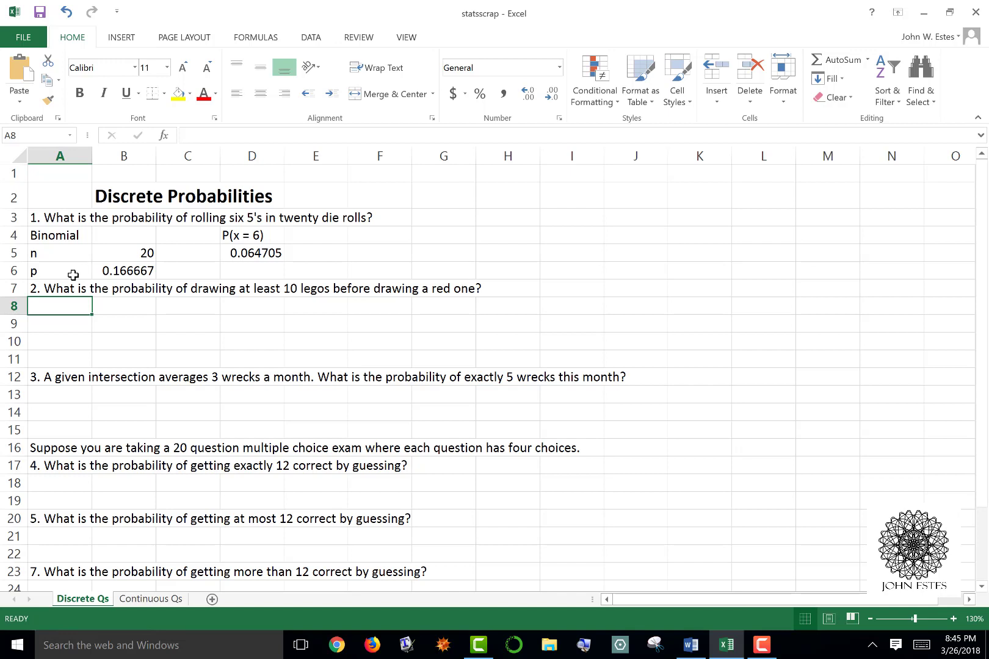
{"action": "left_click", "coordinate": [46, 286]}
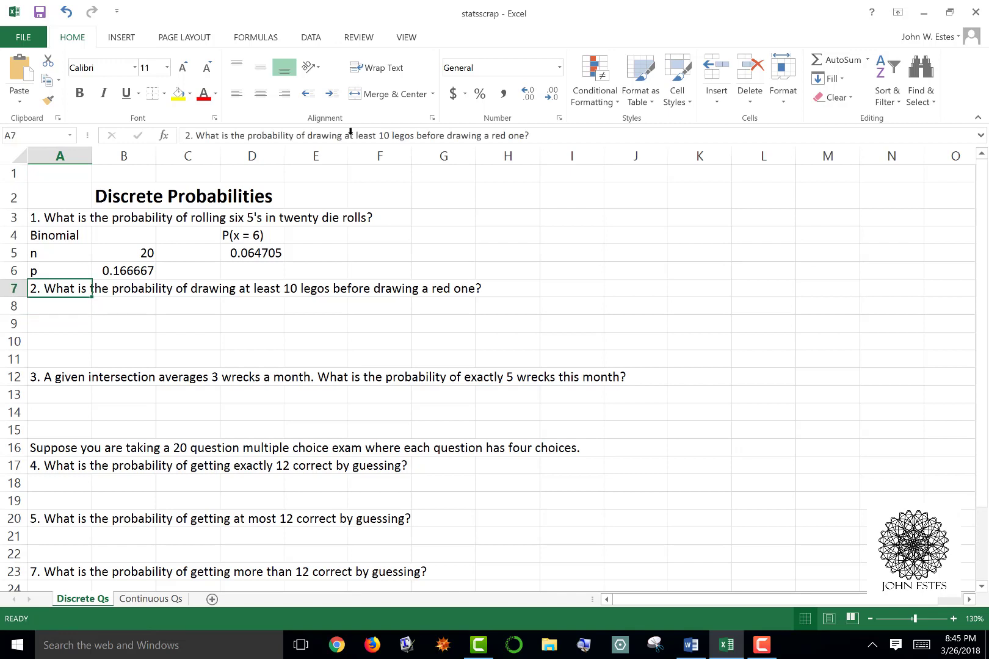
{"action": "left_click", "coordinate": [528, 134]}
{"action": "key", "text": "Left"}
{"action": "type", "text": "where "}
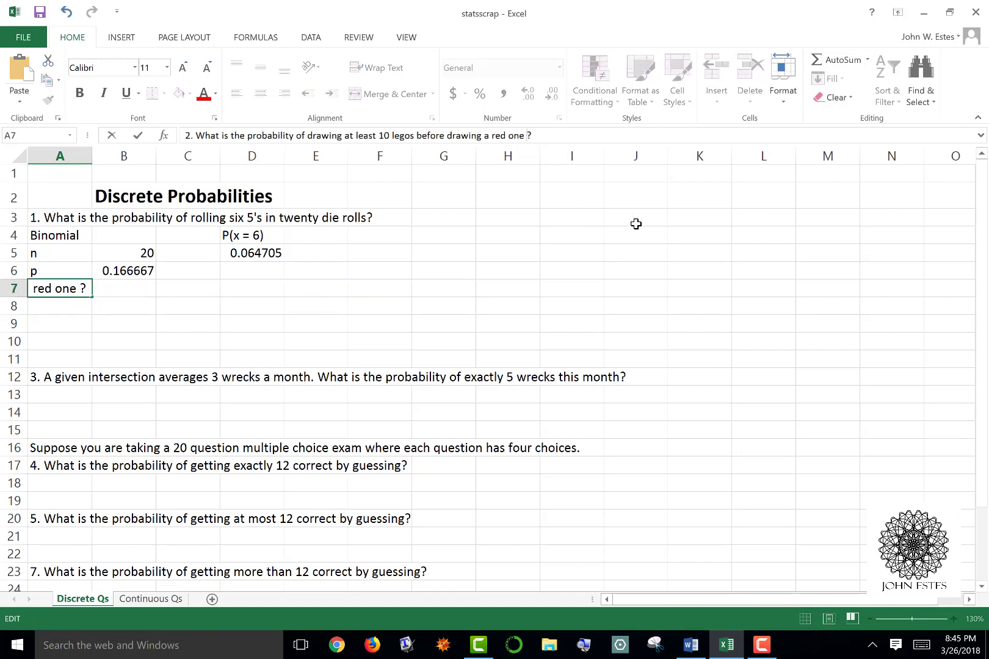
{"action": "type", "text": "there are "}
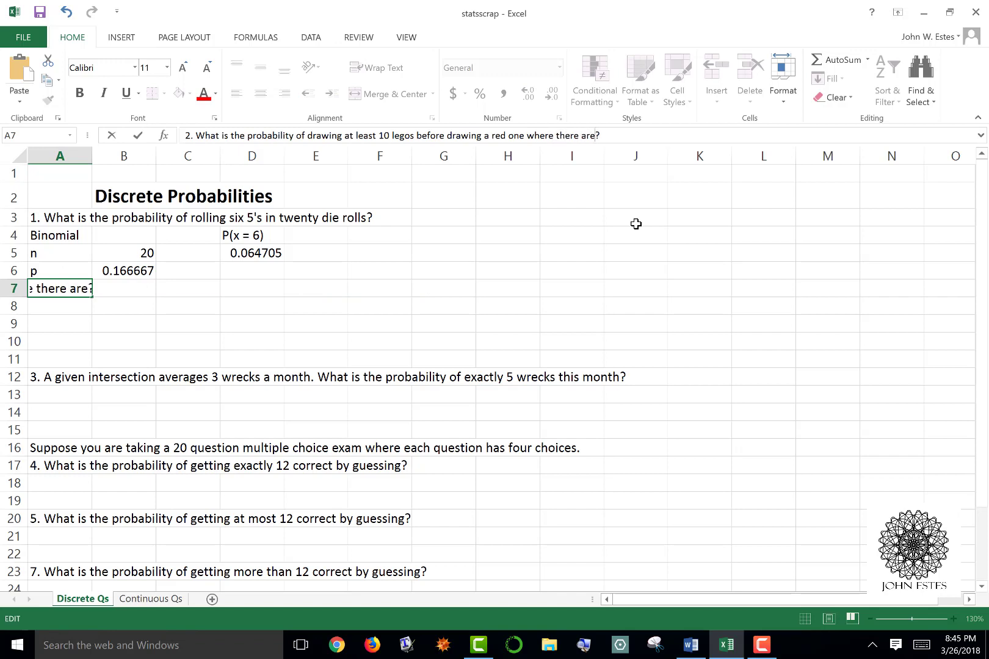
{"action": "type", "text": "seven color option"}
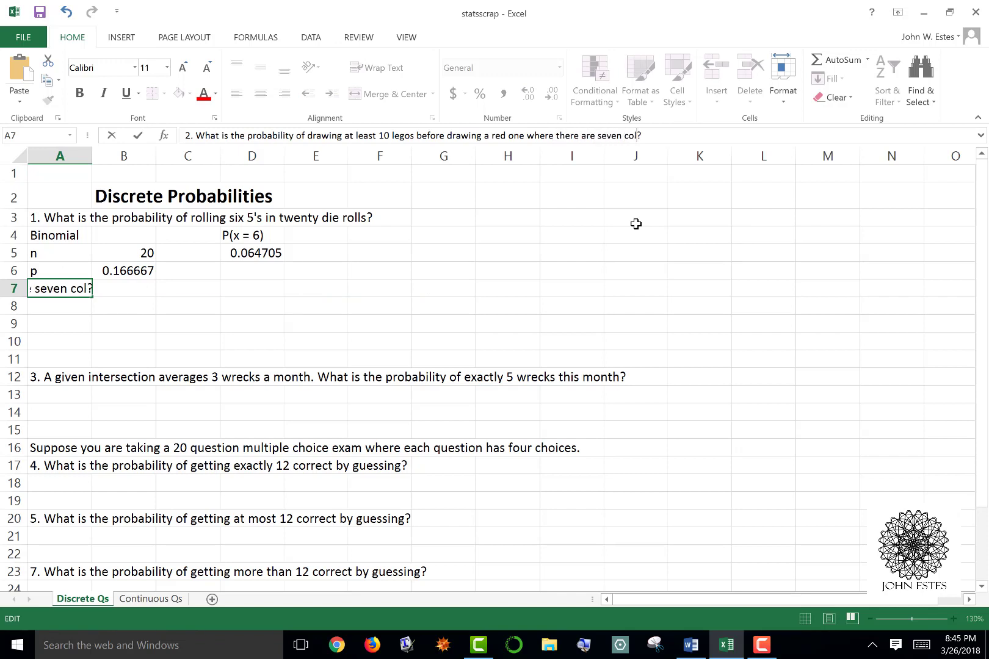
{"action": "type", "text": "s"}
{"action": "key", "text": "Return"}
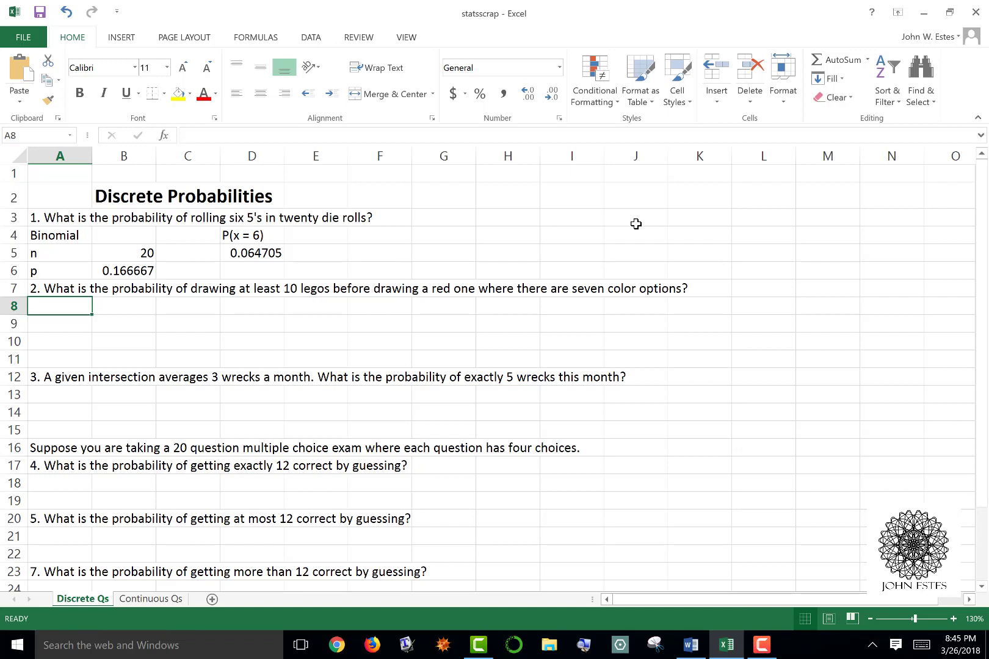
Label cells A8 and A9 under question 2 as Geometric and p.
{"action": "type", "text": "Geometric"}
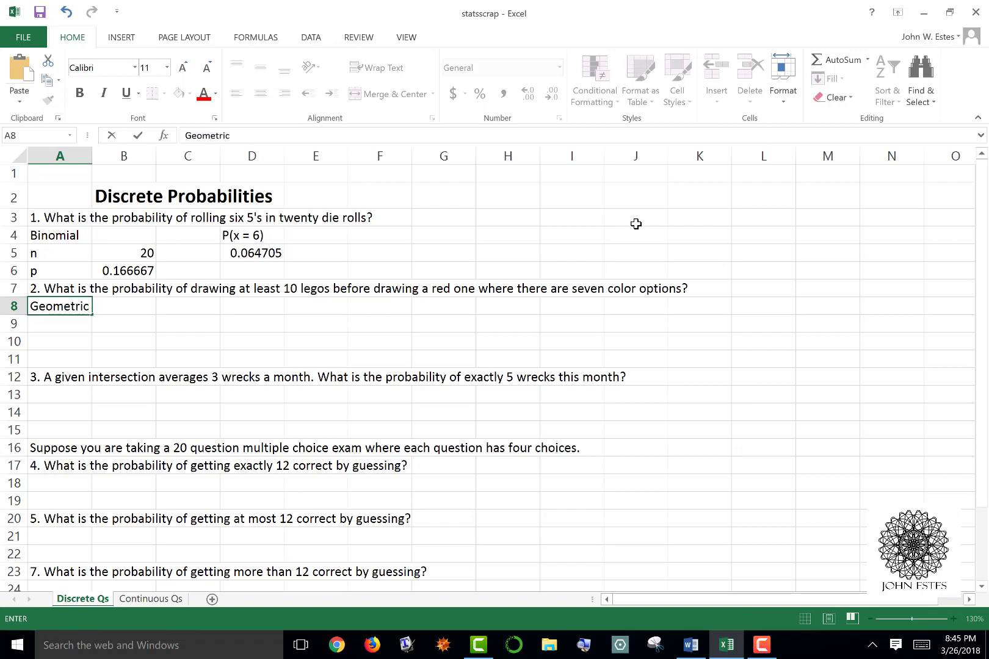
{"action": "key", "text": "Return"}
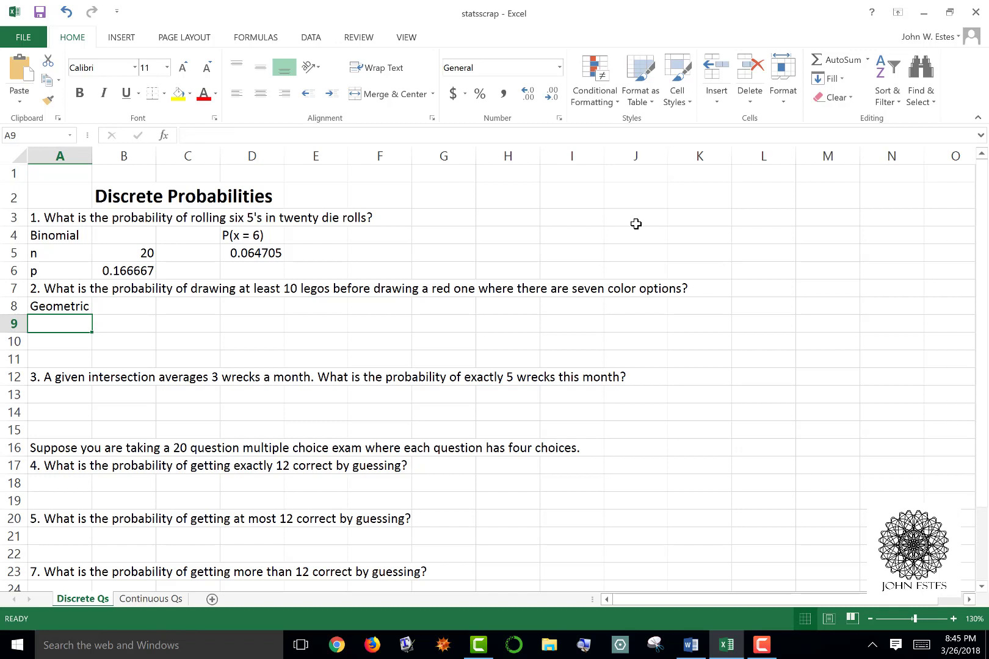
{"action": "type", "text": "p"}
{"action": "key", "text": "Return"}
Enter the formula =1/7 for the geometric p in B9.
{"action": "key", "text": "Up"}
{"action": "key", "text": "Right"}
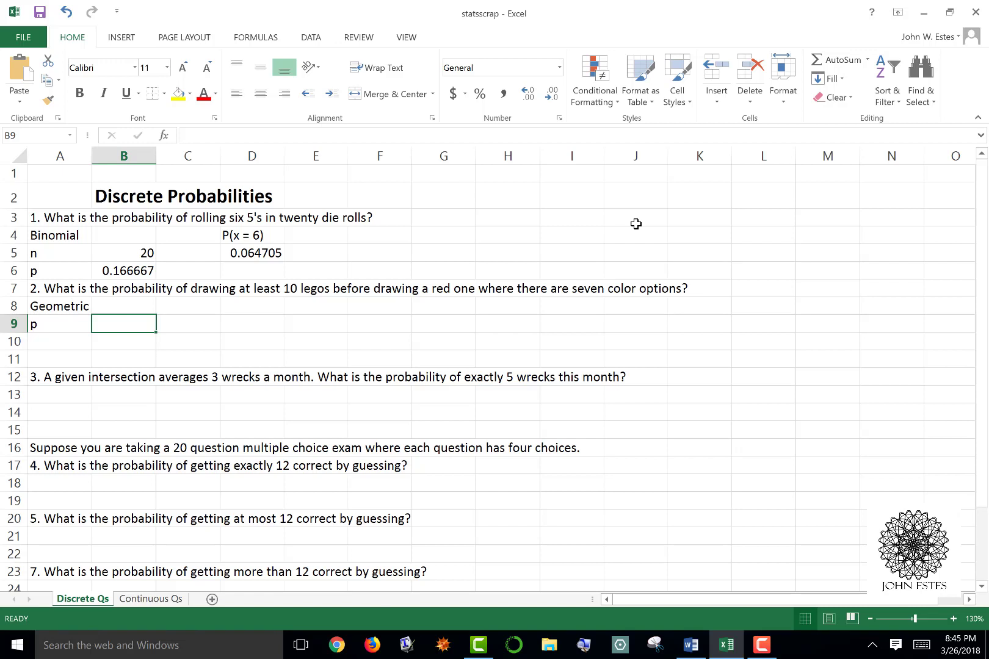
{"action": "type", "text": "="}
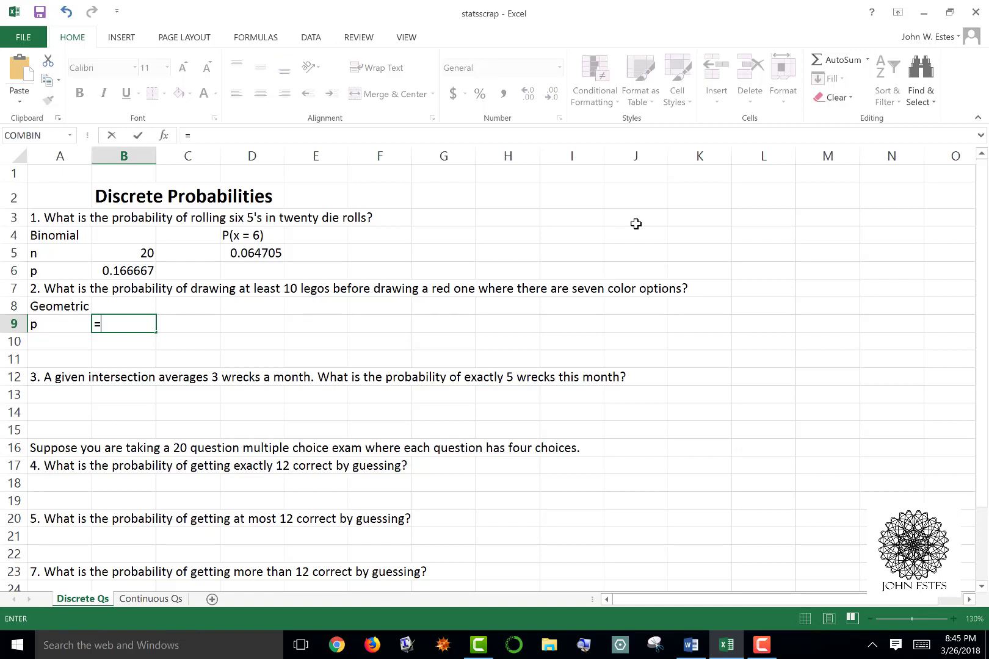
{"action": "type", "text": "1/7"}
{"action": "key", "text": "Return"}
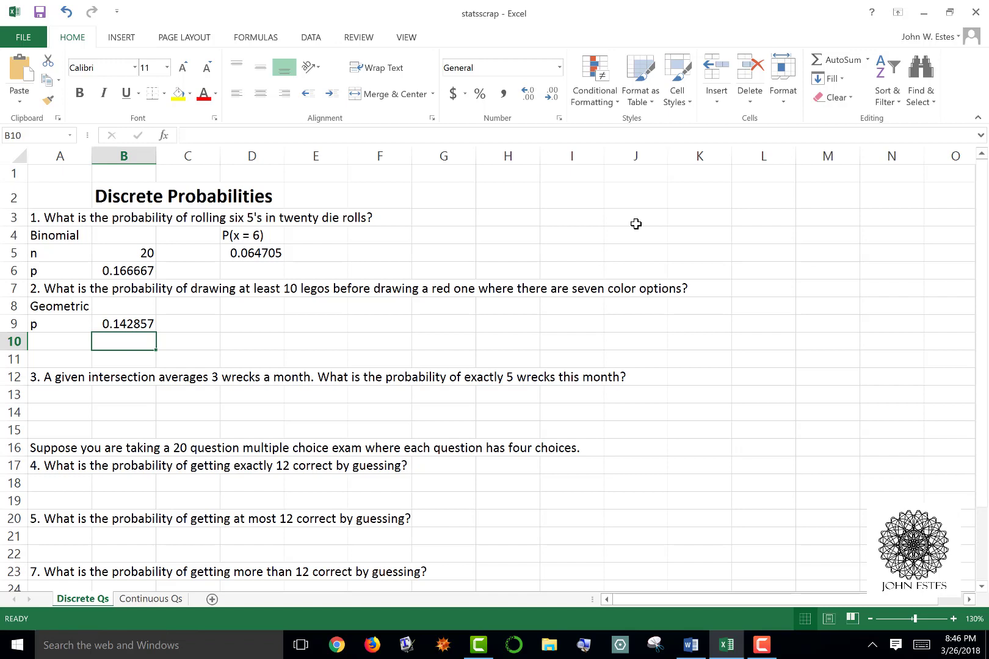
Enter the label P(x>= 10) in cell D8 for question 2.
{"action": "key", "text": "Up"}
{"action": "key", "text": "Right"}
{"action": "key", "text": "Right"}
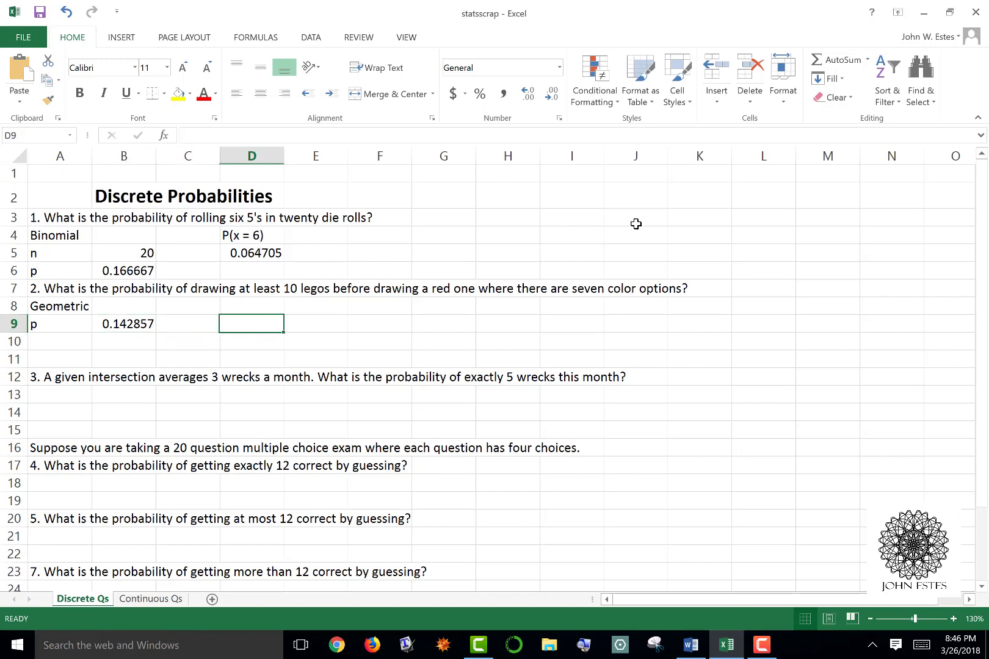
{"action": "key", "text": "Up"}
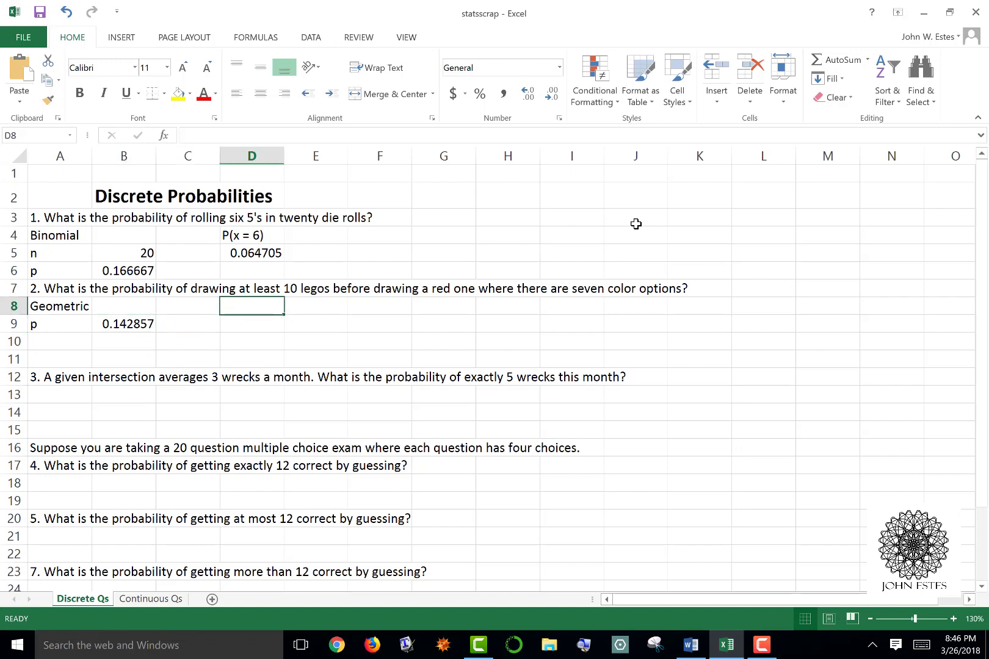
{"action": "type", "text": "P("}
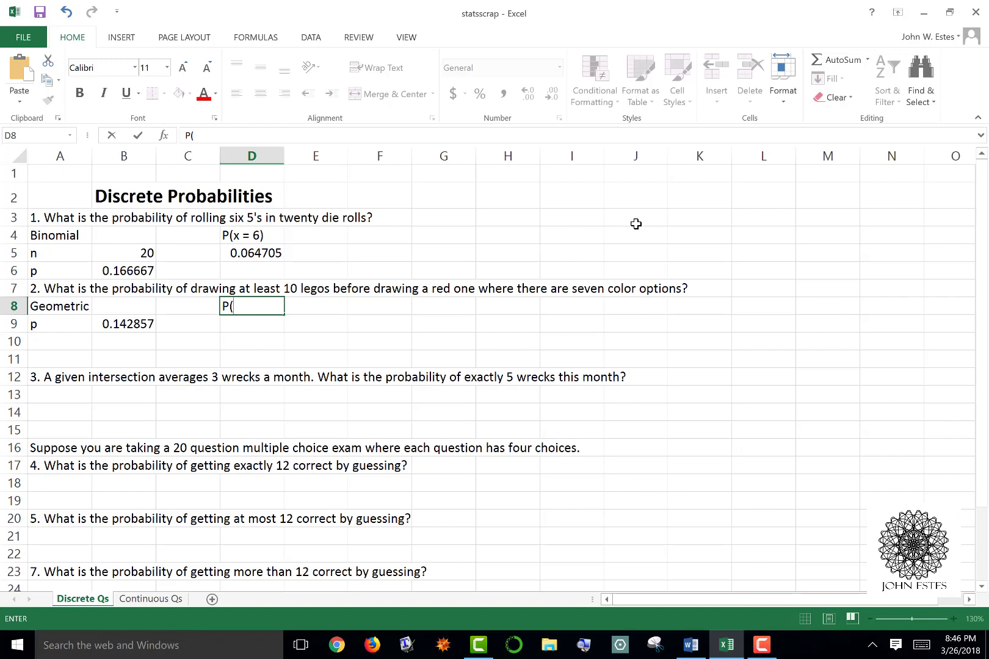
{"action": "type", "text": "x>+"}
{"action": "key", "text": "BackSpace"}
{"action": "type", "text": "= 10"}
{"action": "key", "text": "Tab"}
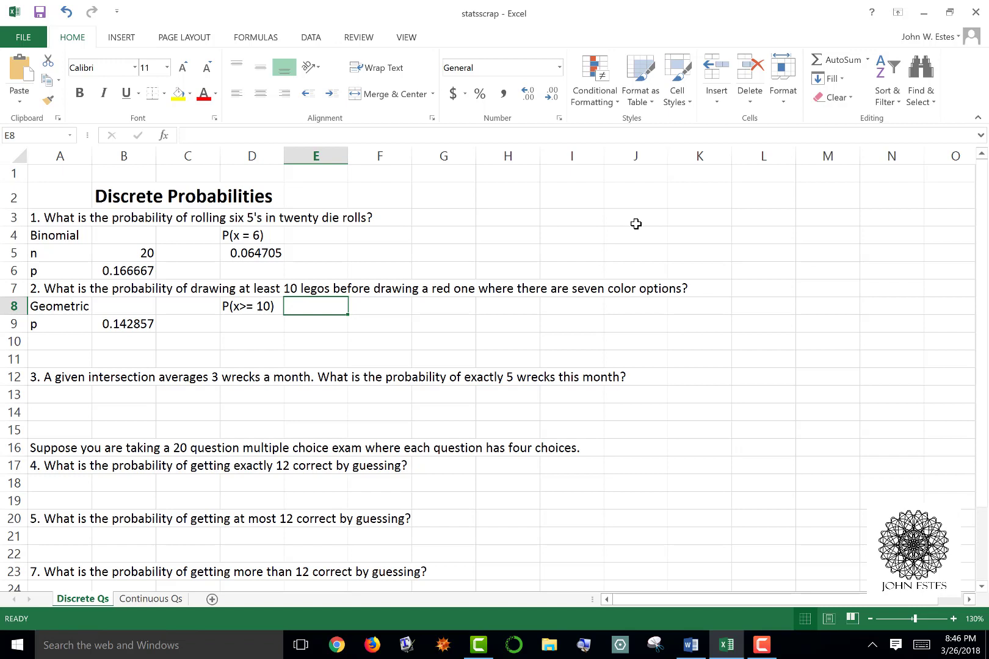
Enter the complement labels 1-P(x<10) in E8 and 1-P(x<=9) in F8 for question 2.
{"action": "type", "text": "1-"}
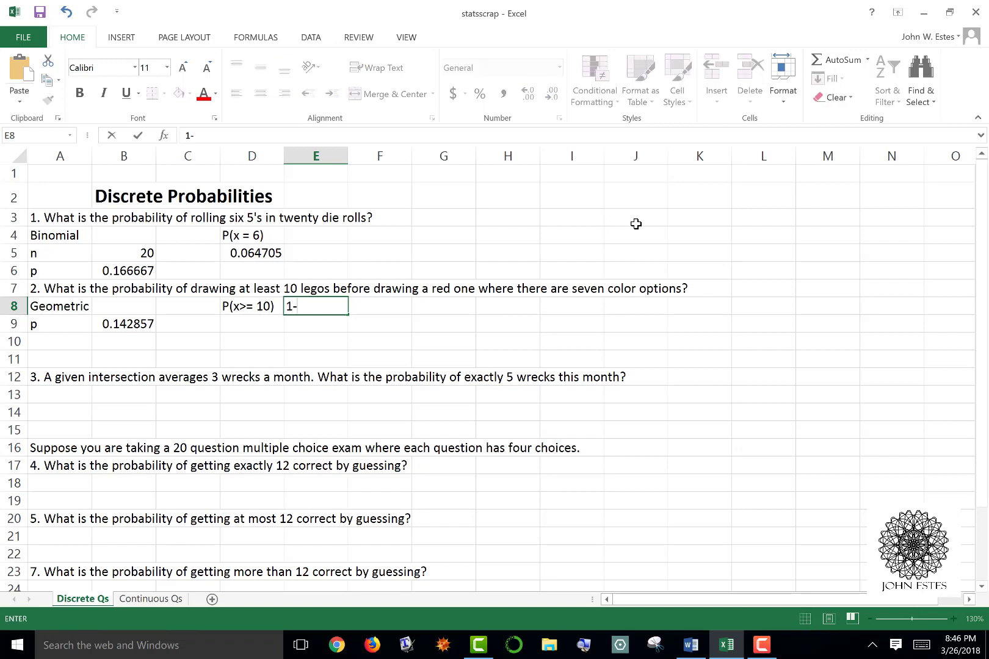
{"action": "type", "text": "P(x<10)"}
{"action": "key", "text": "Tab"}
{"action": "type", "text": "1-P(x"}
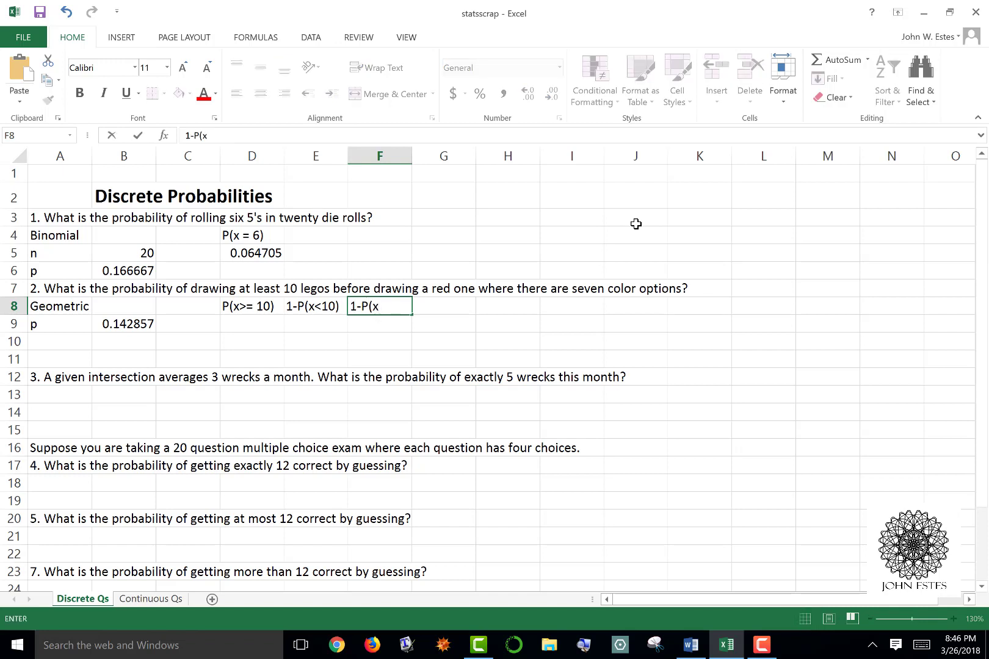
{"action": "type", "text": "<=9)"}
{"action": "key", "text": "Return"}
{"action": "key", "text": "Up"}
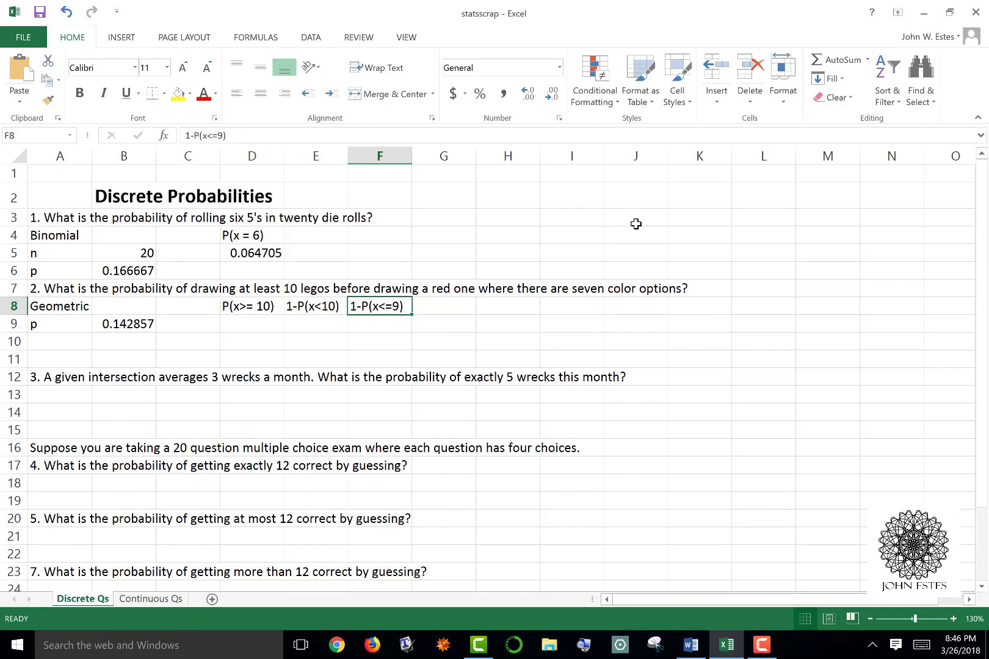
Enter the cumulative negative binomial formula =NEGBINOM.DIST(8,1,B9,TRUE) in F9 for question 2.
{"action": "key", "text": "Left"}
{"action": "key", "text": "Right"}
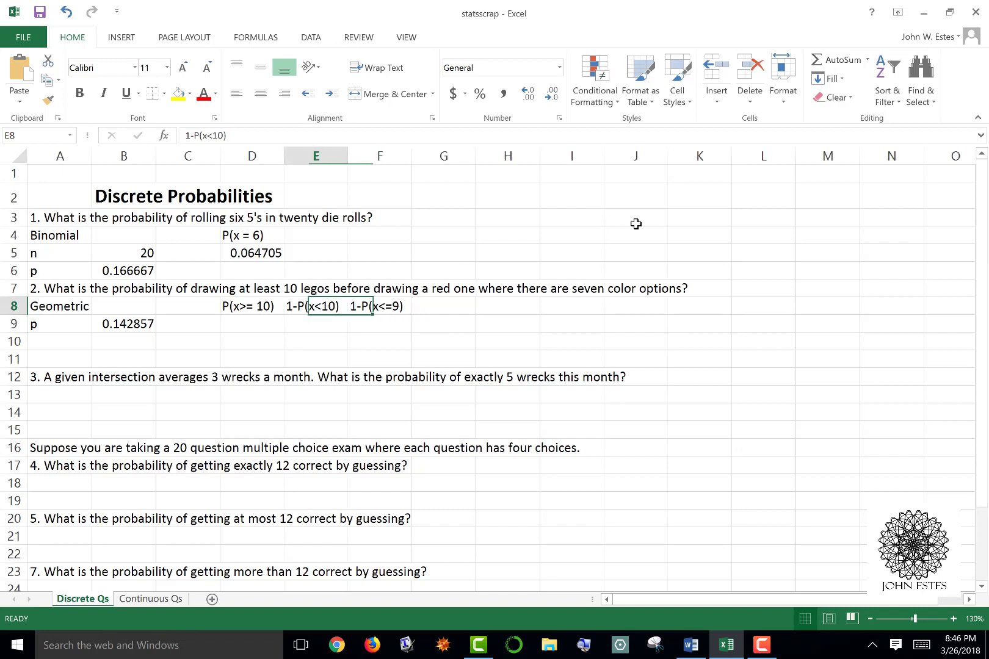
{"action": "key", "text": "Down"}
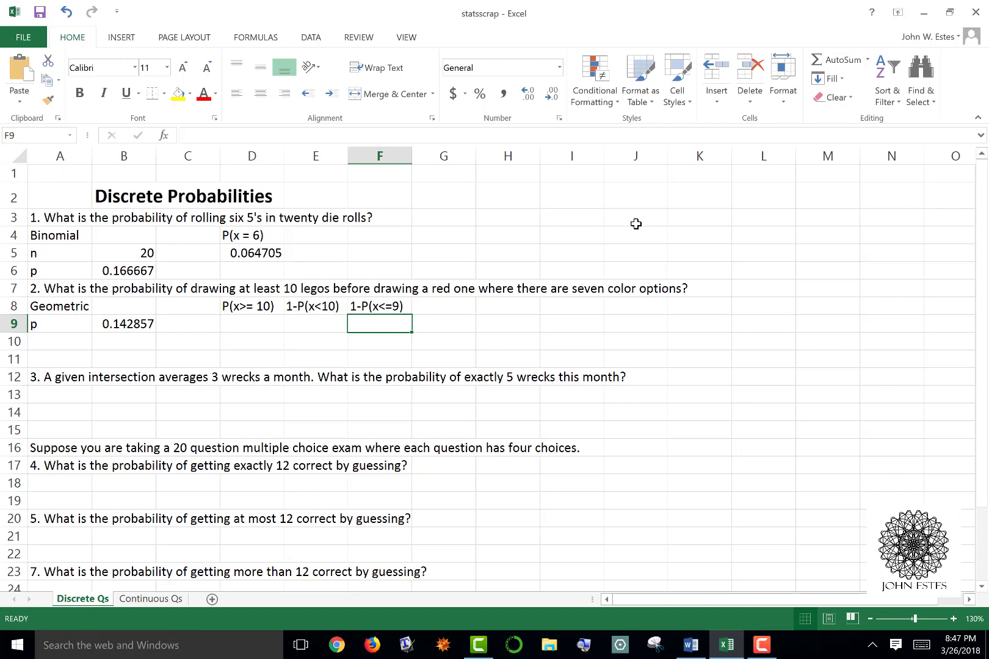
{"action": "type", "text": "="}
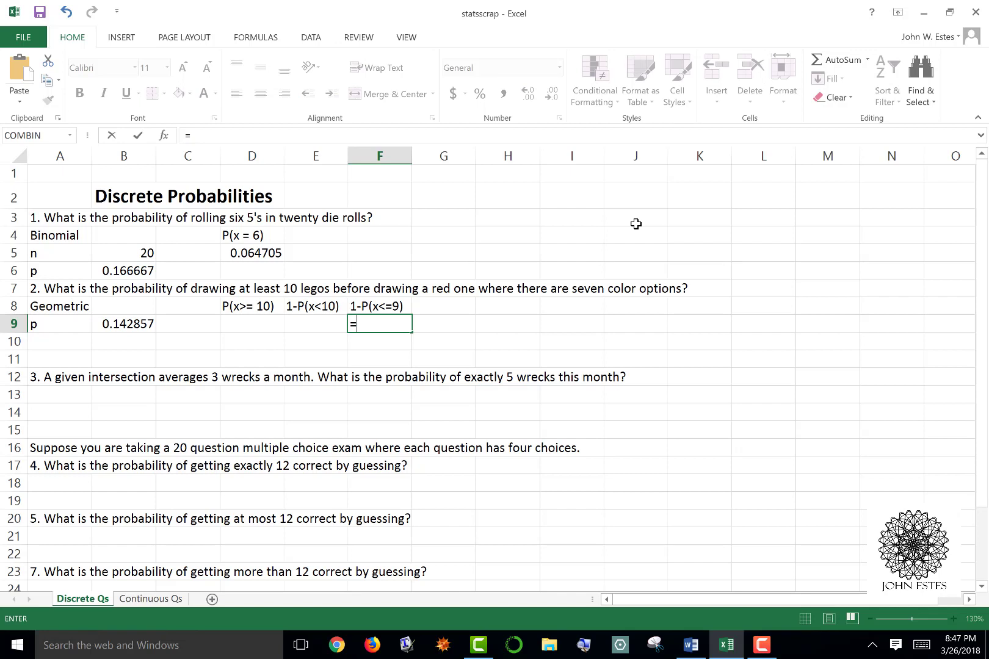
{"action": "type", "text": "Ne"}
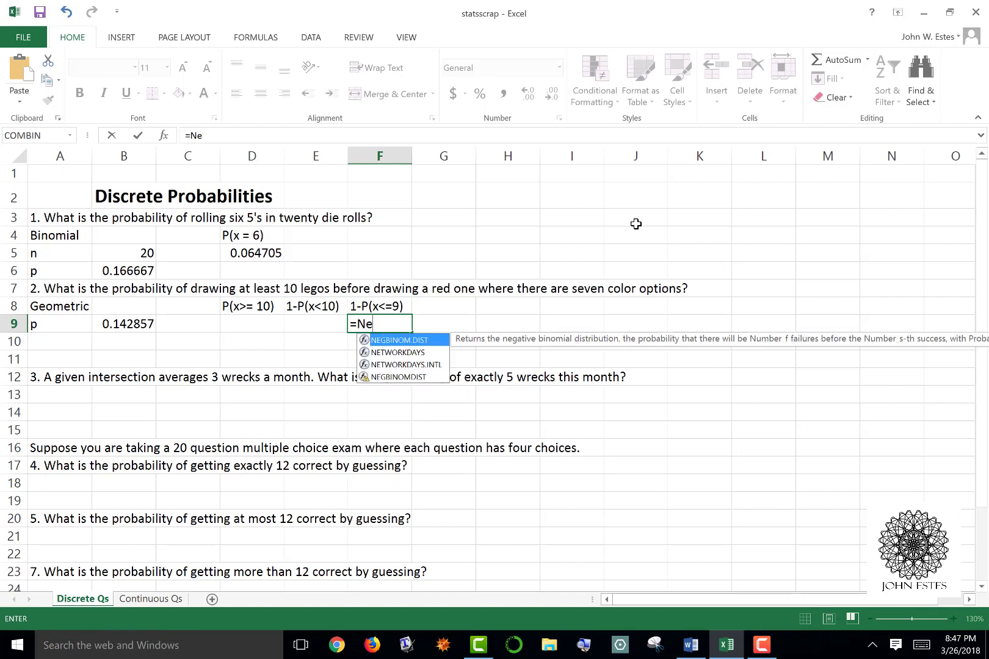
{"action": "type", "text": "gbinomld"}
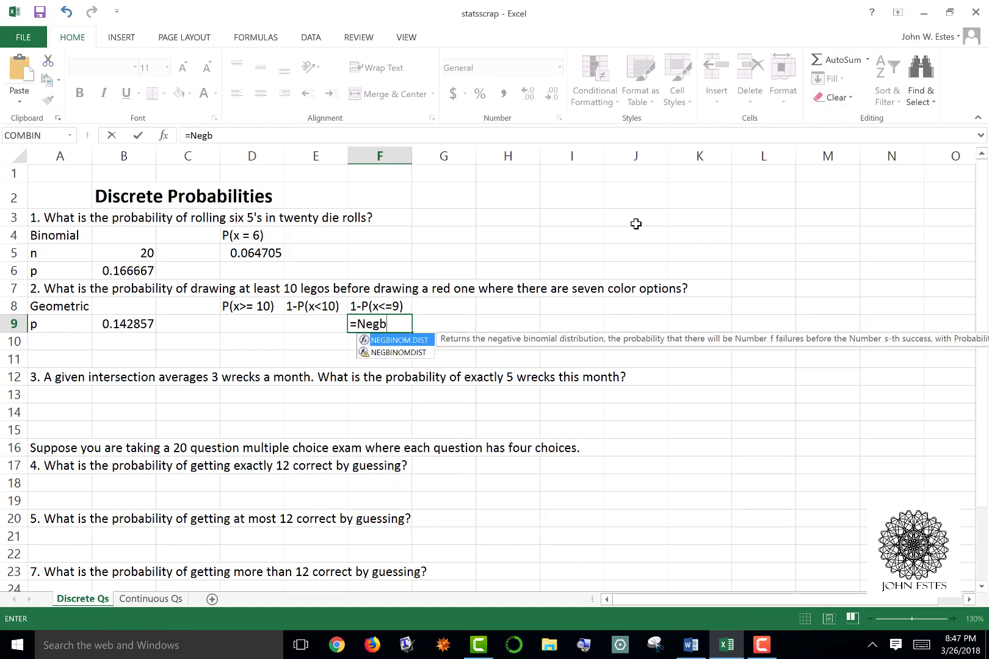
{"action": "key", "text": "BackSpace"}
{"action": "key", "text": "BackSpace"}
{"action": "type", "text": "d"}
{"action": "key", "text": "BackSpace"}
{"action": "type", "text": ".dis"}
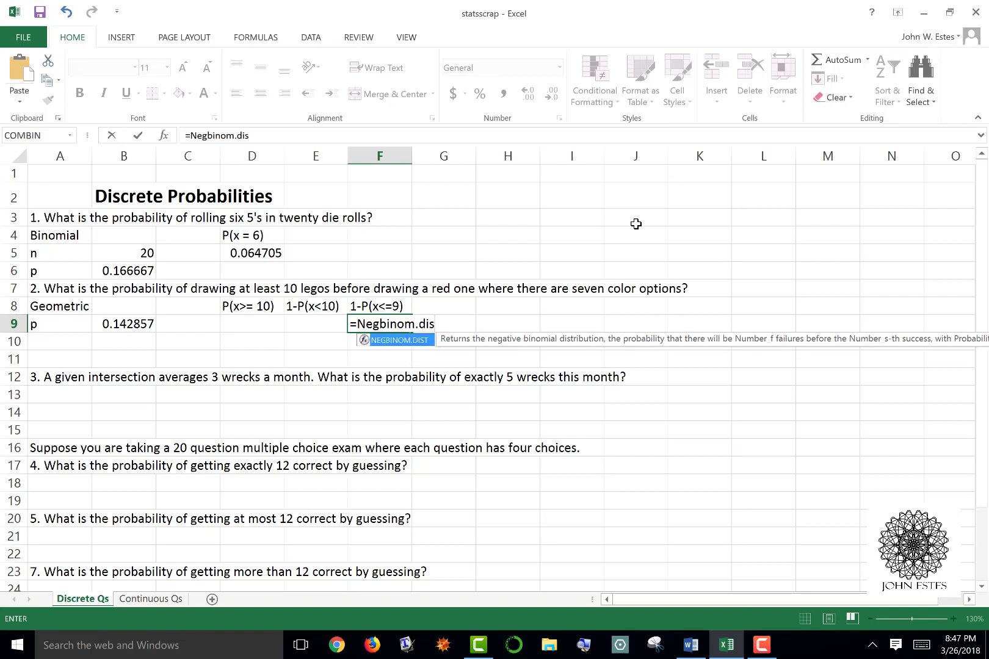
{"action": "type", "text": "t9"}
{"action": "key", "text": "BackSpace"}
{"action": "type", "text": "("}
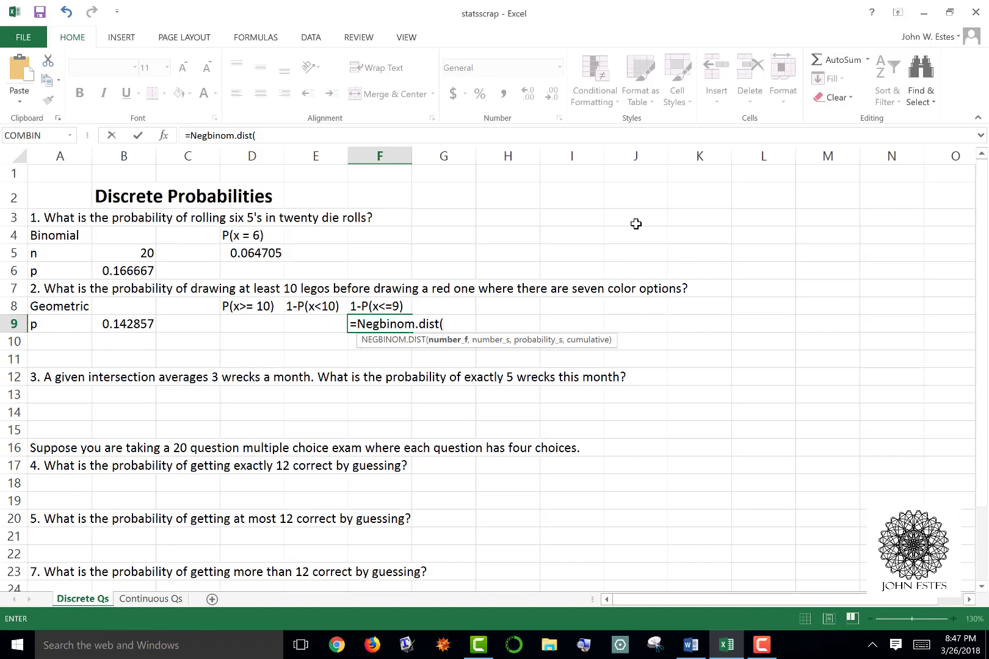
{"action": "type", "text": "8,1,"}
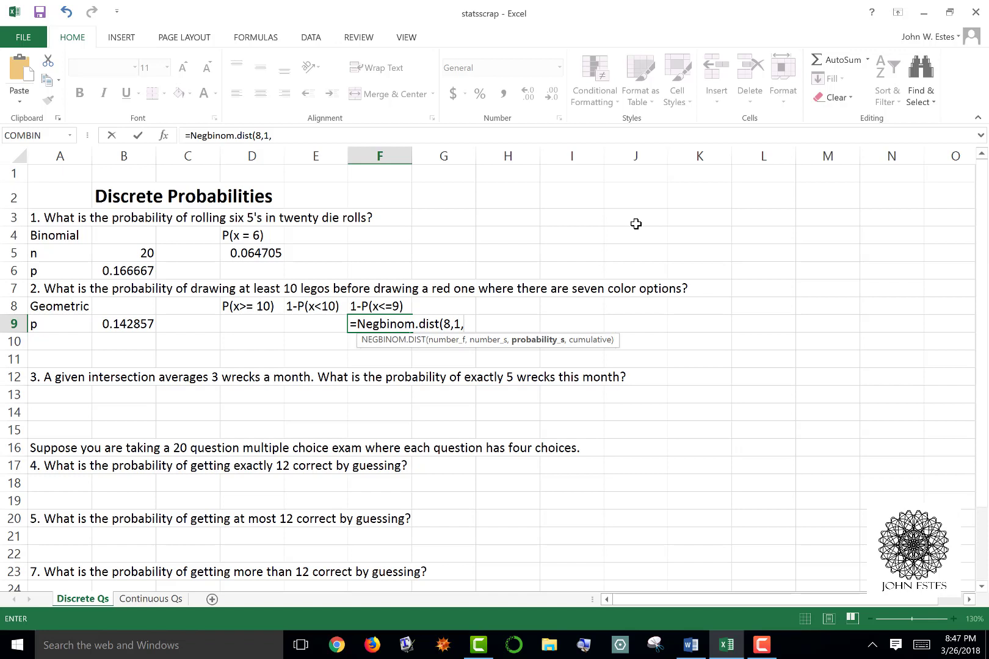
{"action": "type", "text": "B"}
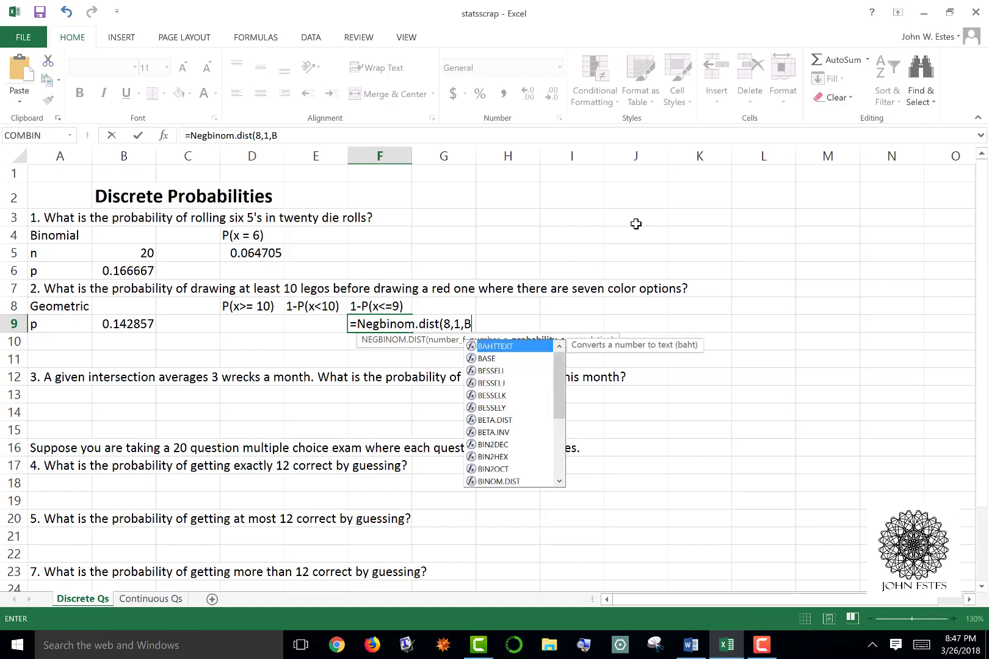
{"action": "type", "text": "9,"}
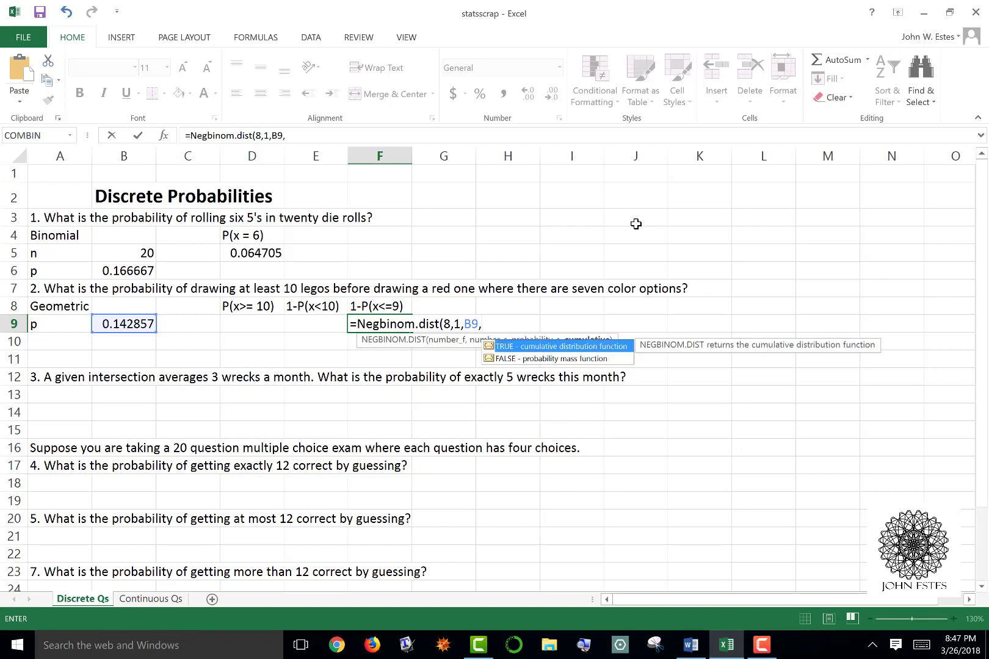
{"action": "type", "text": "Tru"}
{"action": "key", "text": "BackSpace"}
{"action": "type", "text": "rue)"}
{"action": "key", "text": "Return"}
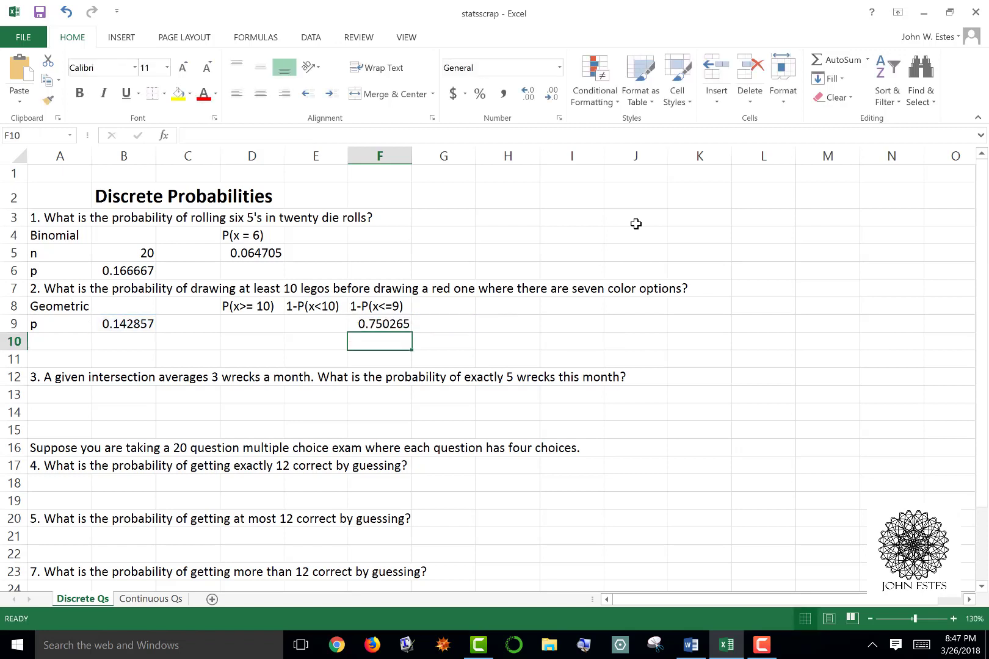
Turn the F9 formula into its complement by inserting 1- before NEGBINOM.DIST.
{"action": "key", "text": "Up"}
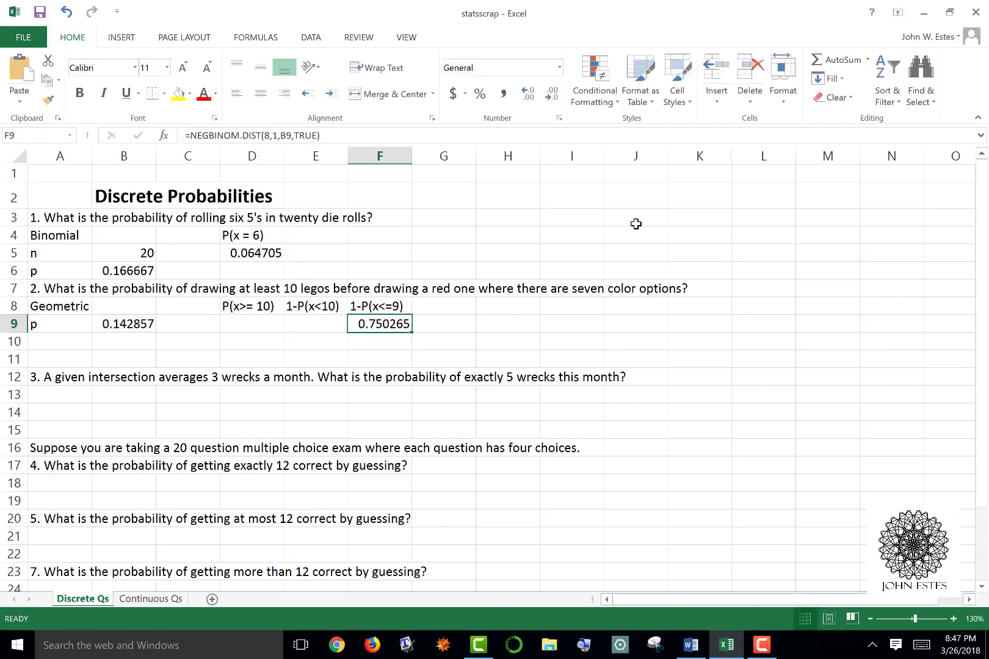
{"action": "left_click", "coordinate": [189, 135]}
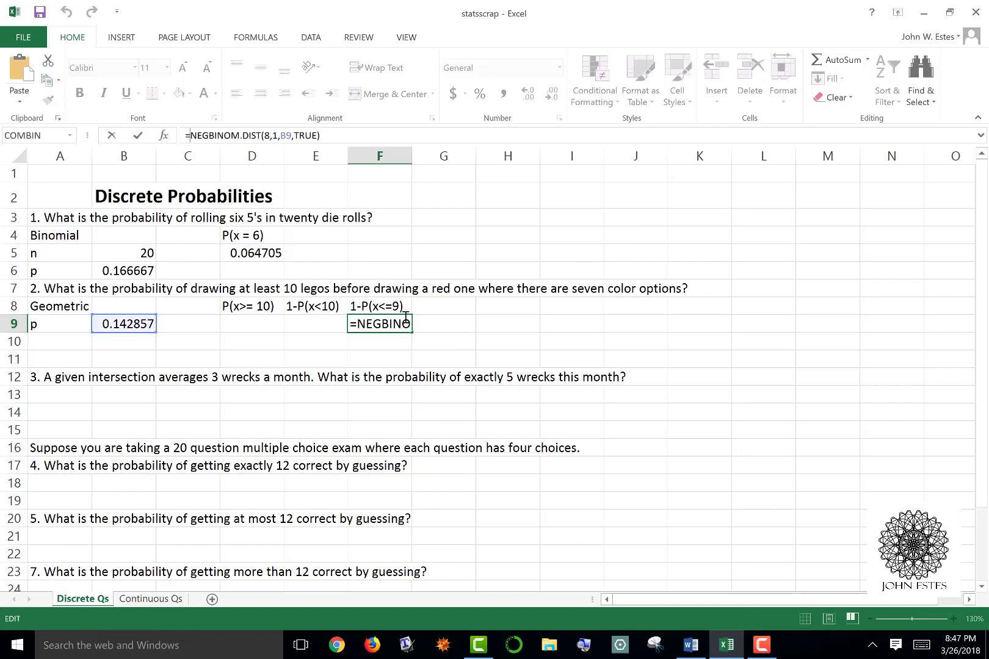
{"action": "type", "text": "1-"}
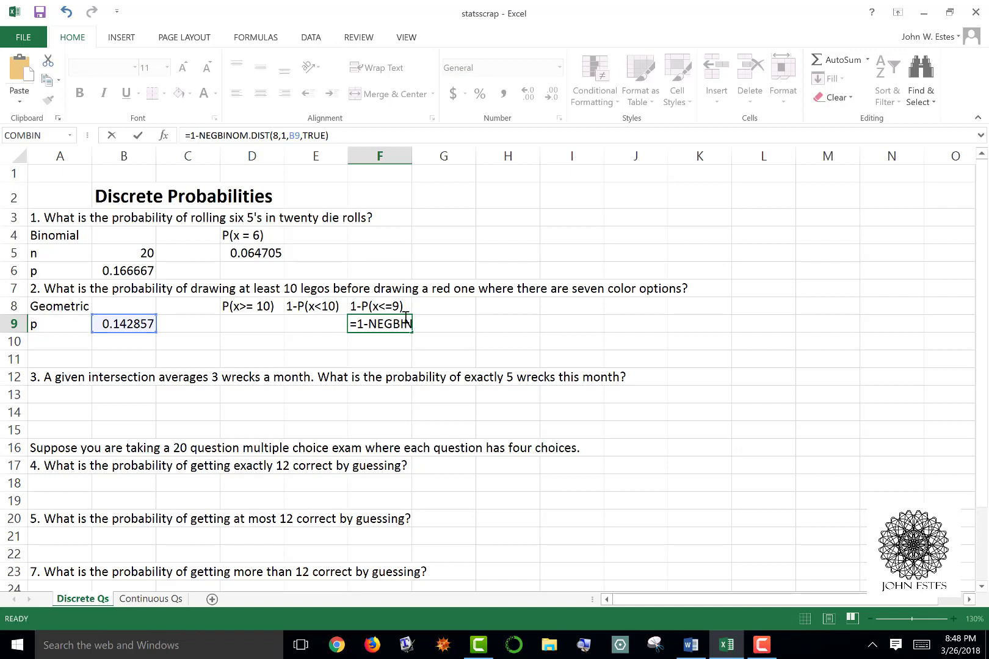
{"action": "key", "text": "Return"}
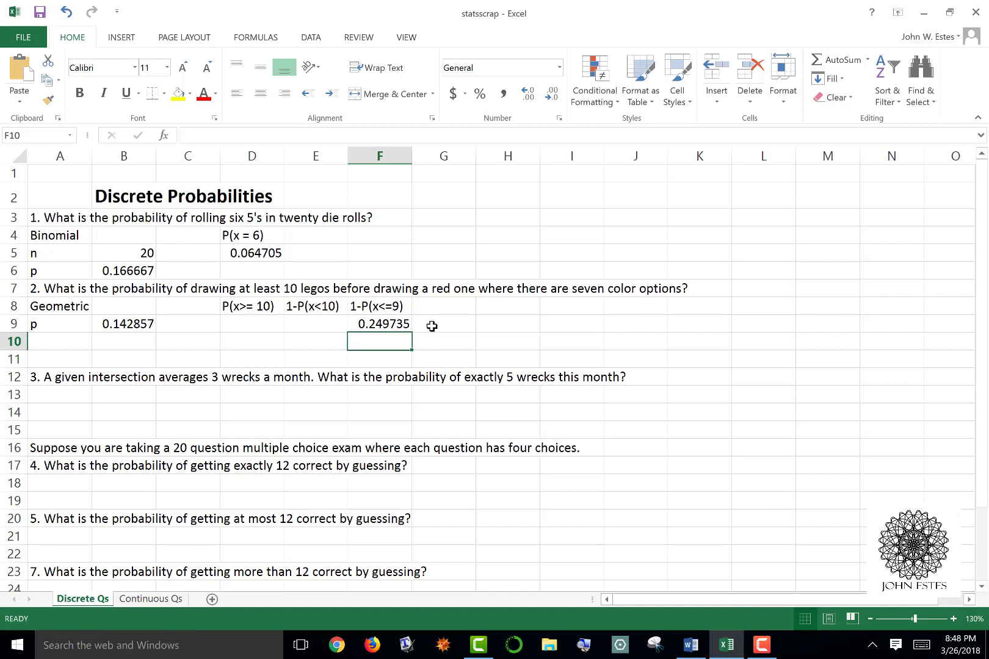
Label cells A13 and A14 under question 3 as Poisson and mu, with the value 3 for mu in B14.
{"action": "left_click", "coordinate": [64, 400]}
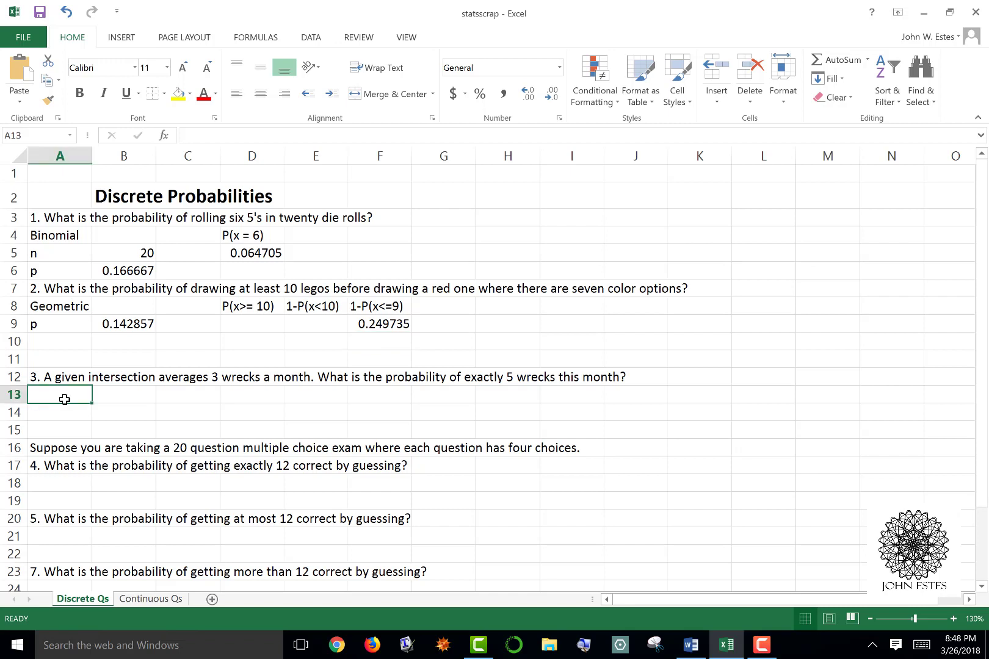
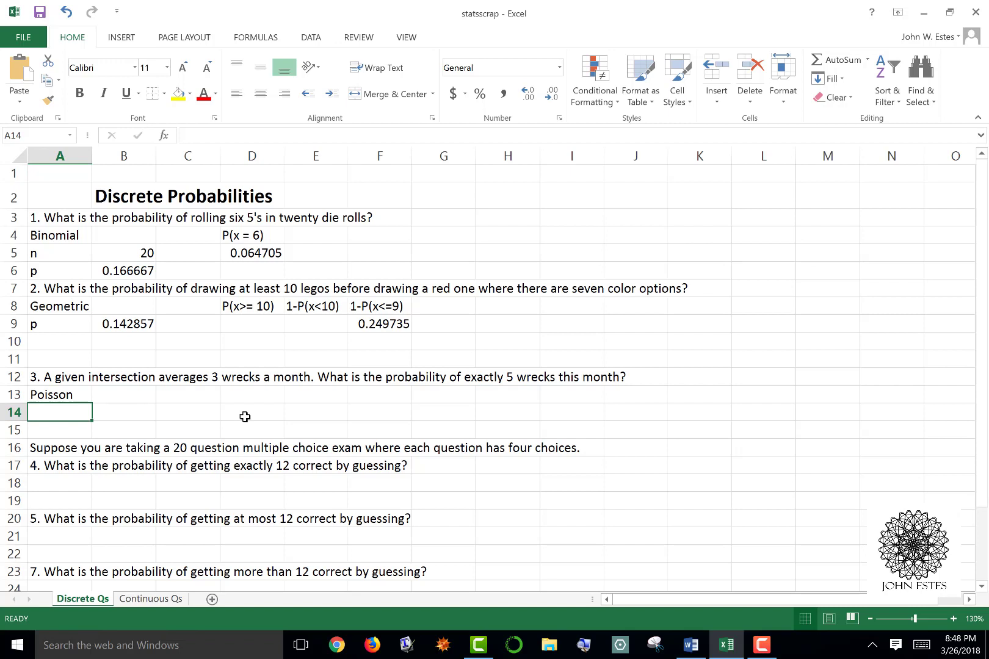
{"action": "type", "text": "mu"}
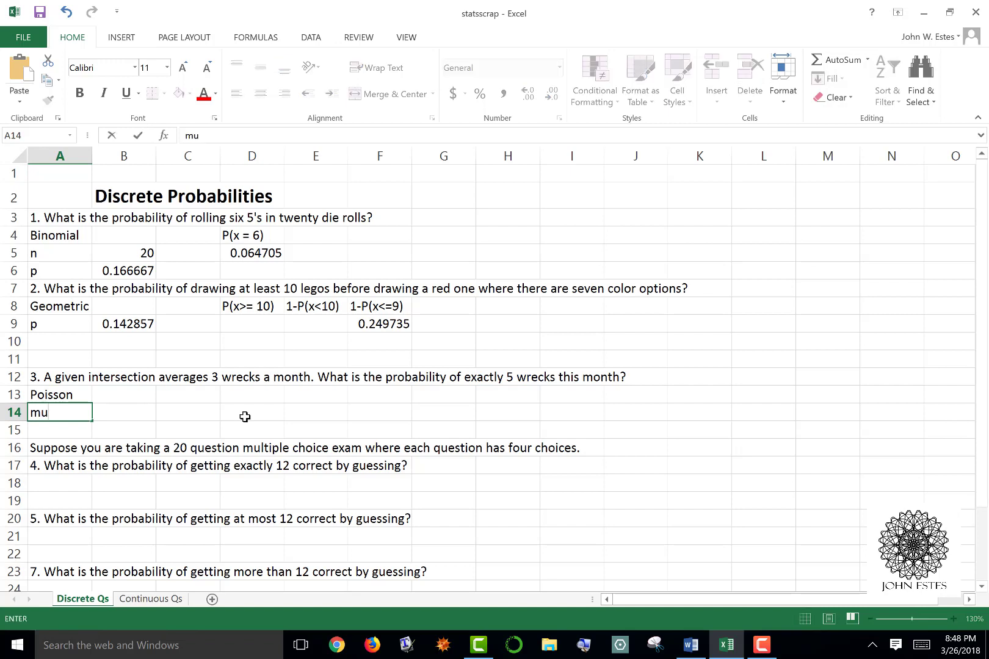
{"action": "key", "text": "Tab"}
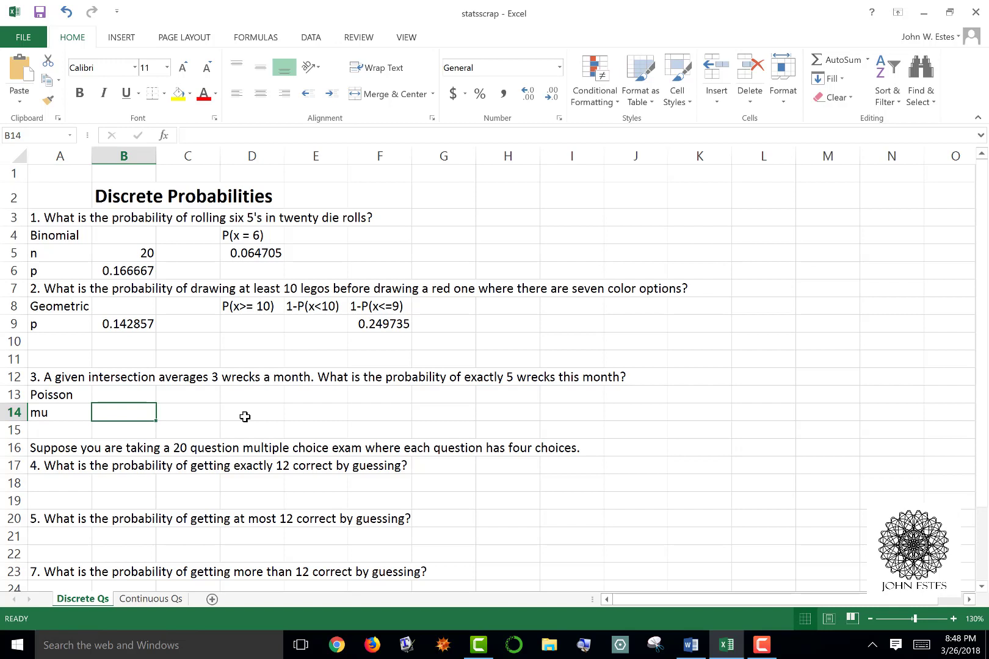
{"action": "type", "text": "3"}
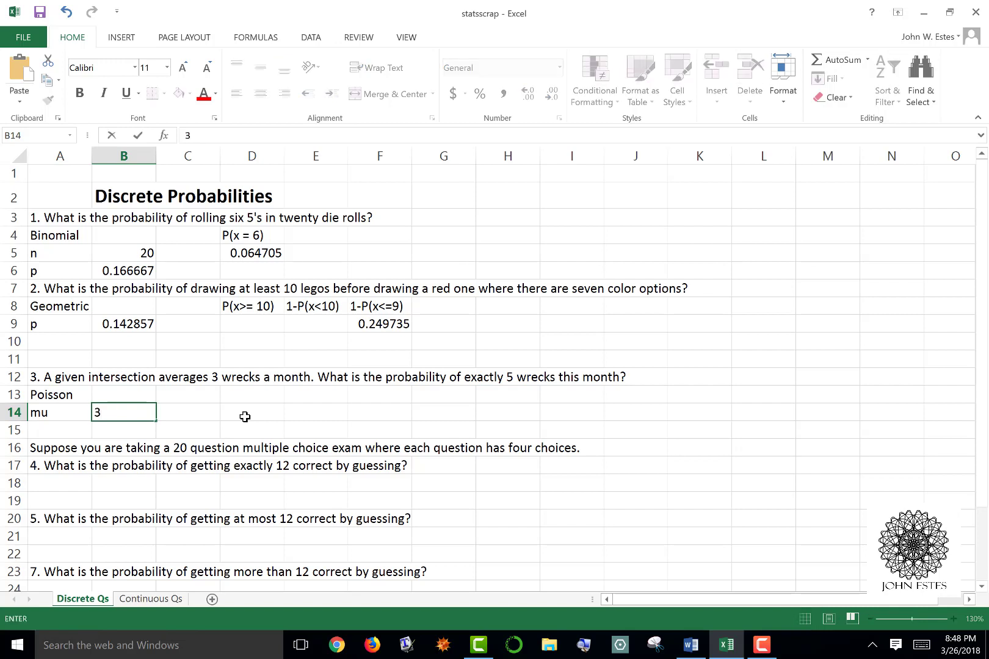
{"action": "key", "text": "Tab"}
Enter the label P(x = 5) in cell D13 for question 3.
{"action": "key", "text": "Right"}
{"action": "key", "text": "Up"}
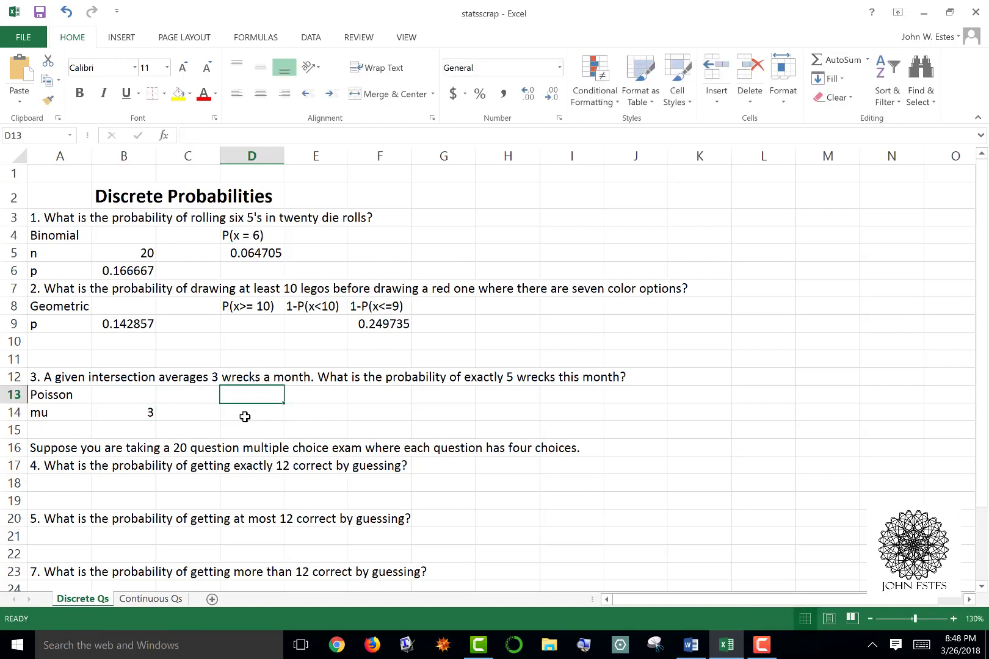
{"action": "type", "text": "P("}
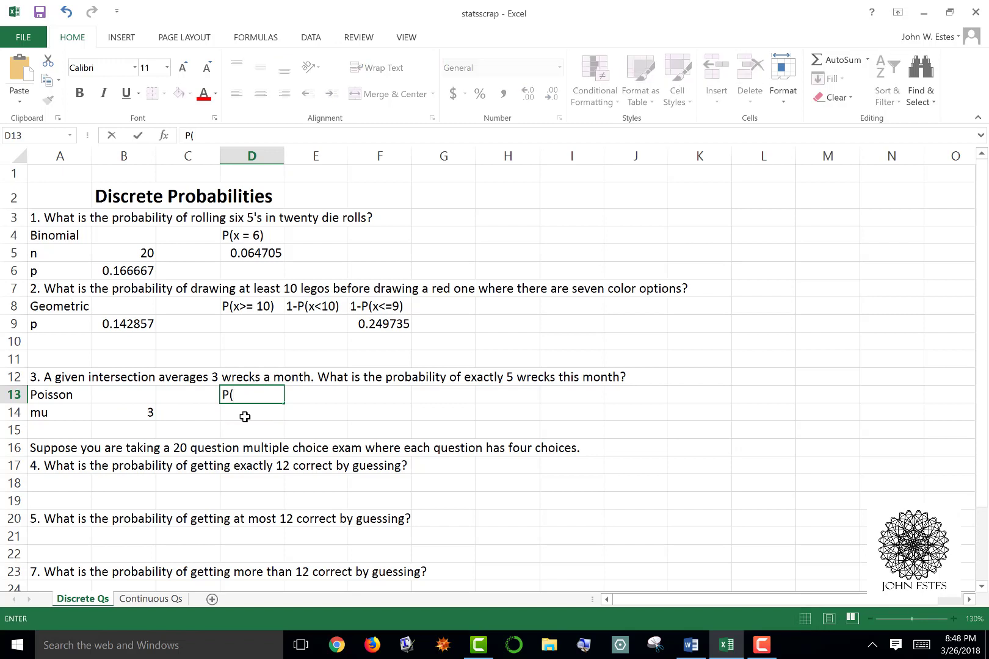
{"action": "type", "text": "x = 5)"}
{"action": "key", "text": "Return"}
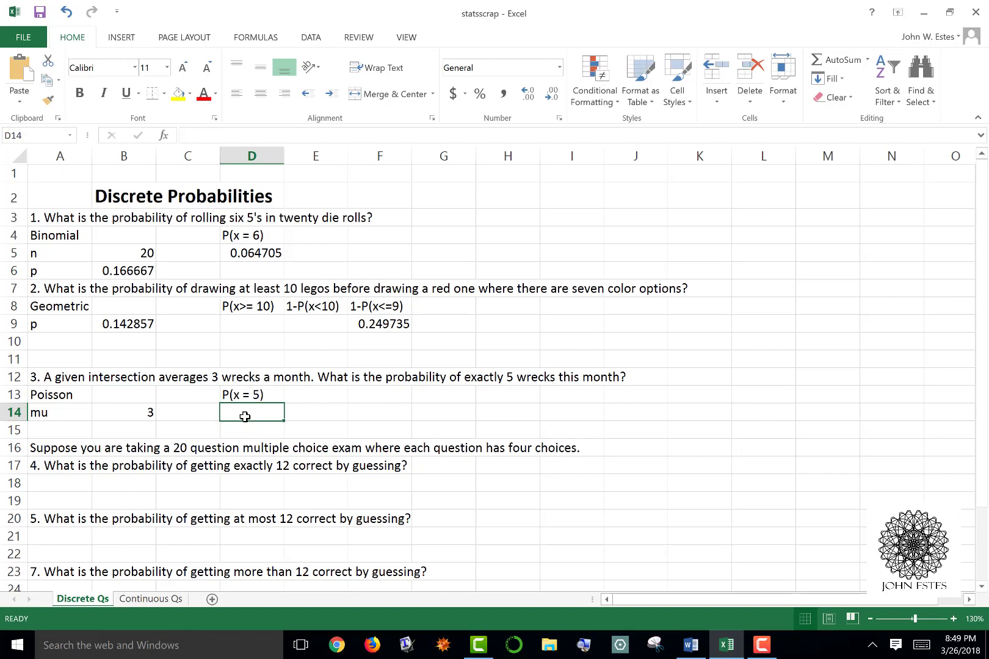
Enter the non-cumulative Poisson formula =POISSON.DIST(5,B14,FALSE) in D14 for question 3.
{"action": "type", "text": "="}
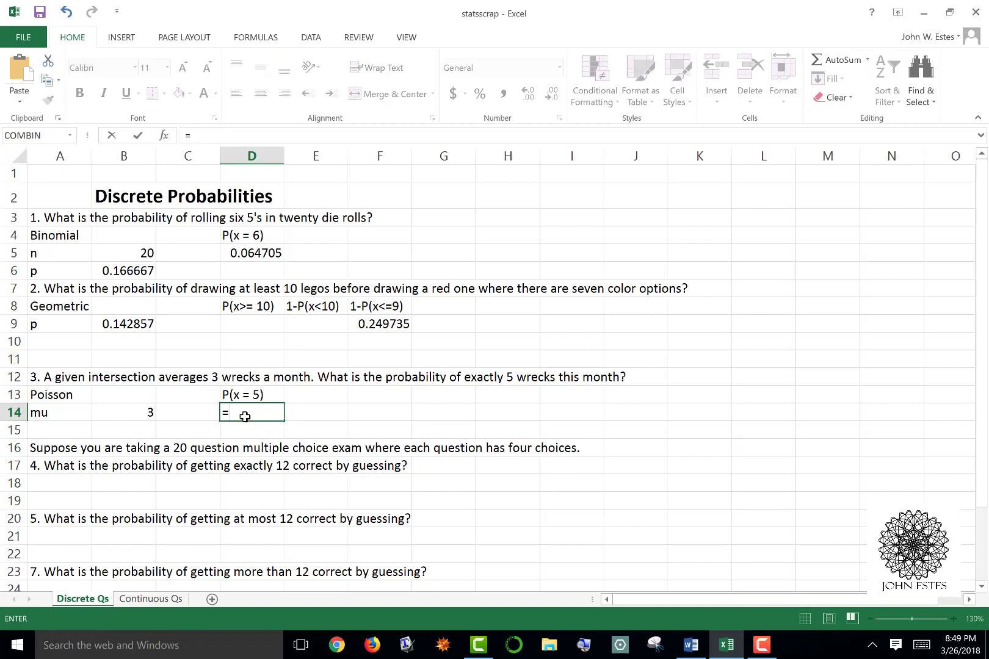
{"action": "type", "text": "Poisson"}
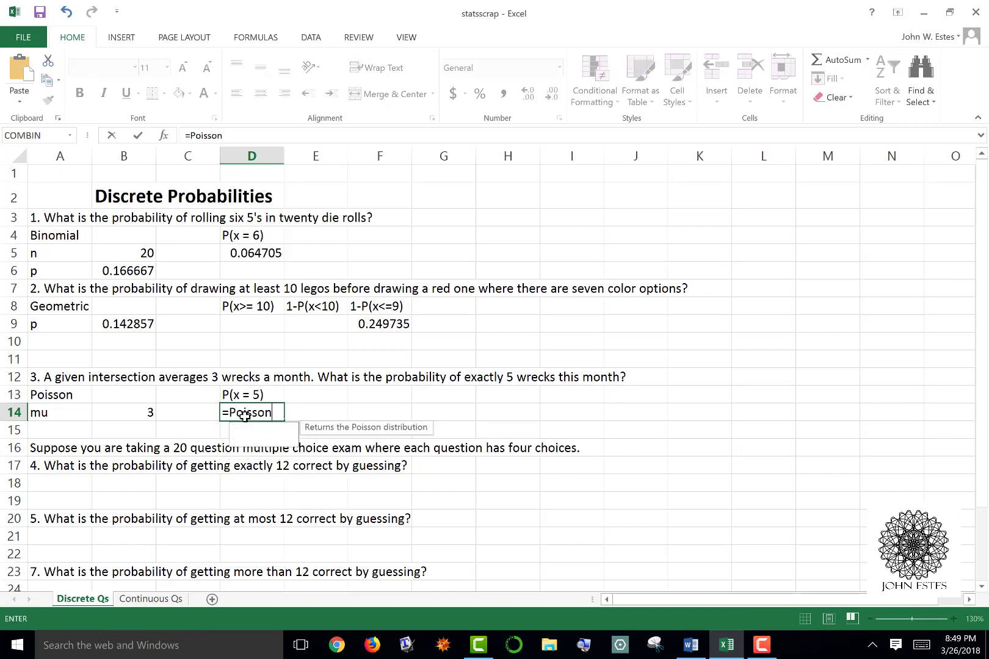
{"action": "type", "text": ".dist("}
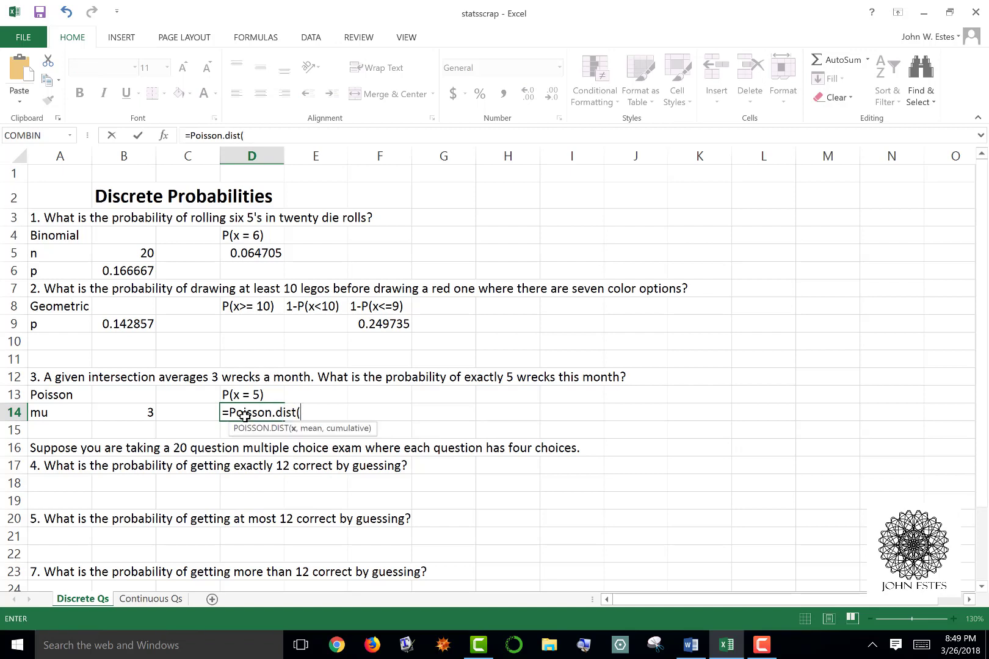
{"action": "type", "text": "5,B1"}
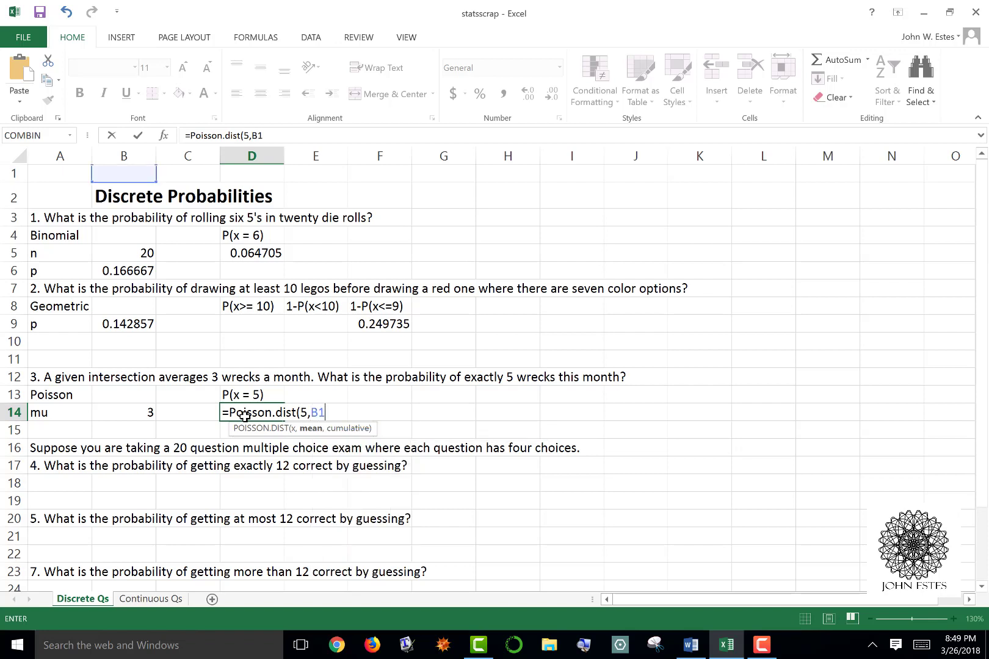
{"action": "type", "text": "4,"}
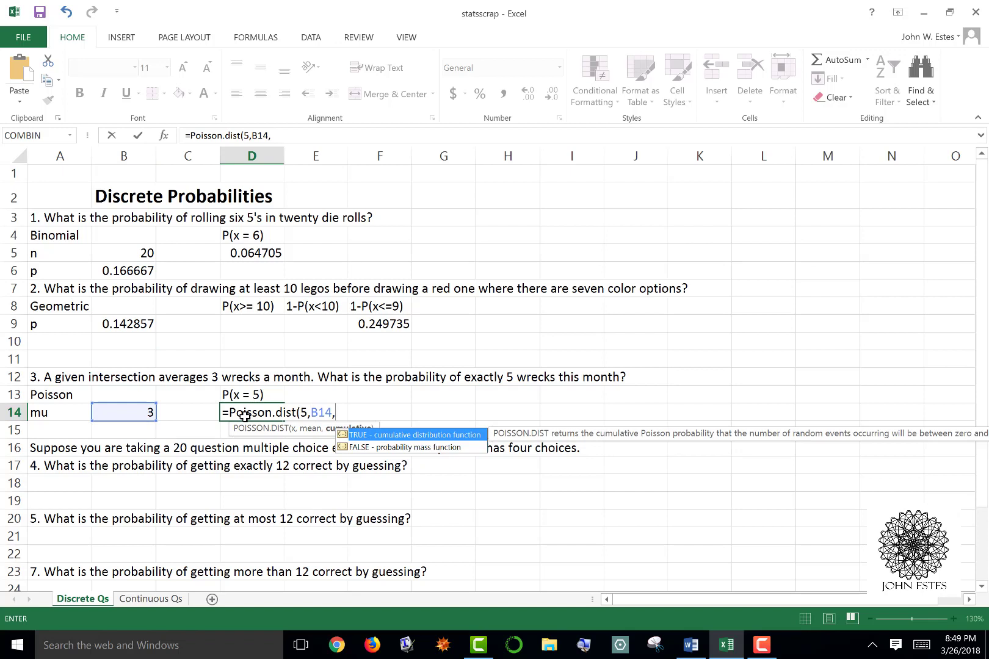
{"action": "type", "text": "False)"}
{"action": "key", "text": "Return"}
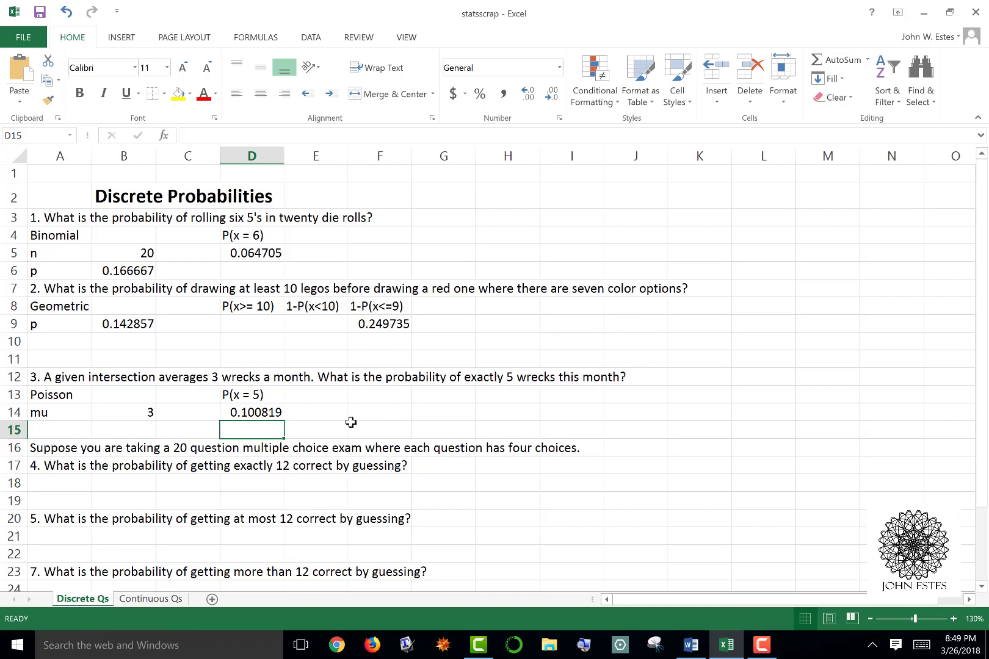
Review the answer formulas of questions 1 to 3 in cells D5, F9 and D14.
{"action": "left_click", "coordinate": [273, 251]}
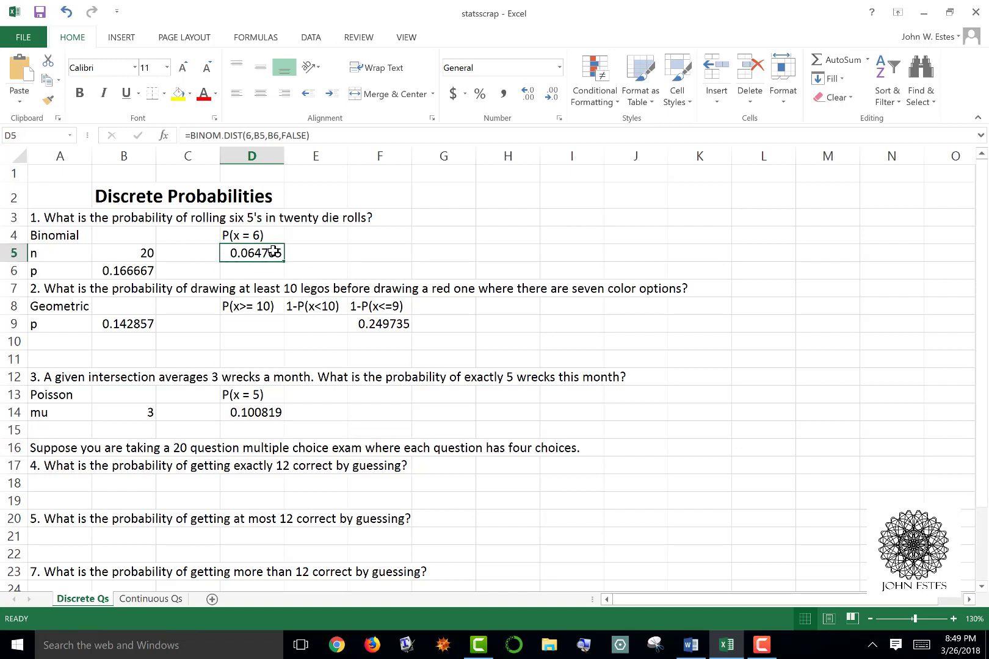
{"action": "left_click", "coordinate": [383, 325]}
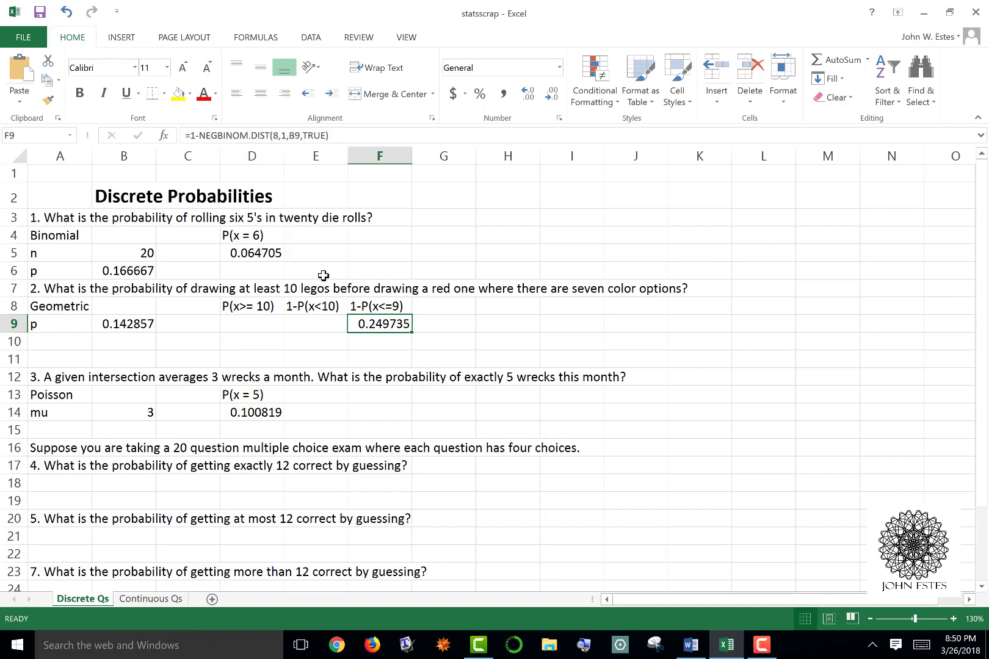
{"action": "left_click", "coordinate": [256, 415]}
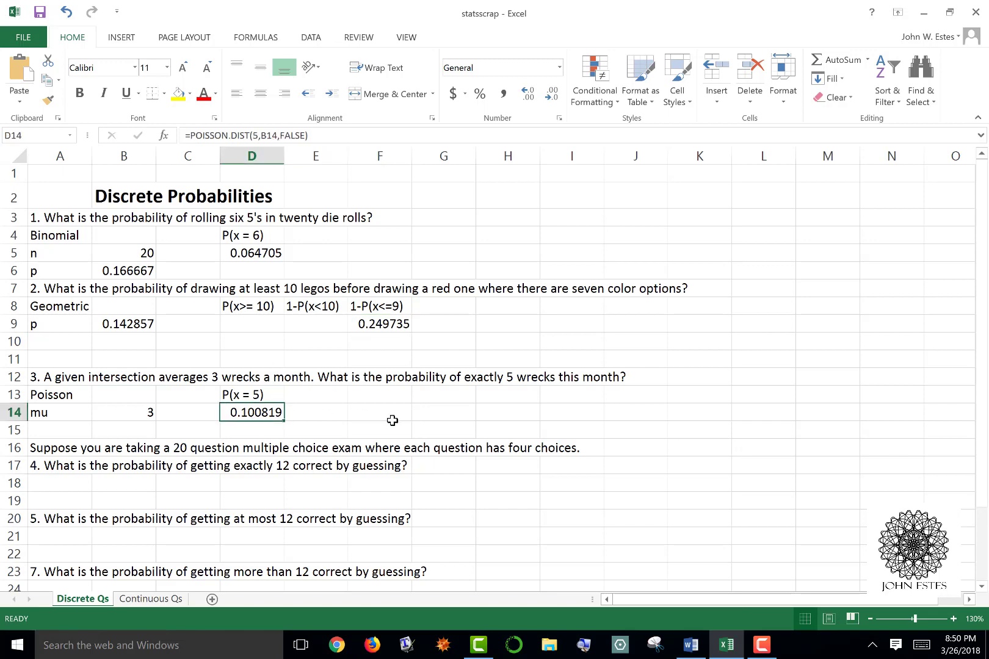
Examine the remaining exam questions and compare them with the question 2 probability labels in D8 and F8.
{"action": "left_click", "coordinate": [507, 430]}
{"action": "scroll", "coordinate": [550, 366], "scroll_direction": "down", "scroll_amount": 3}
{"action": "left_click", "coordinate": [618, 303]}
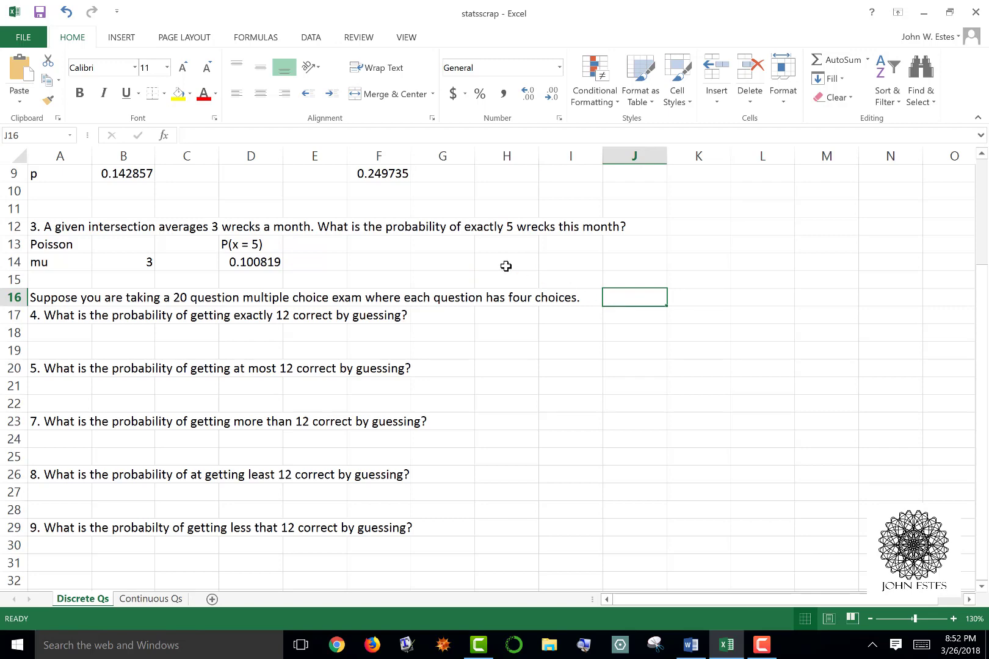
{"action": "scroll", "coordinate": [506, 266], "scroll_direction": "up", "scroll_amount": 2}
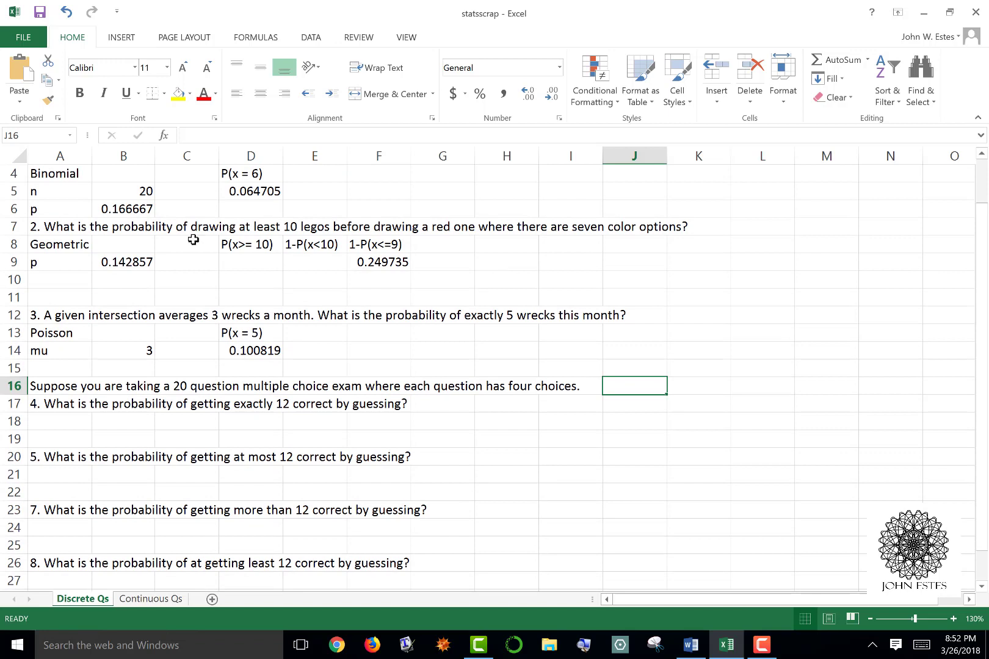
{"action": "left_click", "coordinate": [251, 246]}
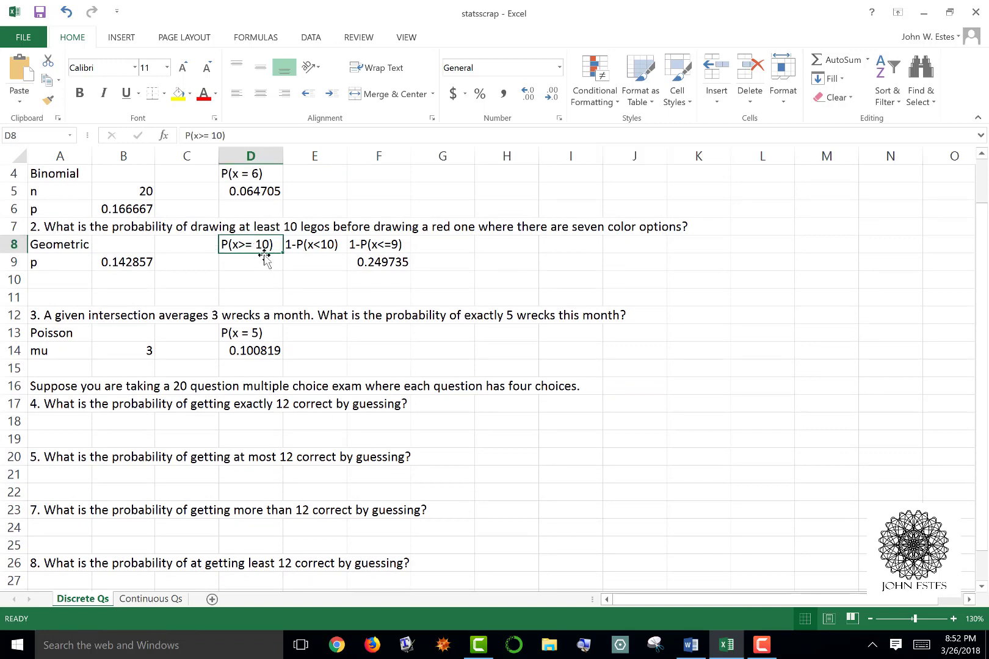
{"action": "left_click", "coordinate": [373, 244]}
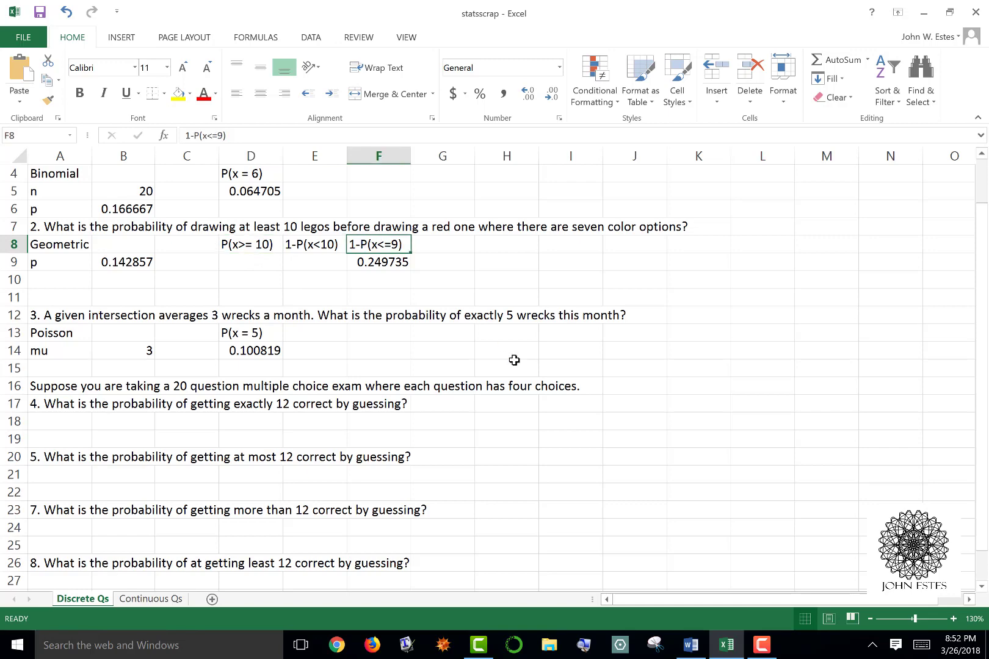
{"action": "scroll", "coordinate": [514, 360], "scroll_direction": "down", "scroll_amount": 2}
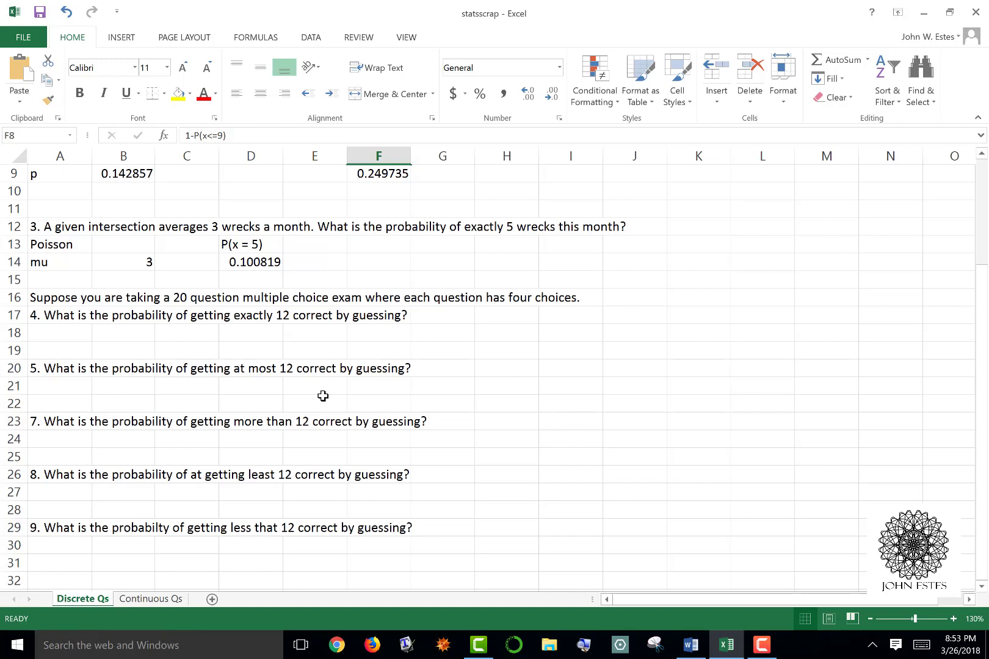
Enter the labels Binomial, n and p in cells I17 to I19 beside question 4.
{"action": "left_click", "coordinate": [567, 319]}
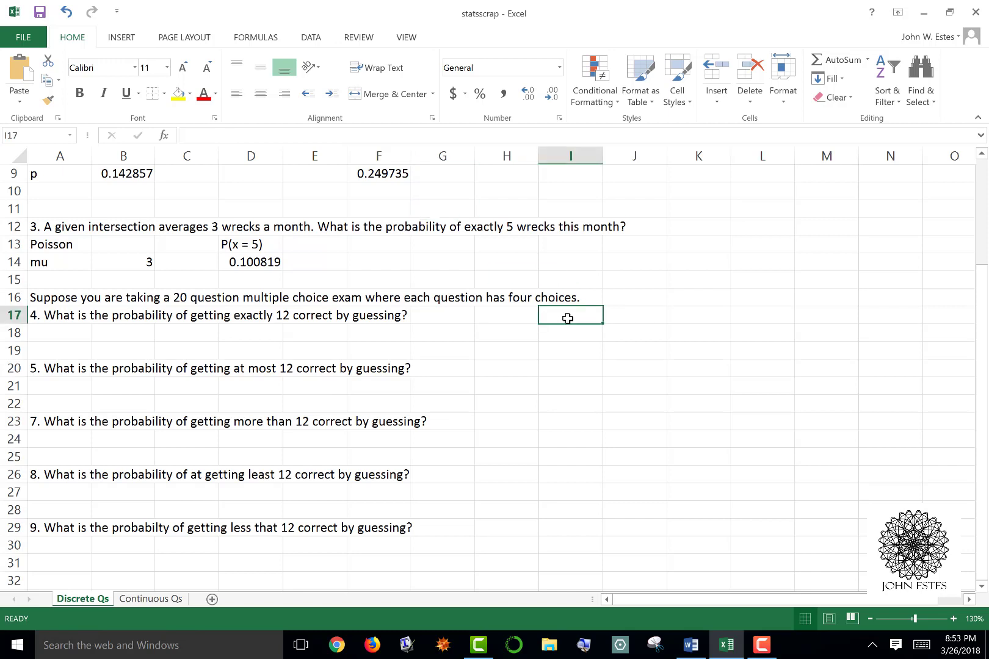
{"action": "type", "text": "Binomial"}
{"action": "key", "text": "Return"}
{"action": "type", "text": "n"}
{"action": "key", "text": "Return"}
{"action": "type", "text": "p"}
{"action": "key", "text": "Tab"}
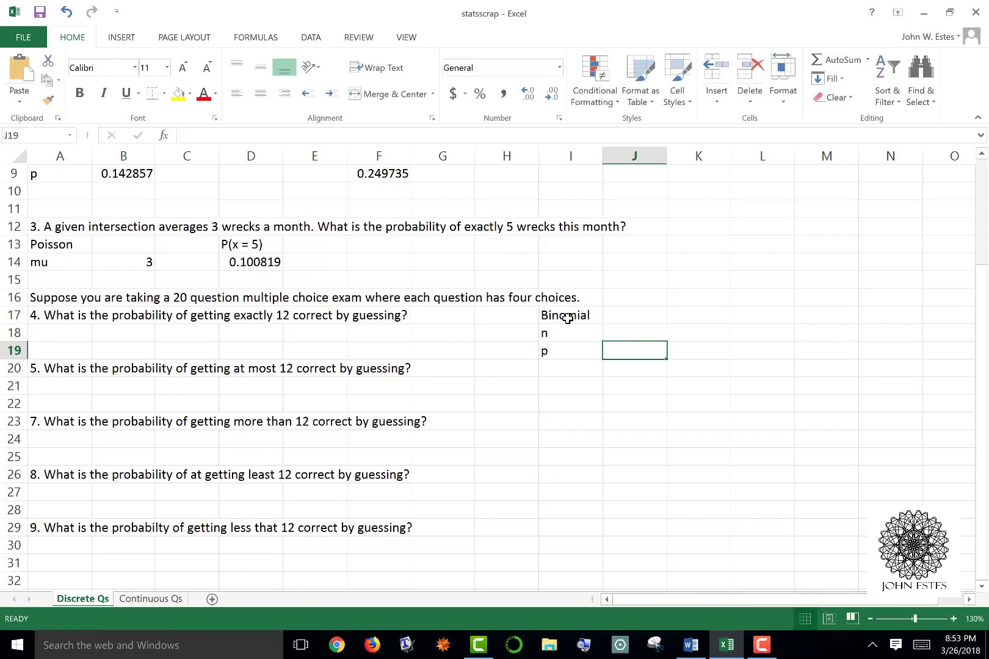
Enter the binomial parameters for the exam questions: 20 for n in J18 and .25 for p in J19.
{"action": "key", "text": "Up"}
{"action": "type", "text": "20"}
{"action": "key", "text": "Return"}
{"action": "type", "text": ".25"}
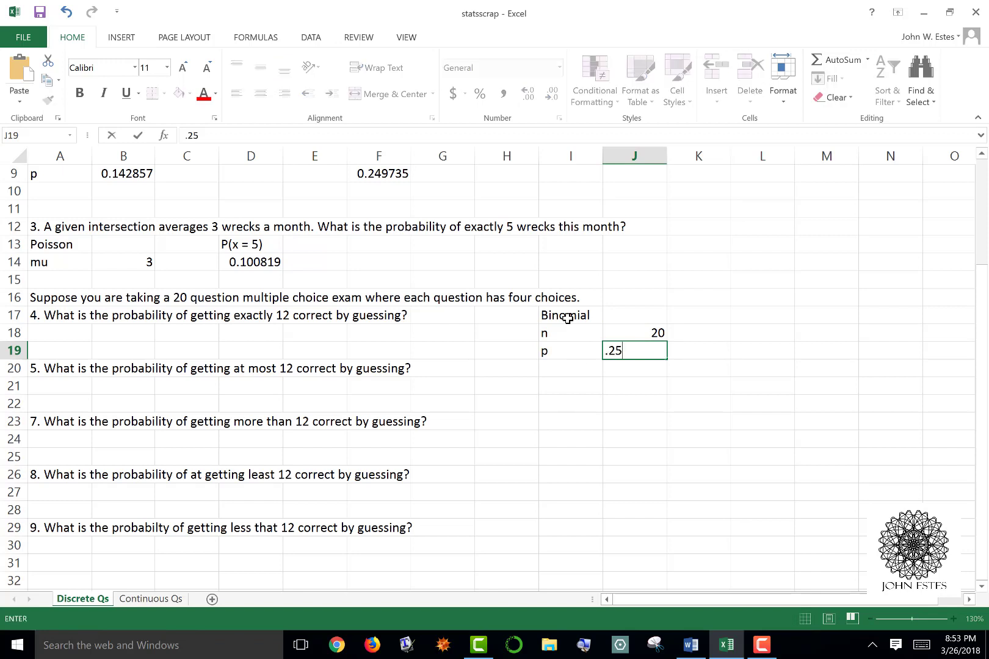
{"action": "key", "text": "Left"}
Enter the label P(x=12) in cell A18 for question 4.
{"action": "key", "text": "Left"}
{"action": "key", "text": "Left"}
{"action": "key", "text": "Left"}
{"action": "key", "text": "Left"}
{"action": "key", "text": "Left"}
{"action": "key", "text": "Left"}
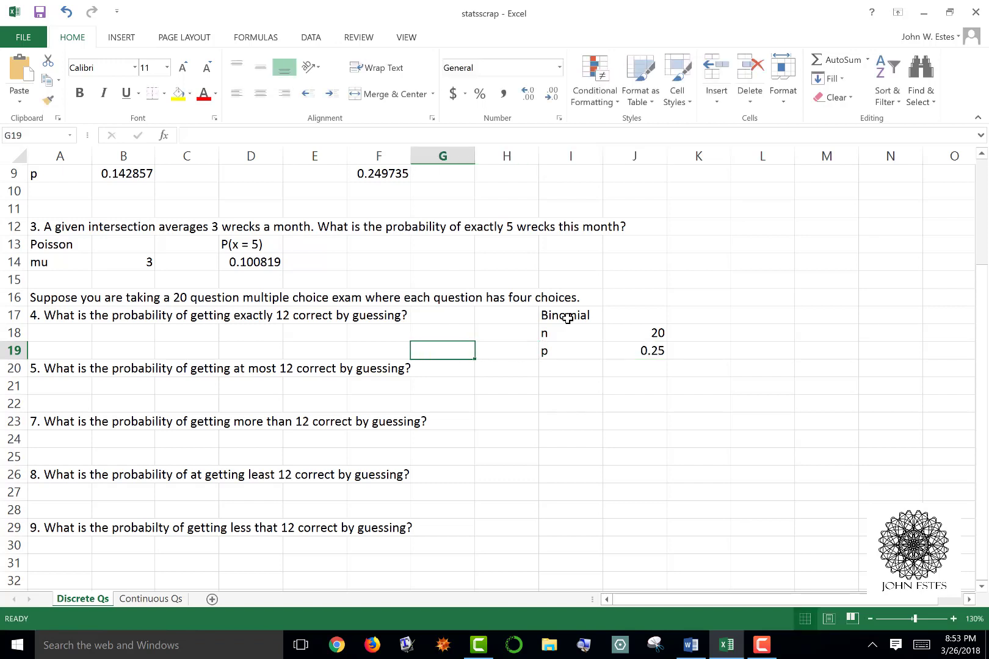
{"action": "key", "text": "Left"}
{"action": "key", "text": "Left"}
{"action": "key", "text": "Up"}
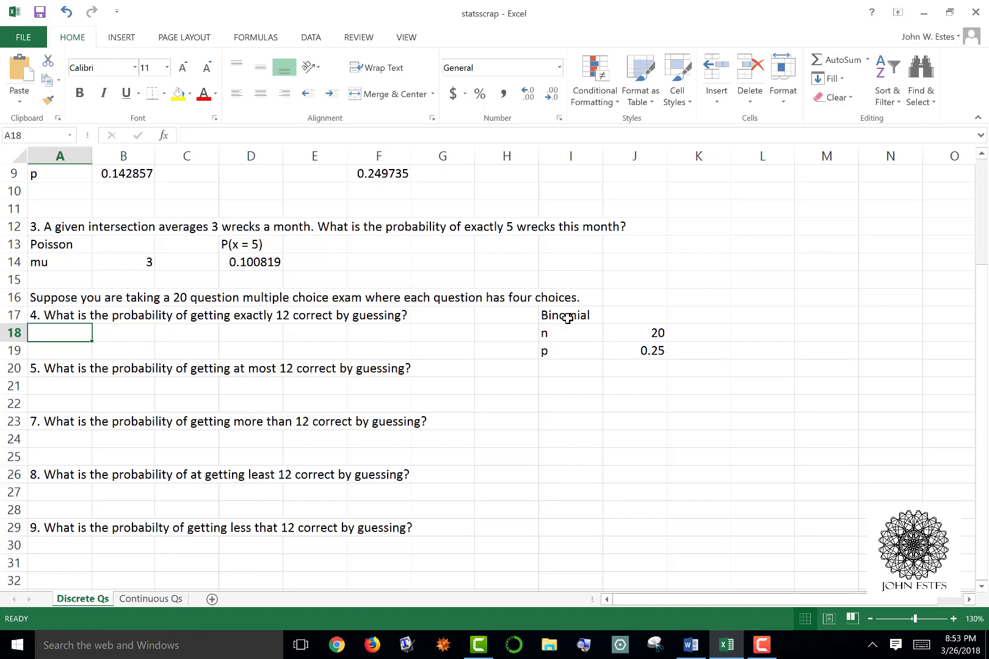
{"action": "type", "text": "P(x"}
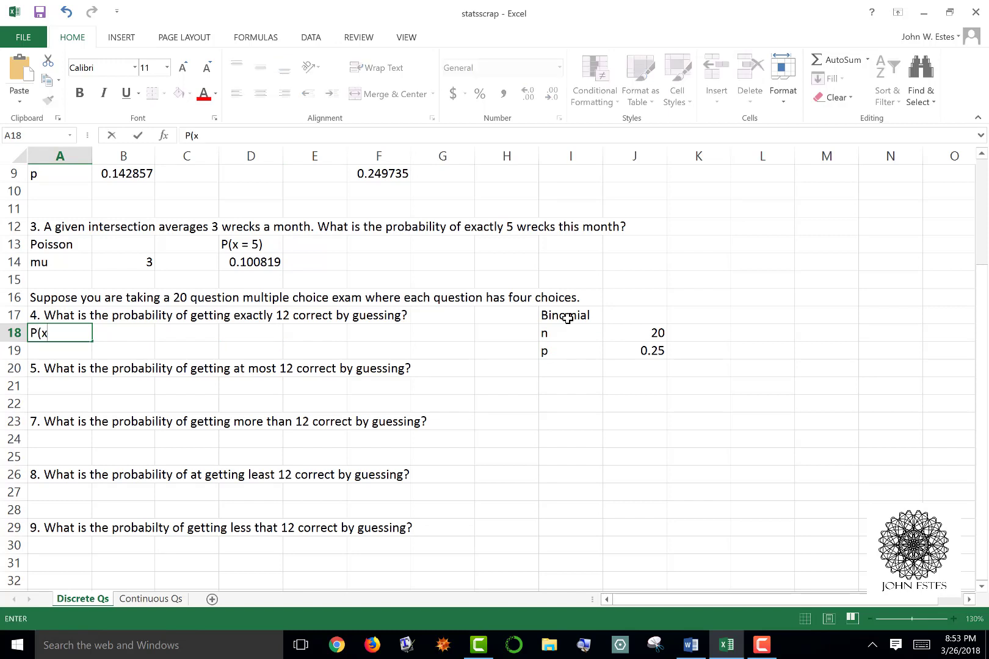
{"action": "type", "text": "=12)"}
{"action": "key", "text": "Tab"}
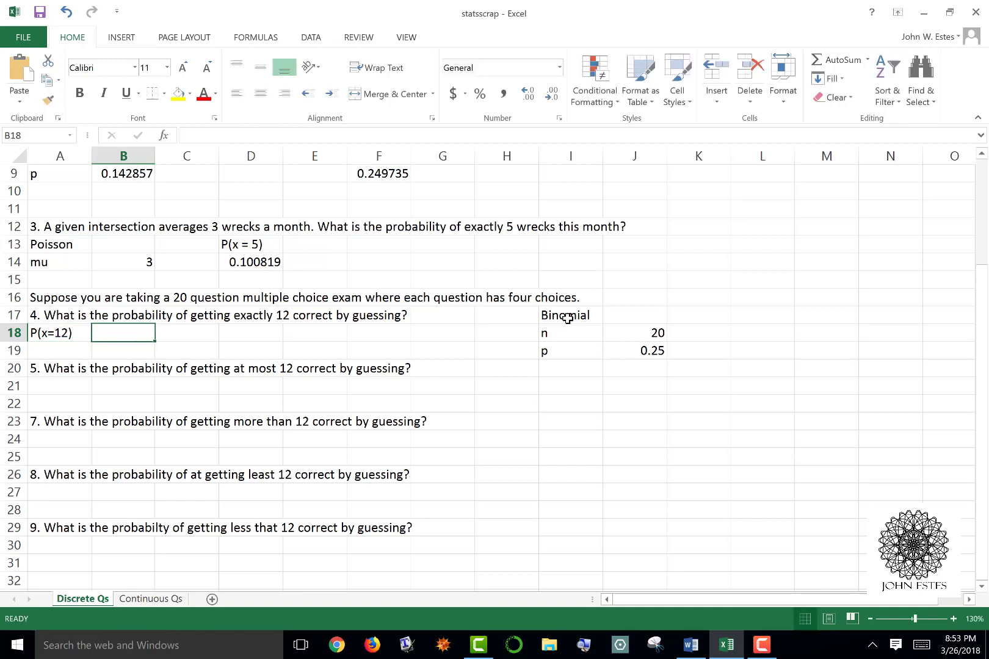
Enter the non-cumulative binomial formula =BINOM.DIST(12,J18,J19,FALSE) in B18 for question 4.
{"action": "type", "text": "="}
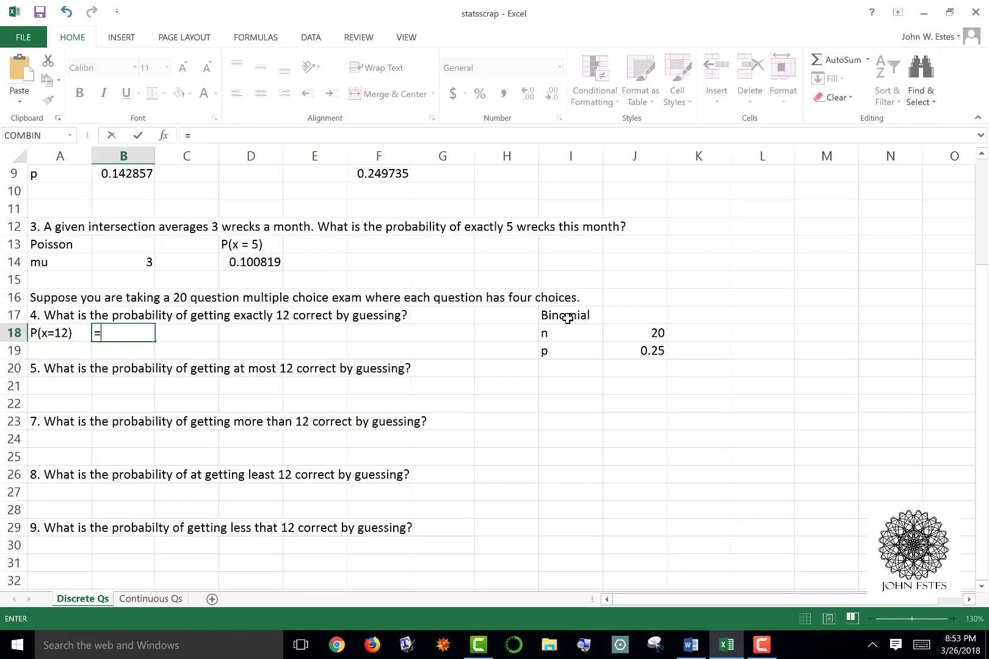
{"action": "type", "text": "Binom"}
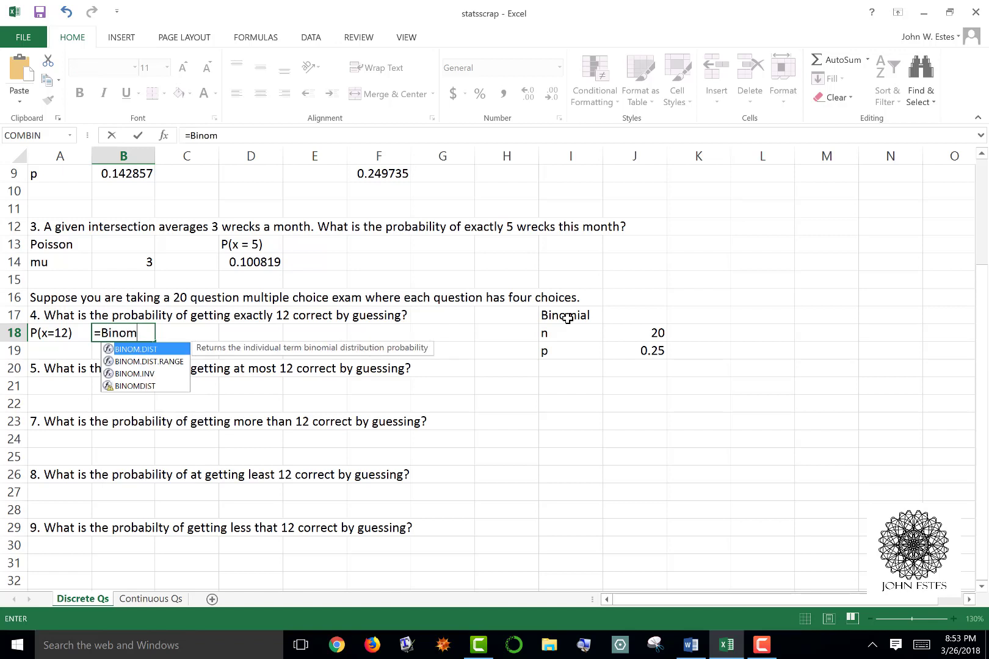
{"action": "key", "text": "Tab"}
{"action": "type", "text": "12,"}
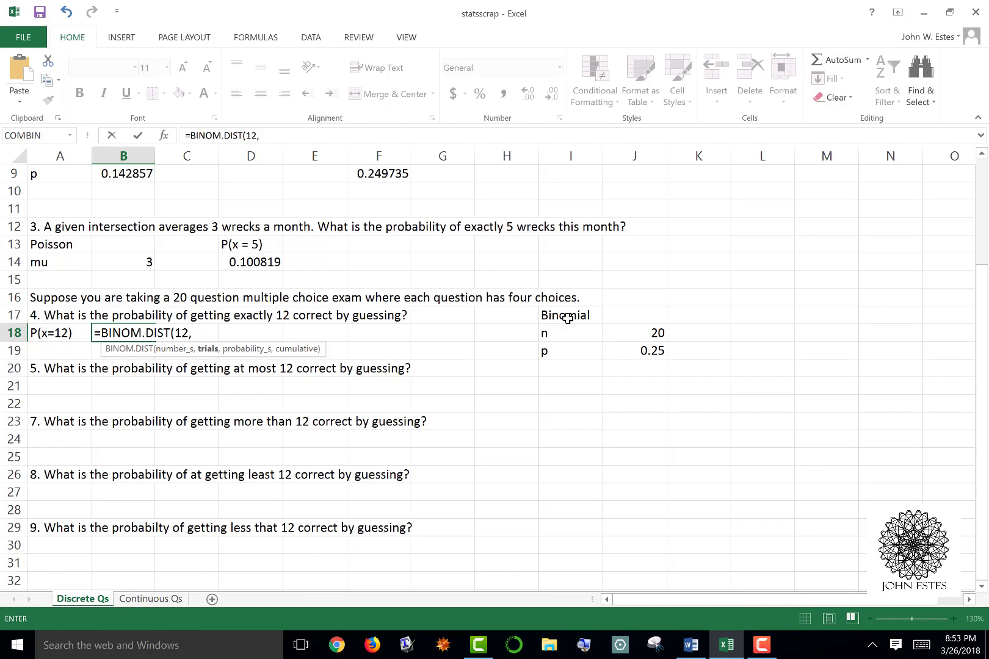
{"action": "type", "text": "J18"}
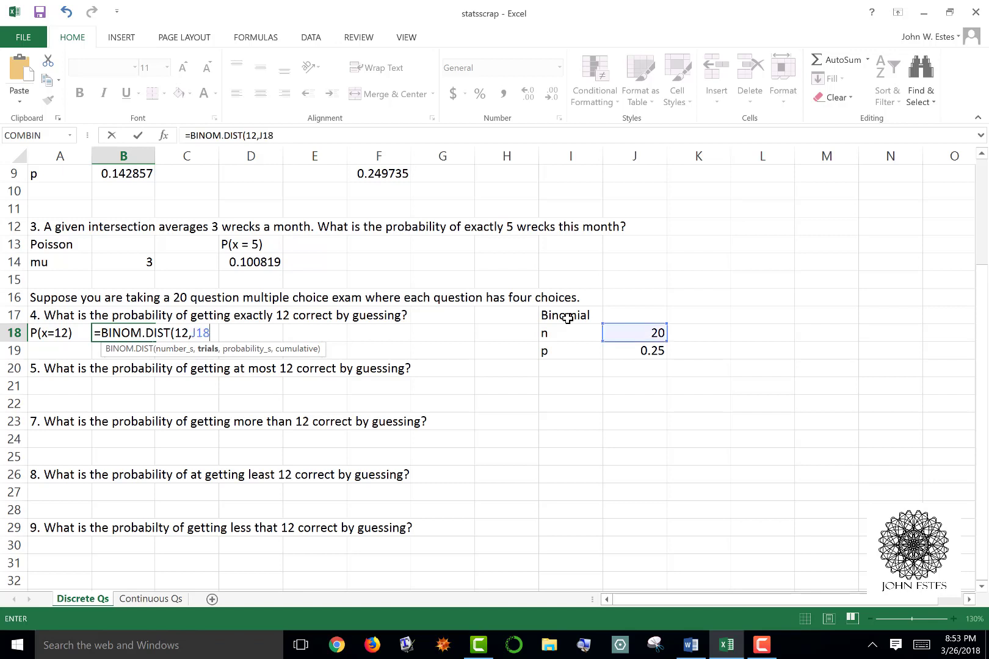
{"action": "type", "text": ","}
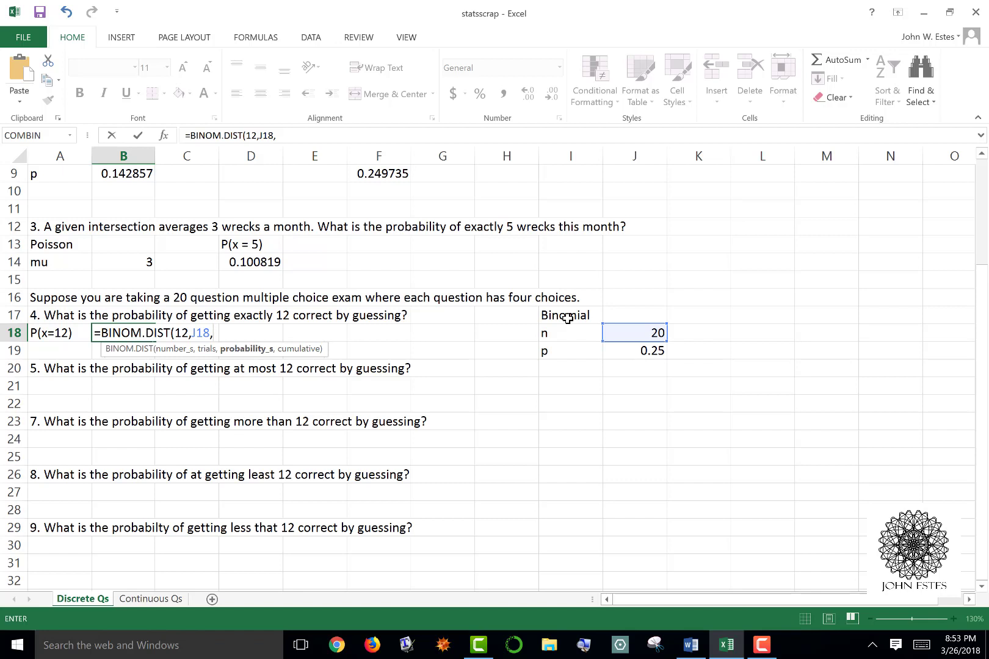
{"action": "type", "text": "J19,"}
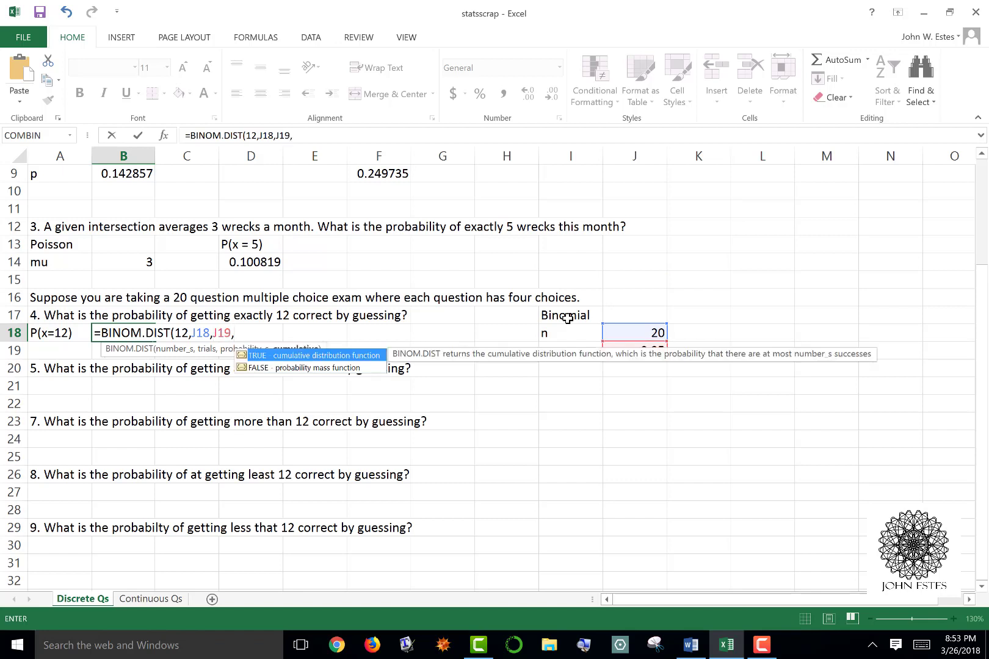
{"action": "type", "text": "False)"}
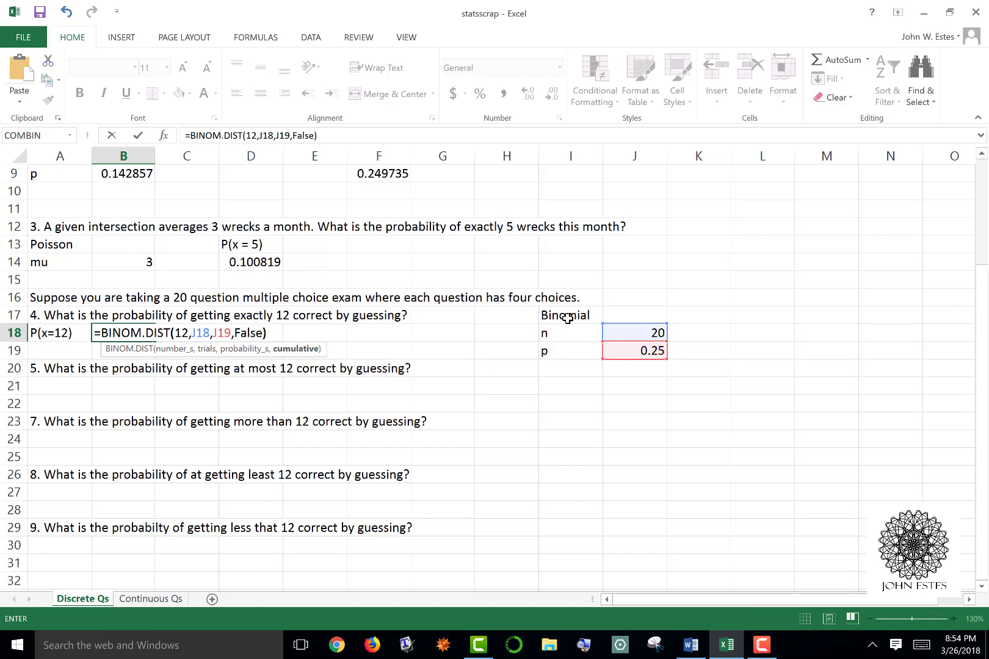
{"action": "key", "text": "Return"}
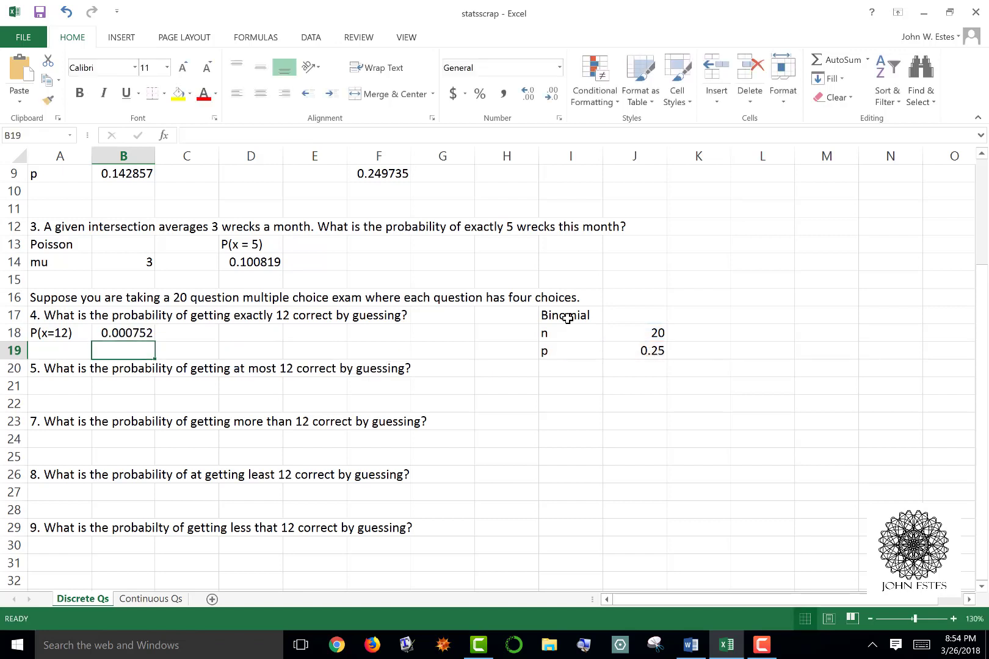
{"action": "key", "text": "Up"}
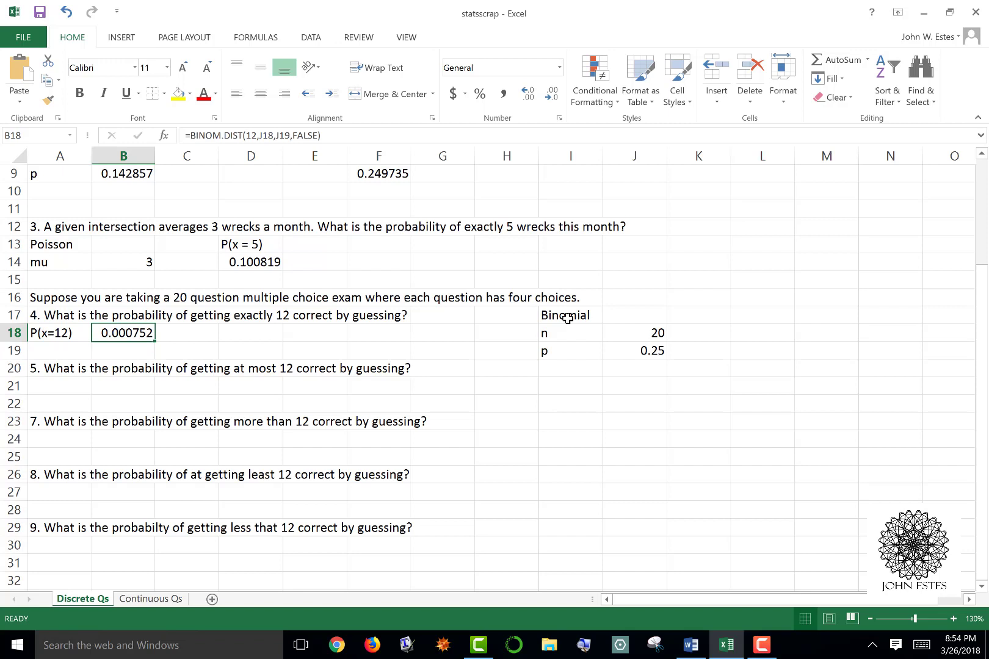
Enter the label P(x<=12) in cell A21 for question 5.
{"action": "key", "text": "Down"}
{"action": "key", "text": "Down"}
{"action": "key", "text": "Down"}
{"action": "key", "text": "Left"}
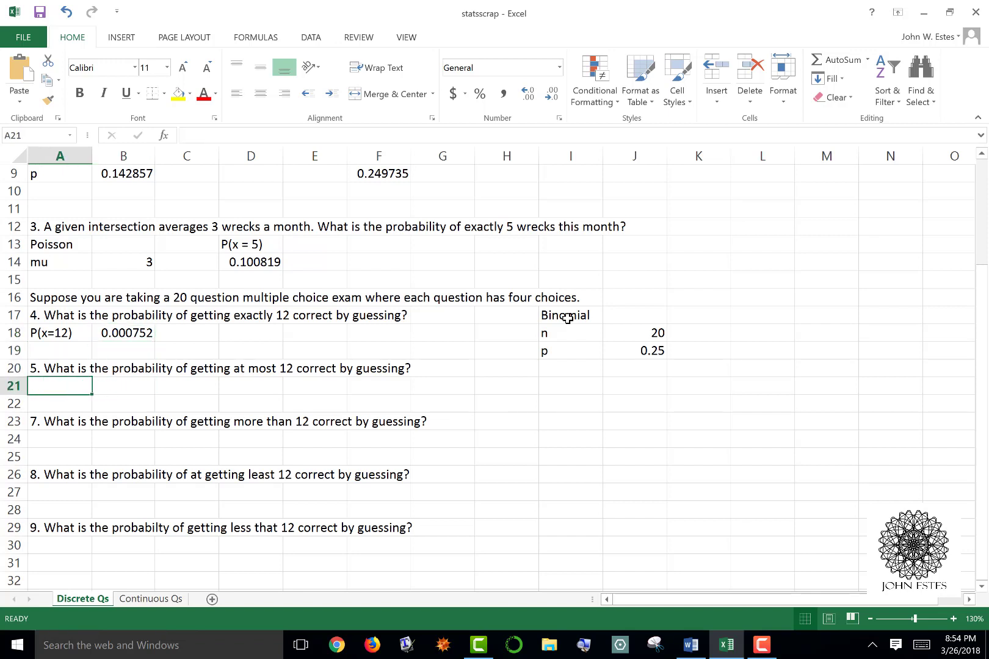
{"action": "type", "text": "P"}
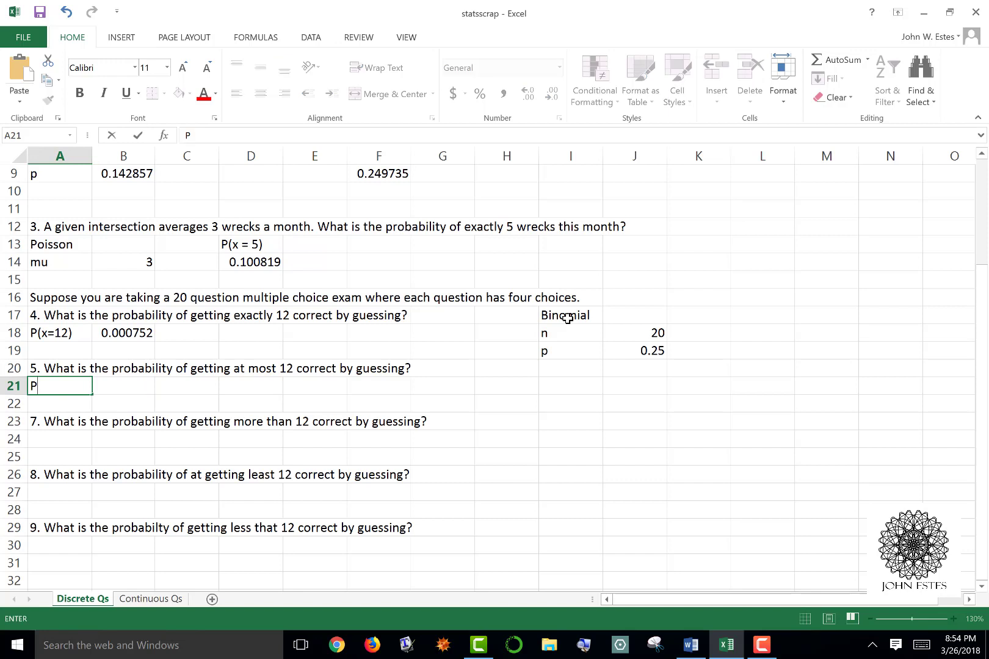
{"action": "type", "text": "(x<=12)"}
{"action": "key", "text": "Tab"}
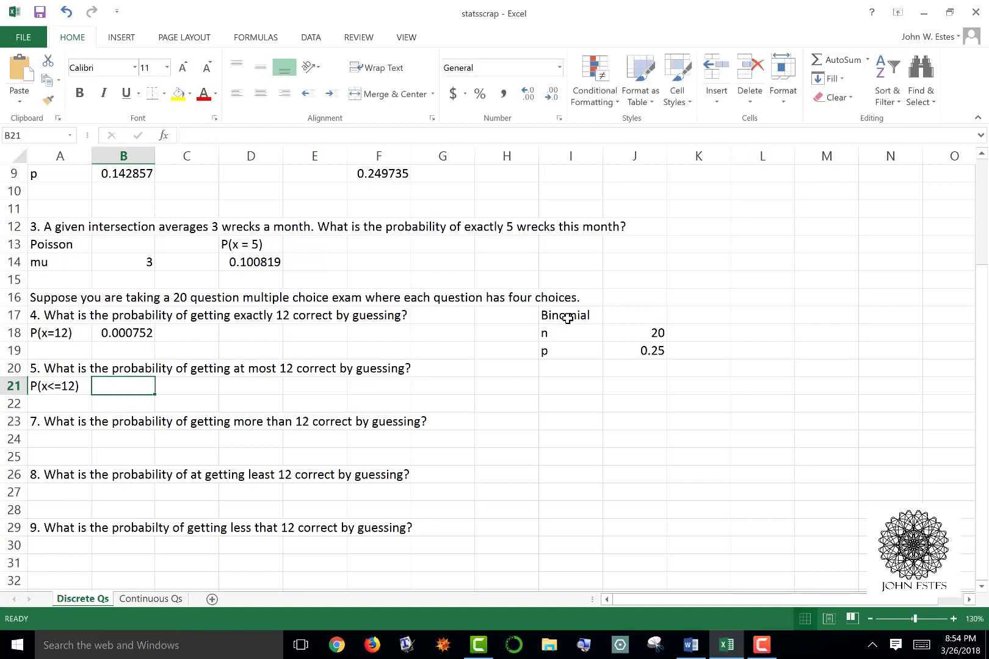
Enter the cumulative binomial formula =BINOM.DIST(12,J18,J19,TRUE) in B21 for question 5.
{"action": "type", "text": "=Bin"}
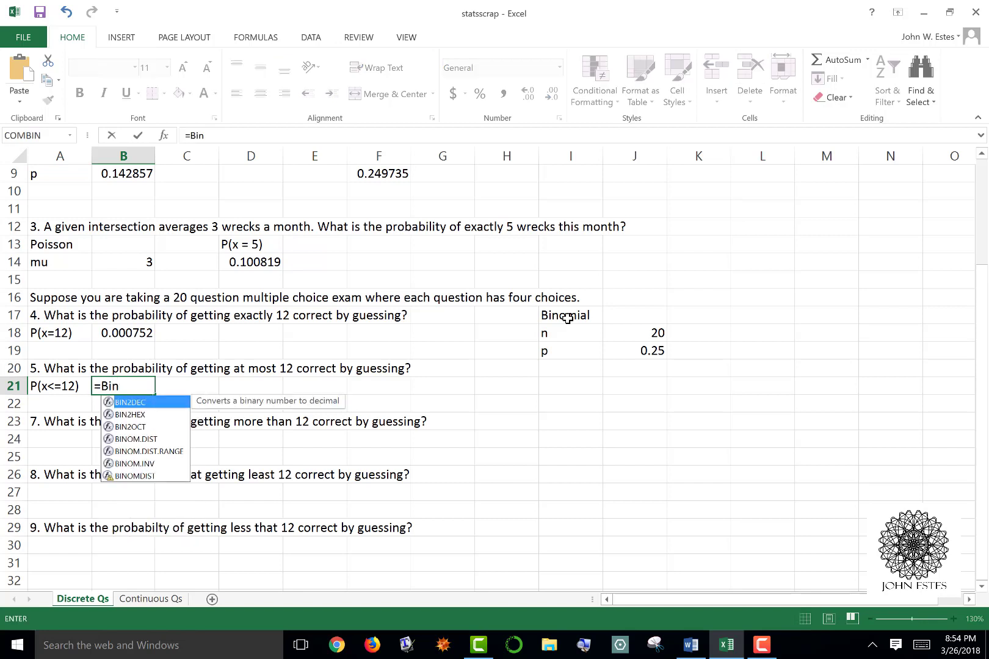
{"action": "type", "text": "om"}
{"action": "key", "text": "Tab"}
{"action": "type", "text": "12,"}
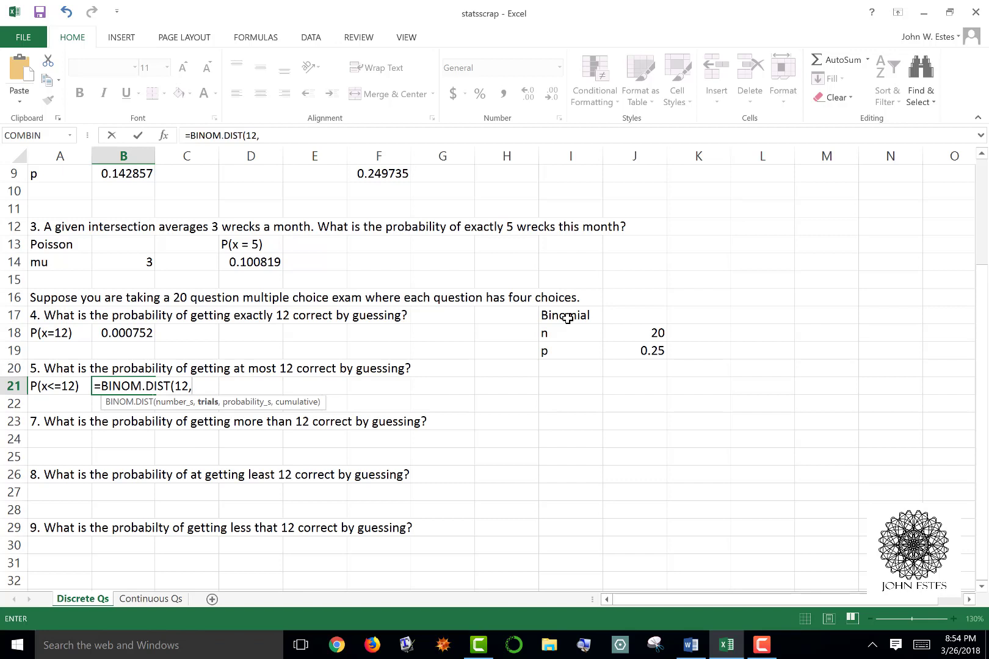
{"action": "type", "text": "J18,J19,"}
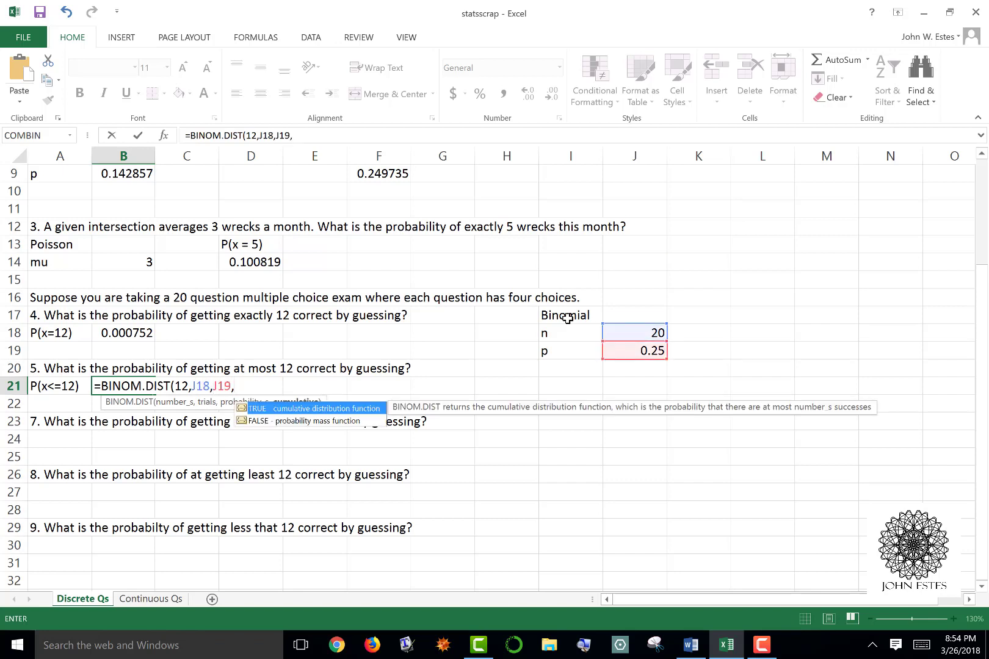
{"action": "type", "text": "True)"}
{"action": "key", "text": "Return"}
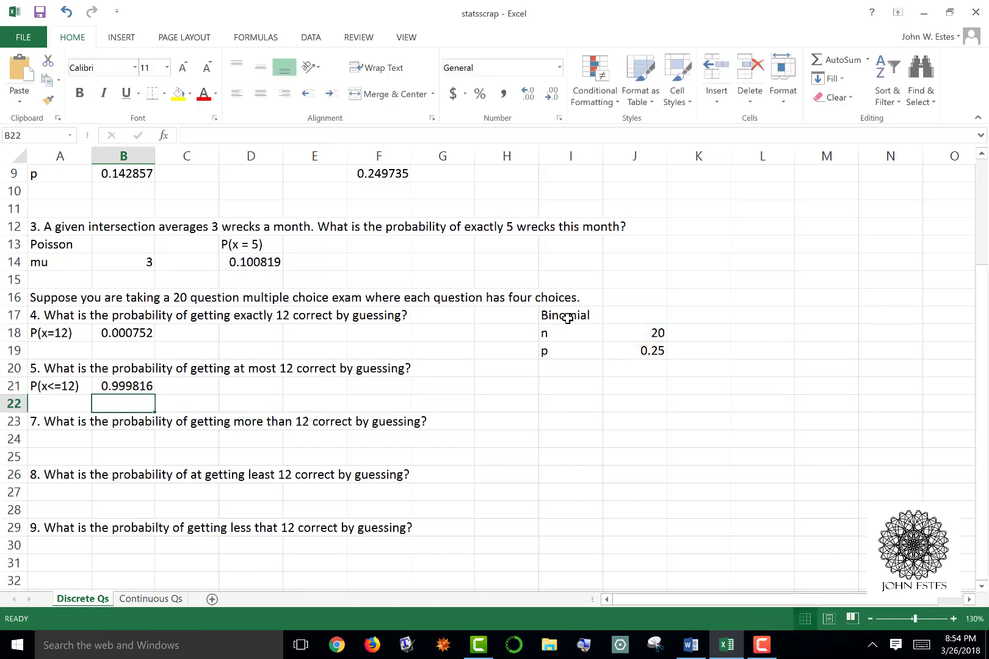
{"action": "key", "text": "Up"}
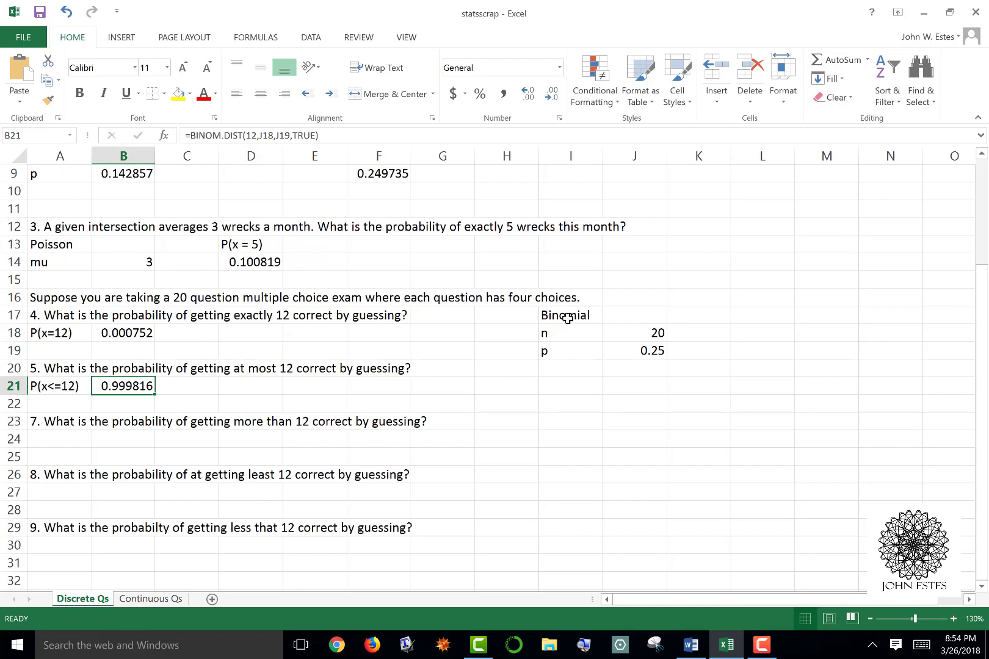
Enter the label P(x>12) in A24 and its complement form 1-P(x<=12) in A25 for question 7.
{"action": "key", "text": "Down"}
{"action": "key", "text": "Down"}
{"action": "key", "text": "Down"}
{"action": "key", "text": "Left"}
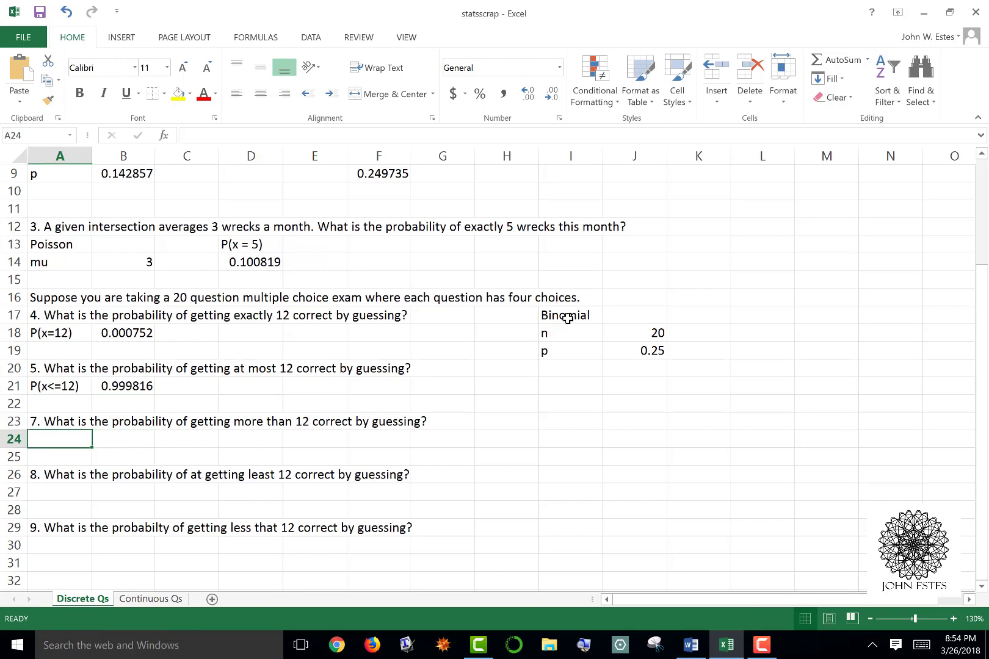
{"action": "type", "text": "P(x"}
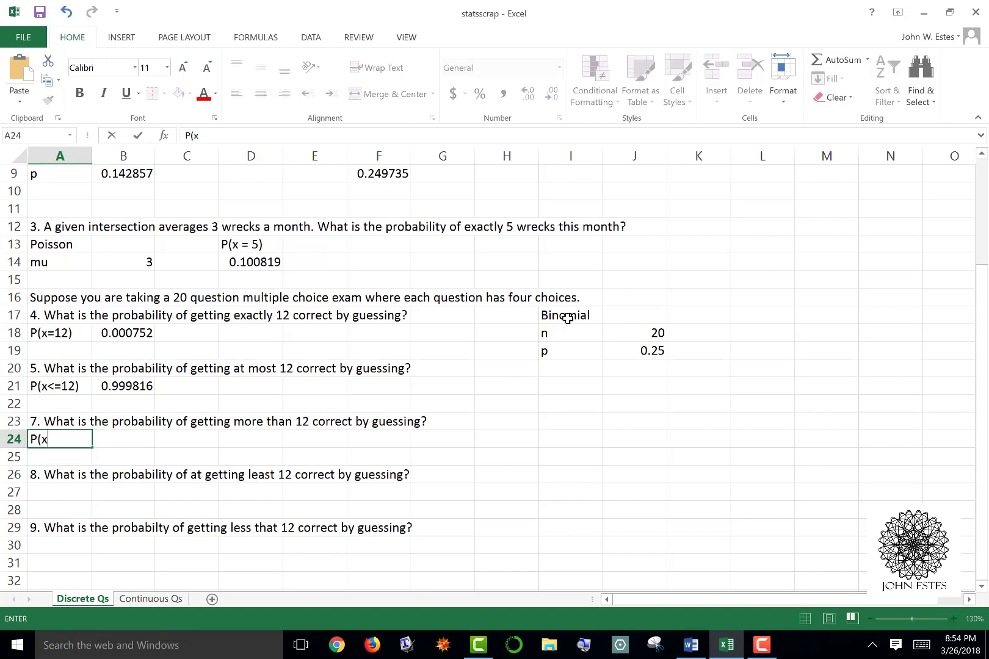
{"action": "type", "text": ">12)"}
{"action": "key", "text": "Return"}
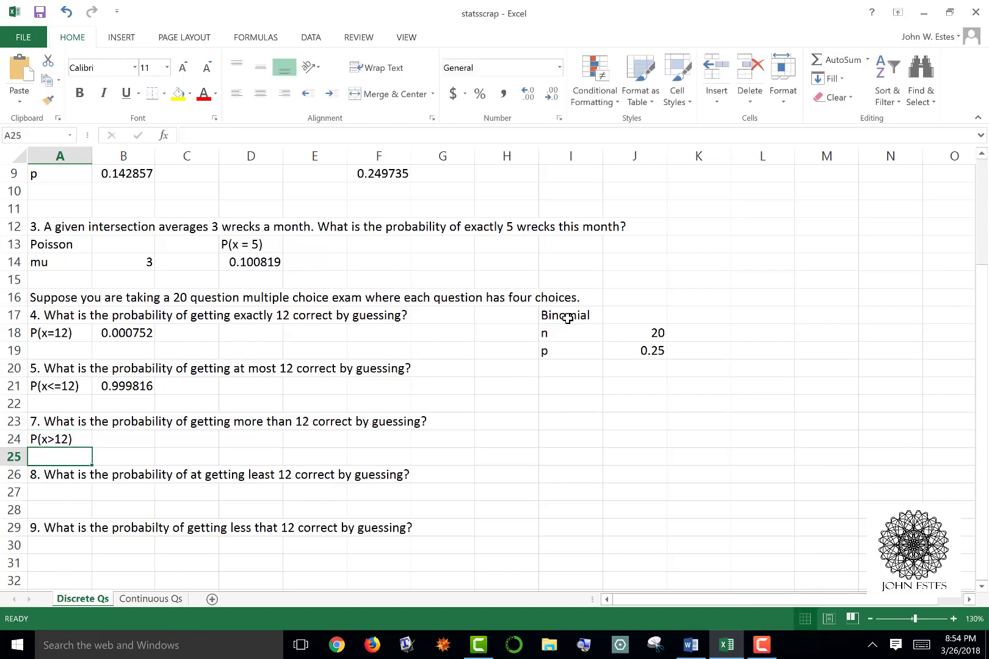
{"action": "type", "text": "1-P(x"}
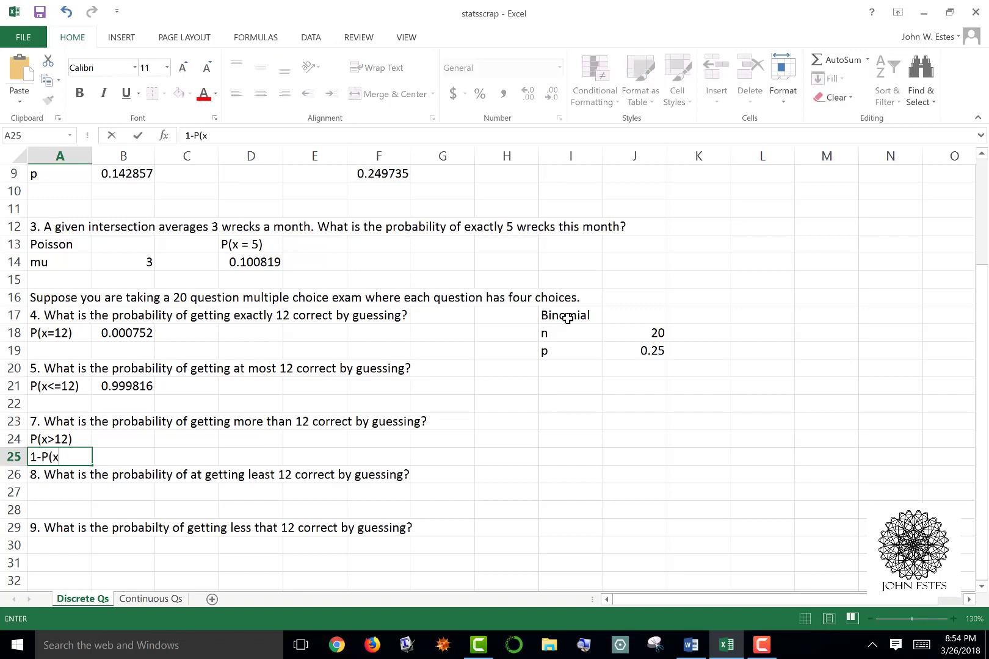
{"action": "type", "text": "<=12)"}
{"action": "key", "text": "ctrl+Return"}
Enter the complement formula =1-BINOM.DIST(12,J18,J19,TRUE) in B25 for question 7.
{"action": "key", "text": "Right"}
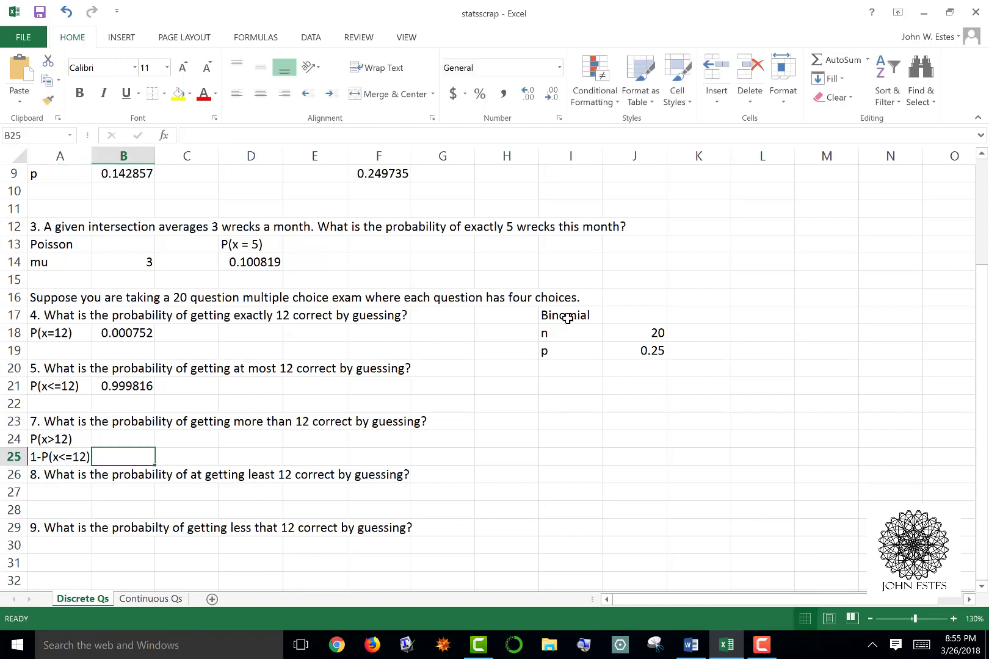
{"action": "type", "text": "=1-"}
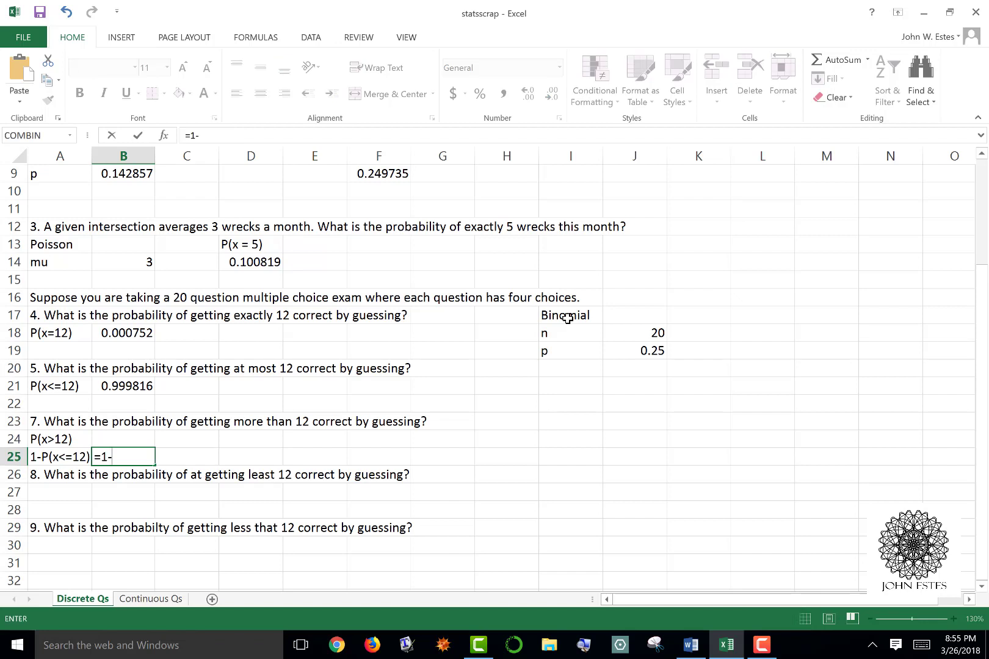
{"action": "type", "text": "Binom"}
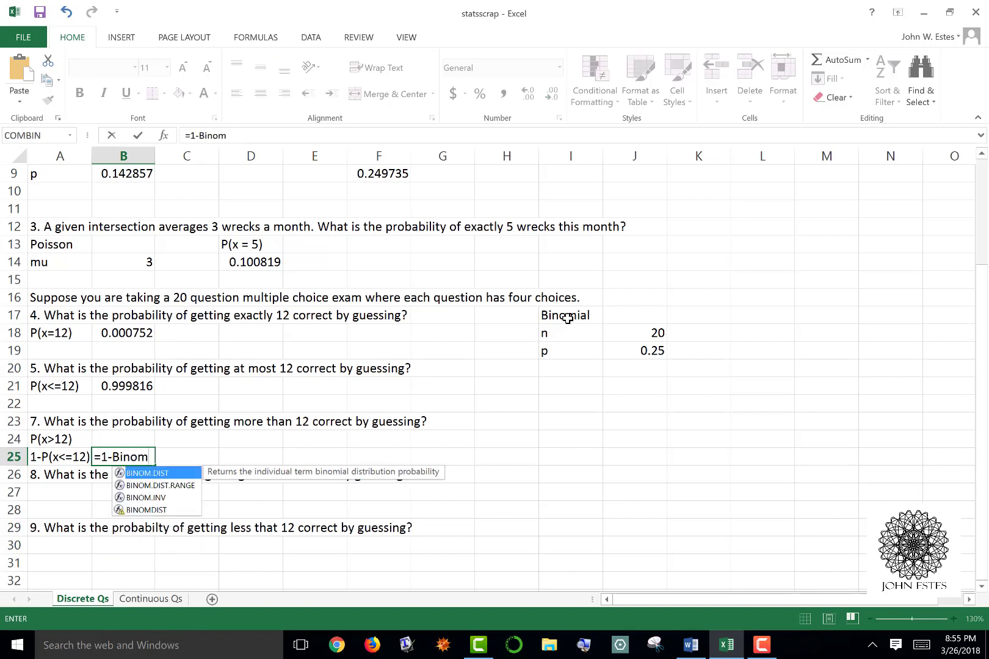
{"action": "key", "text": "Tab"}
{"action": "type", "text": "12,"}
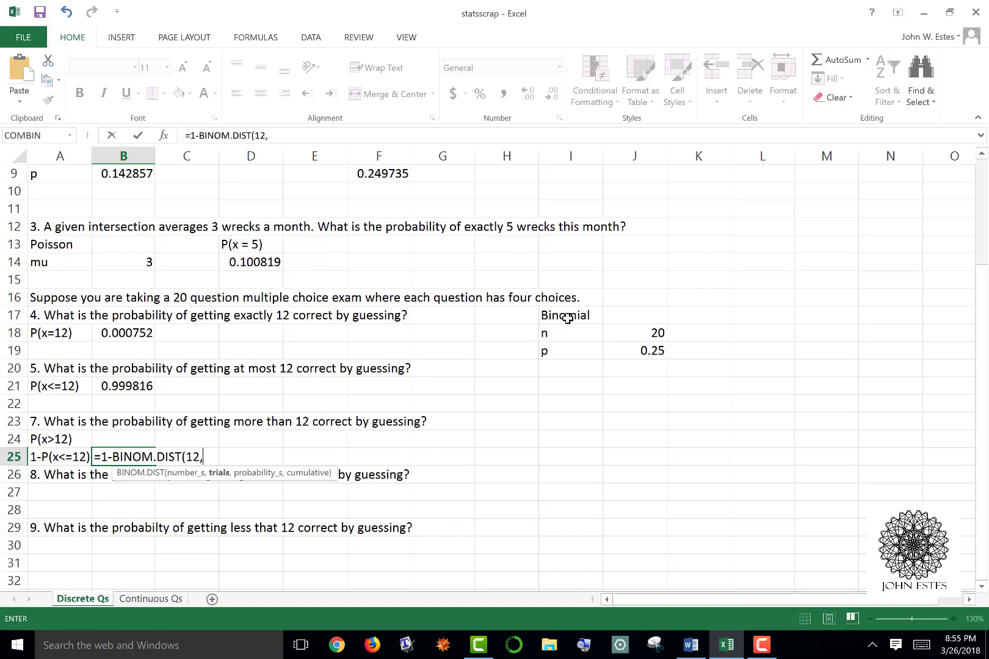
{"action": "type", "text": "J18,J19,"}
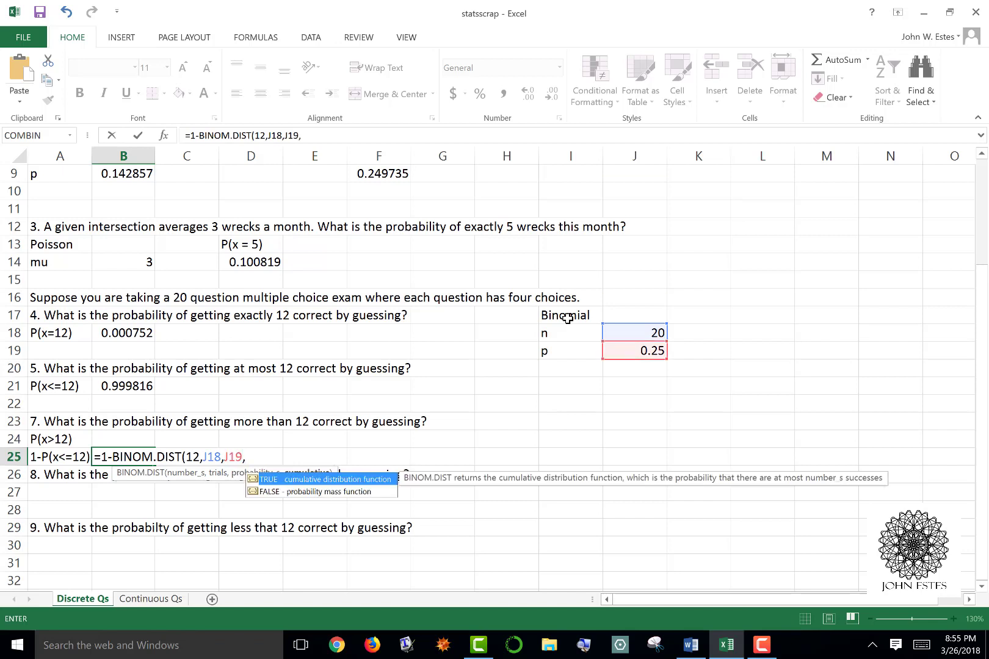
{"action": "type", "text": "True)"}
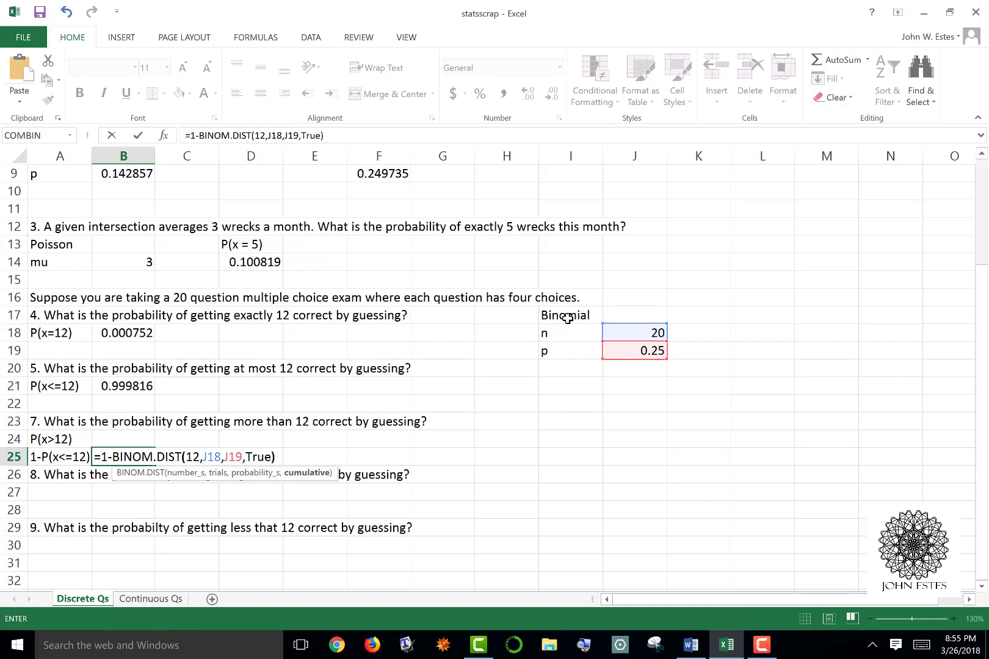
{"action": "key", "text": "Return"}
{"action": "key", "text": "Up"}
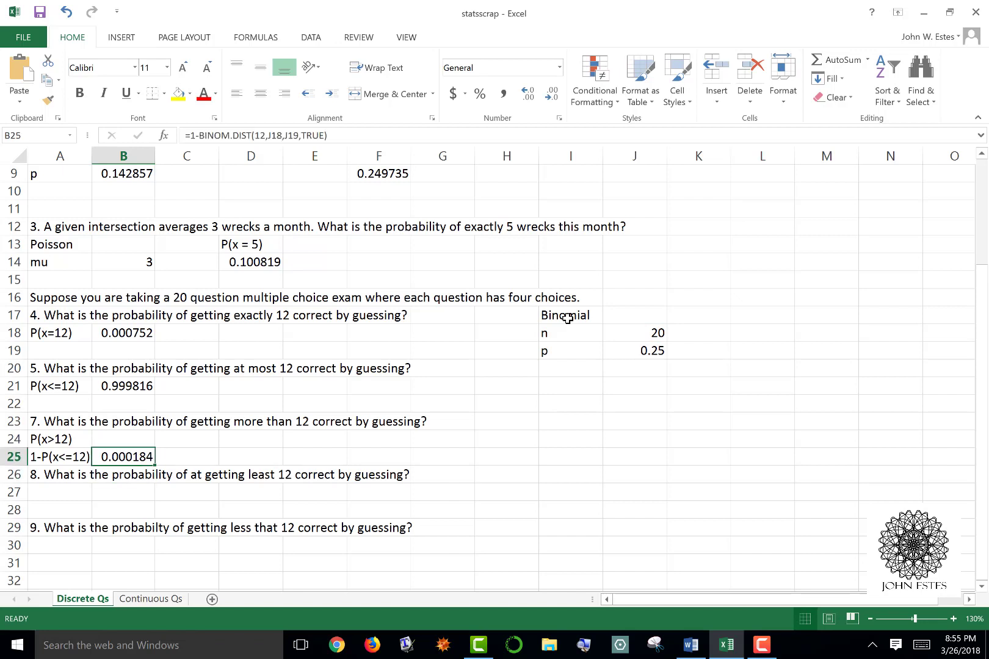
Enter the label P(x>=12) in cell A27 for question 8.
{"action": "key", "text": "Down"}
{"action": "key", "text": "Down"}
{"action": "key", "text": "Left"}
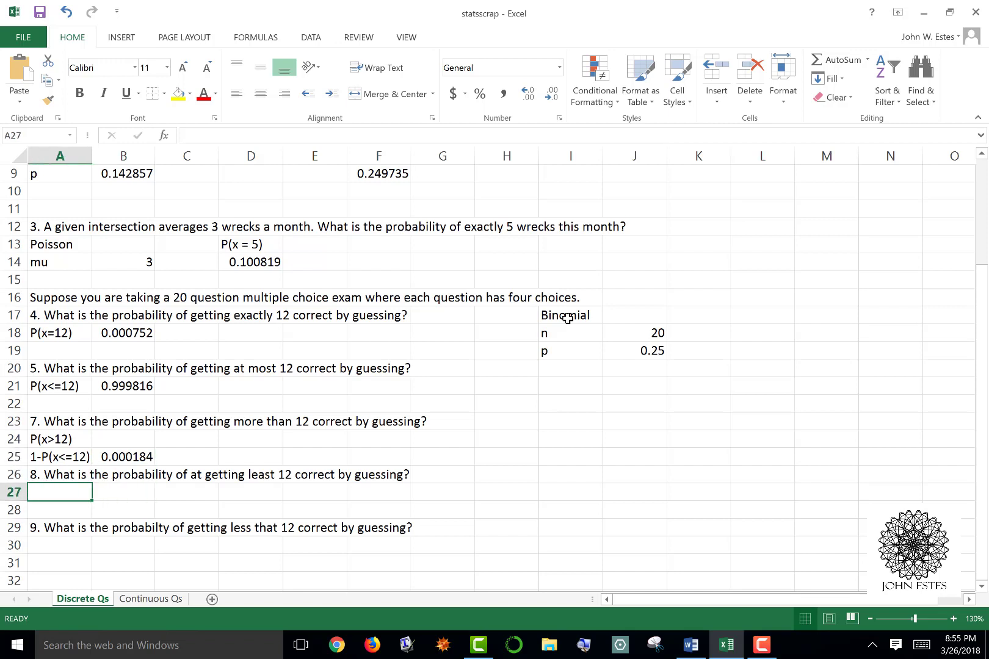
{"action": "type", "text": "P("}
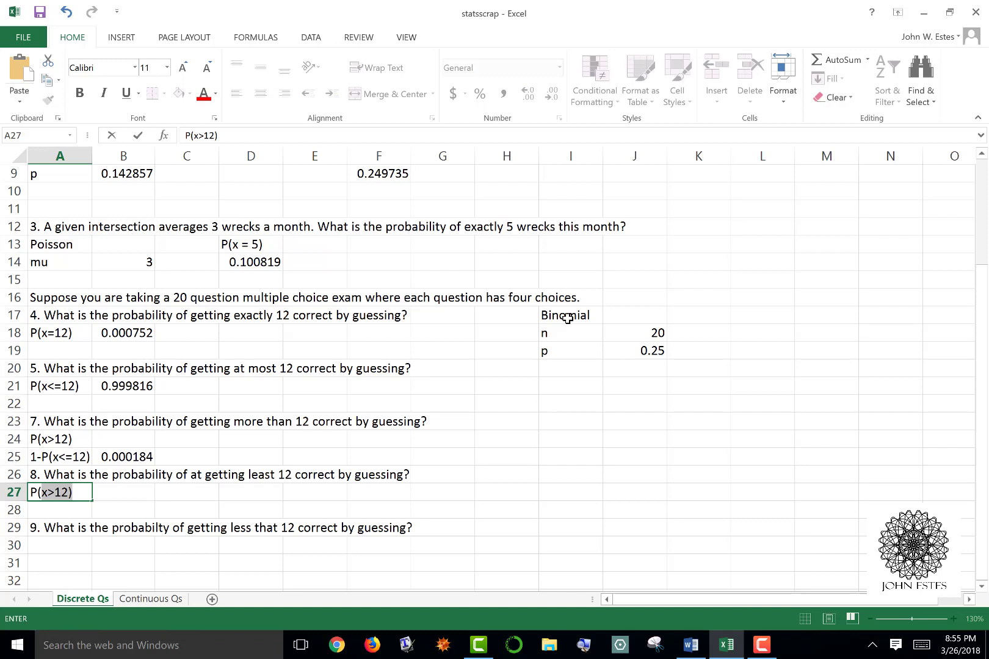
{"action": "type", "text": "x>=12)"}
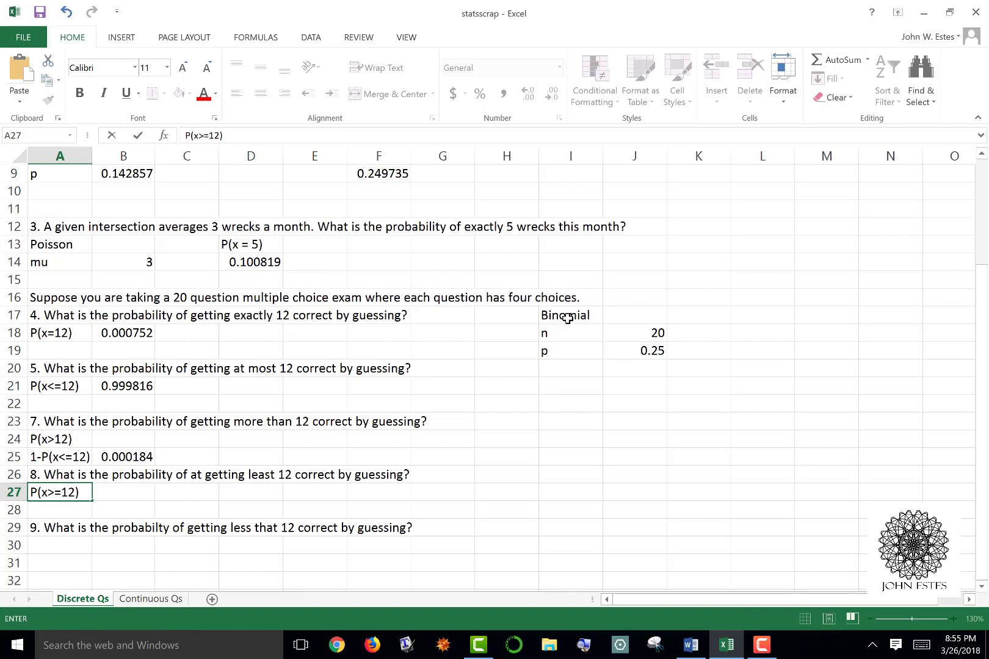
{"action": "key", "text": "Tab"}
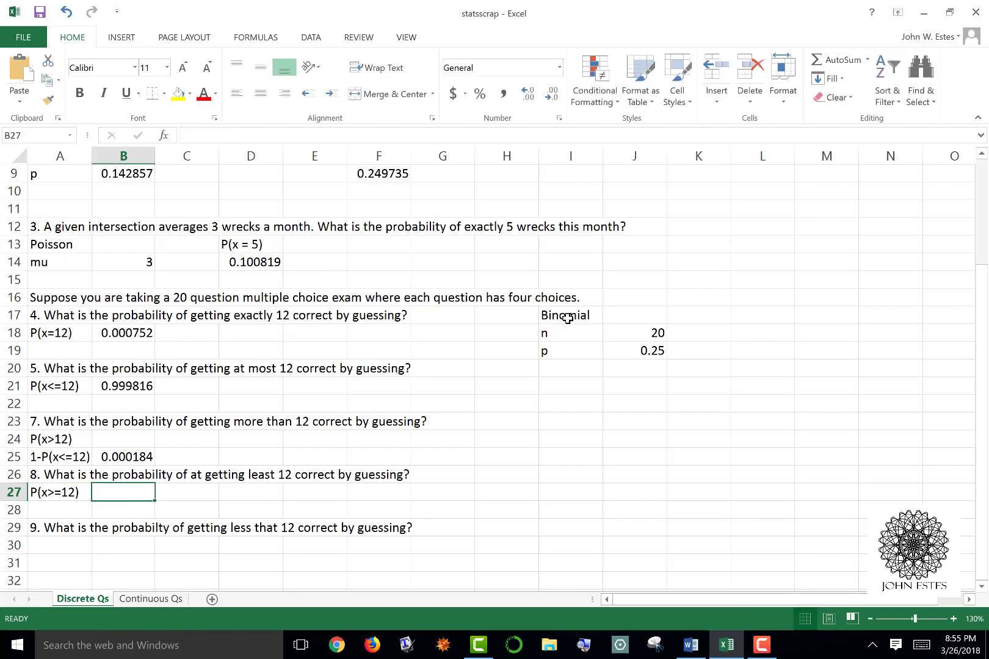
{"action": "key", "text": "Return"}
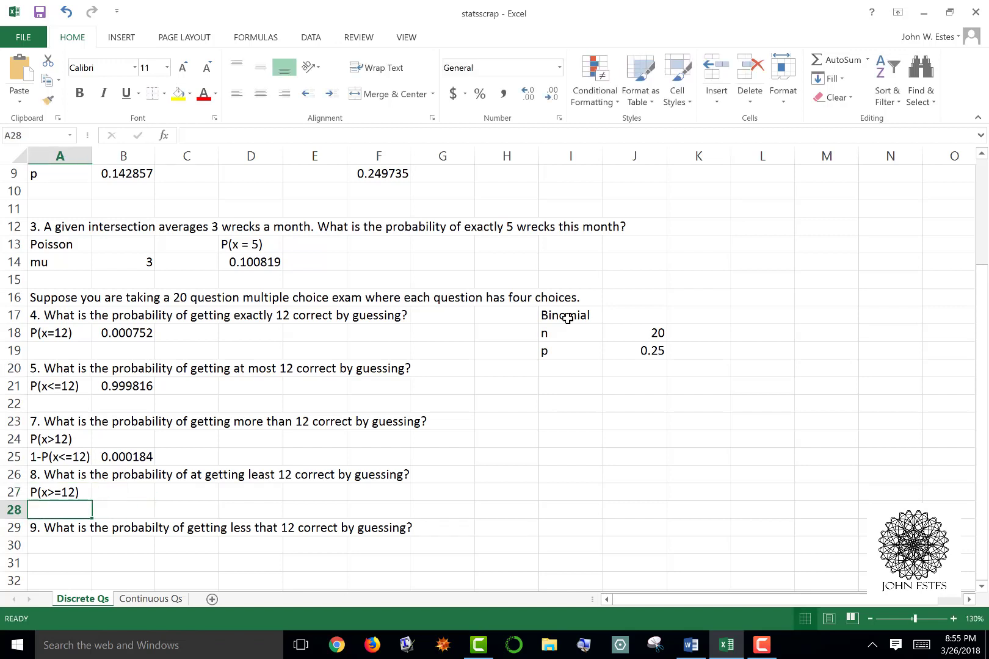
Enter the complement labels 1-P(x<12) in A28 and 1-P(x<=11) in B28 for question 8.
{"action": "type", "text": "1"}
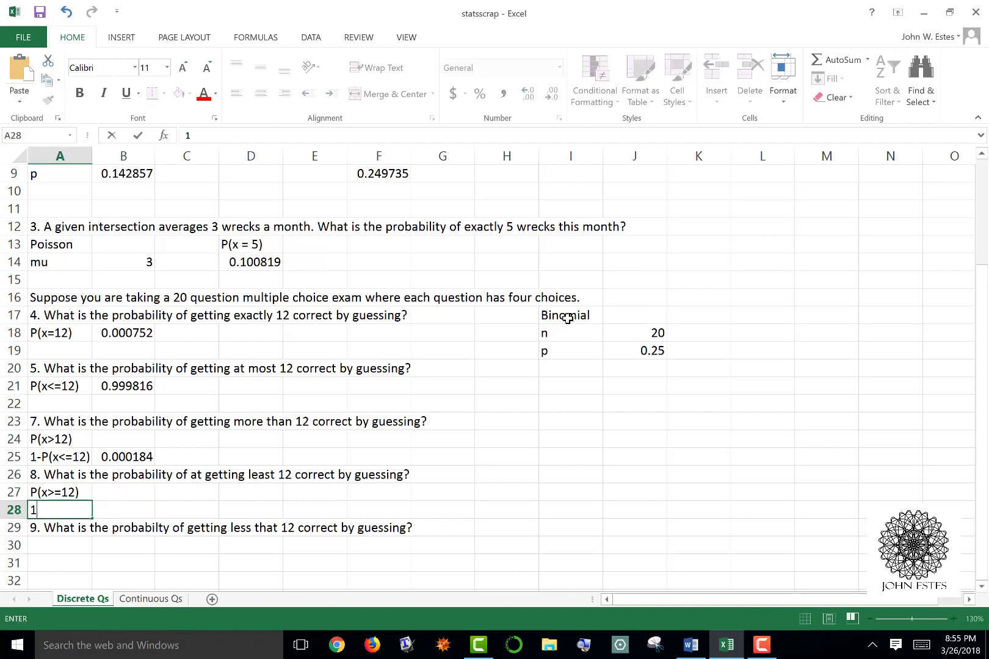
{"action": "type", "text": "-P(x<1"}
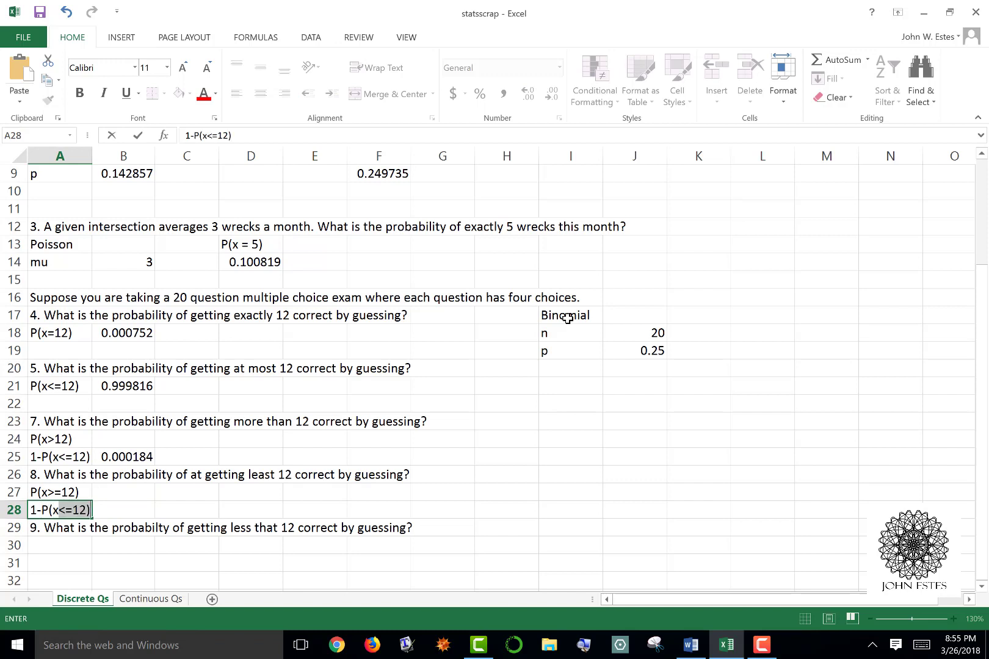
{"action": "type", "text": "2)"}
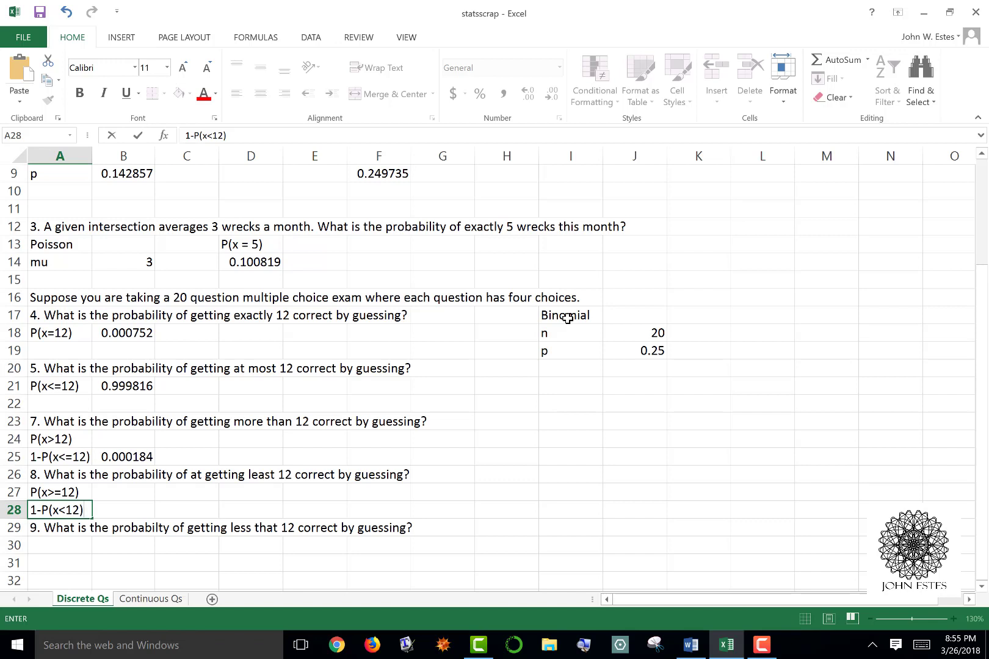
{"action": "key", "text": "Tab"}
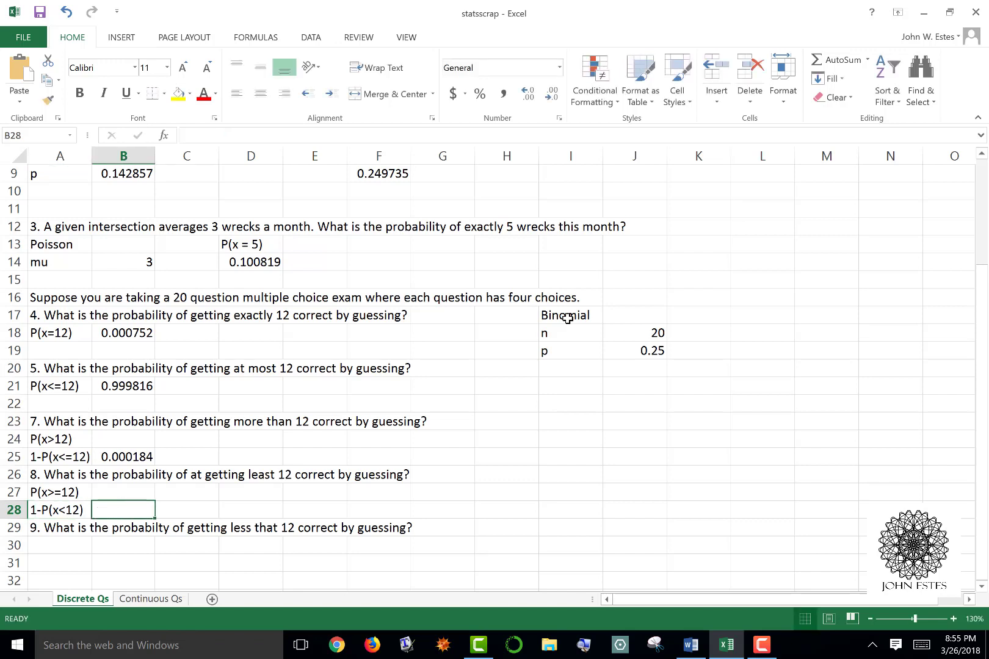
{"action": "type", "text": "1-P("}
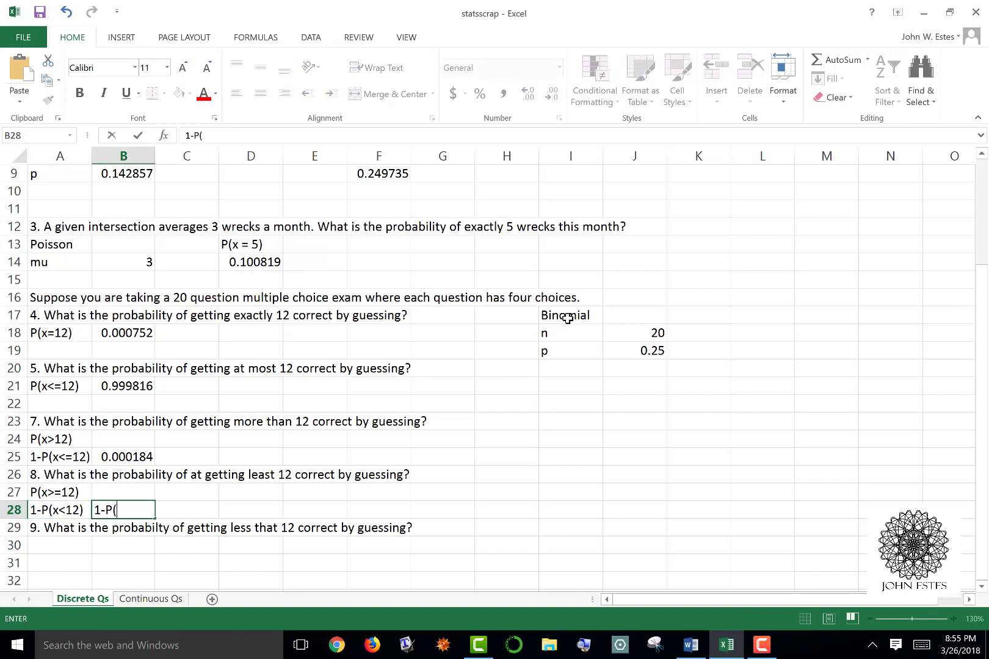
{"action": "type", "text": "x<=11)"}
{"action": "key", "text": "Tab"}
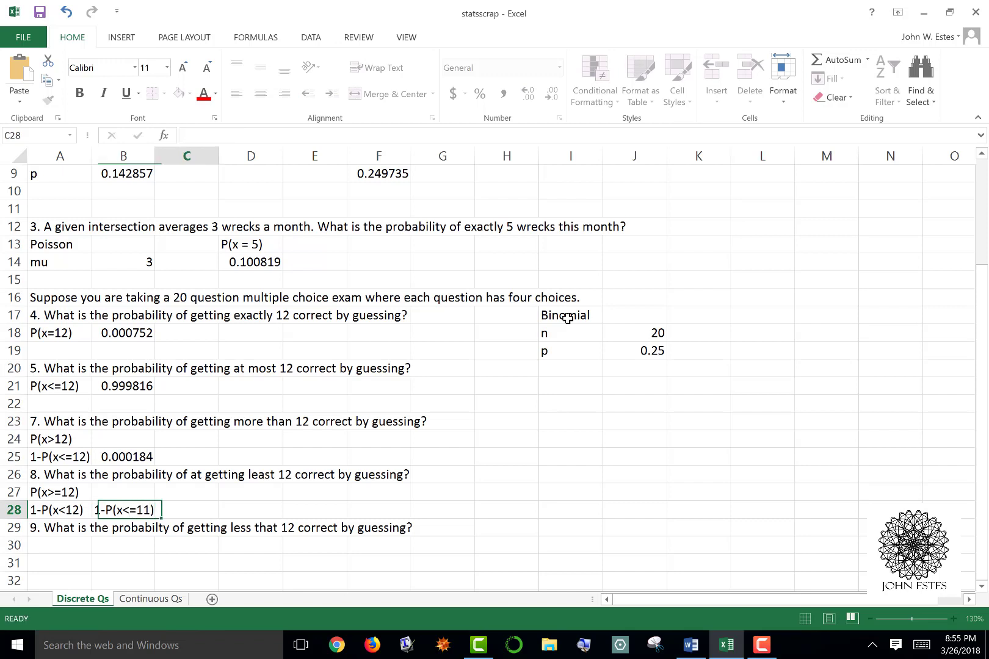
Enter the complement formula =1-BINOM.DIST(11,J18,J19,TRUE) in D28 for question 8.
{"action": "key", "text": "Tab"}
{"action": "type", "text": "="}
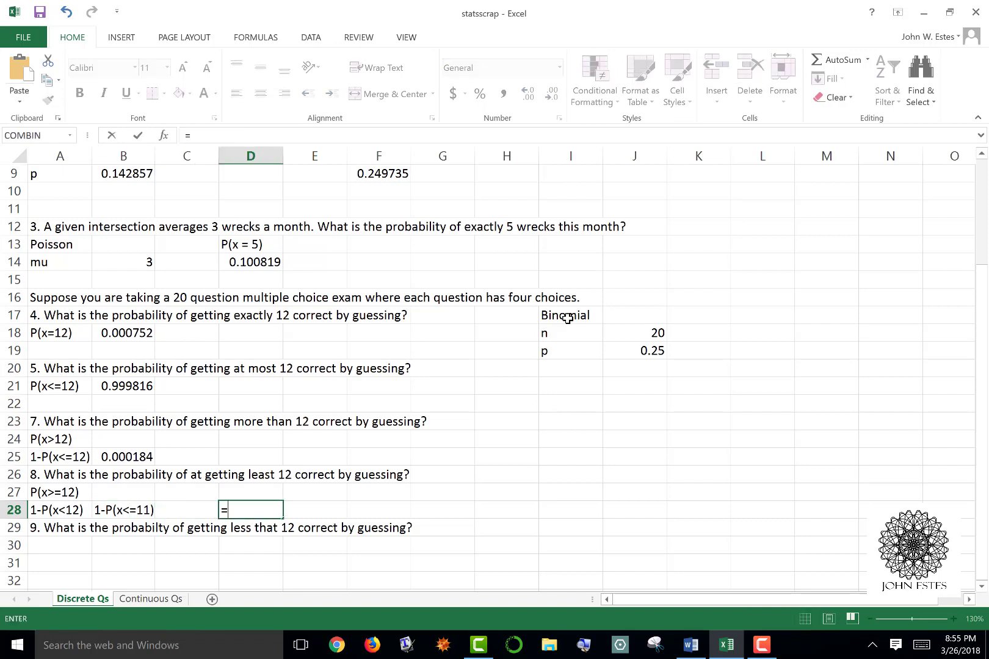
{"action": "type", "text": "1-Bi"}
{"action": "key", "text": "BackSpace"}
{"action": "key", "text": "BackSpace"}
{"action": "type", "text": "1-"}
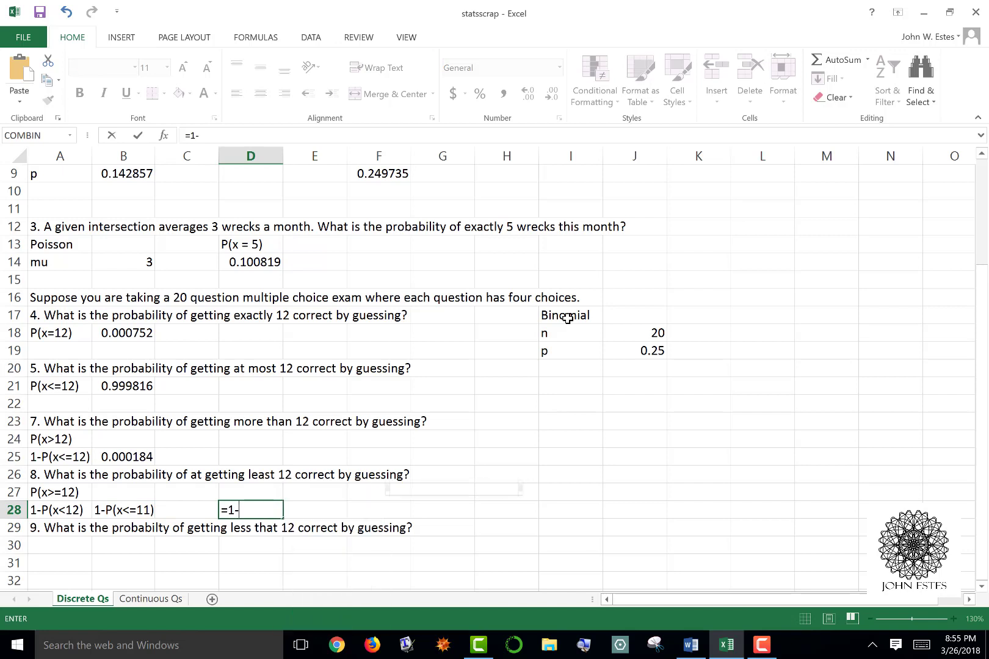
{"action": "type", "text": "Bindom"}
{"action": "key", "text": "BackSpace"}
{"action": "key", "text": "BackSpace"}
{"action": "key", "text": "BackSpace"}
{"action": "type", "text": "om"}
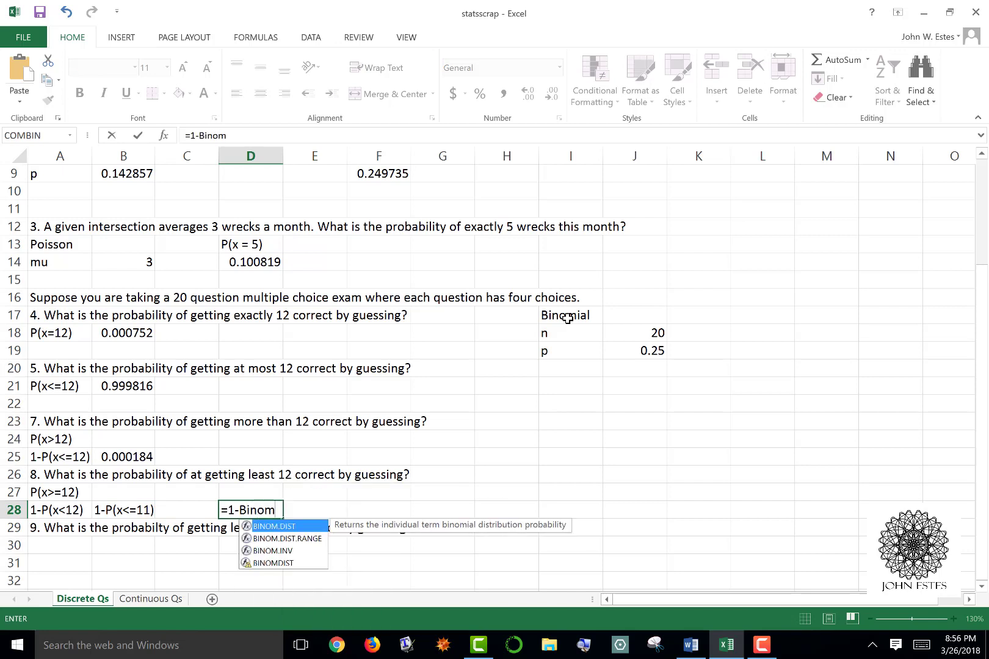
{"action": "type", "text": ".dist("}
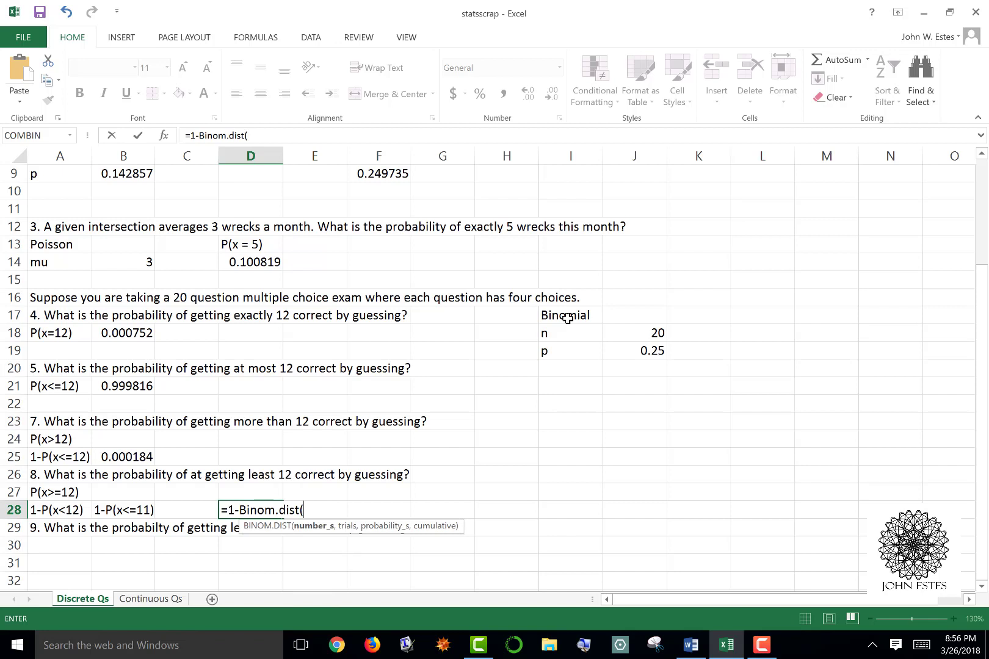
{"action": "type", "text": "11,J18,"}
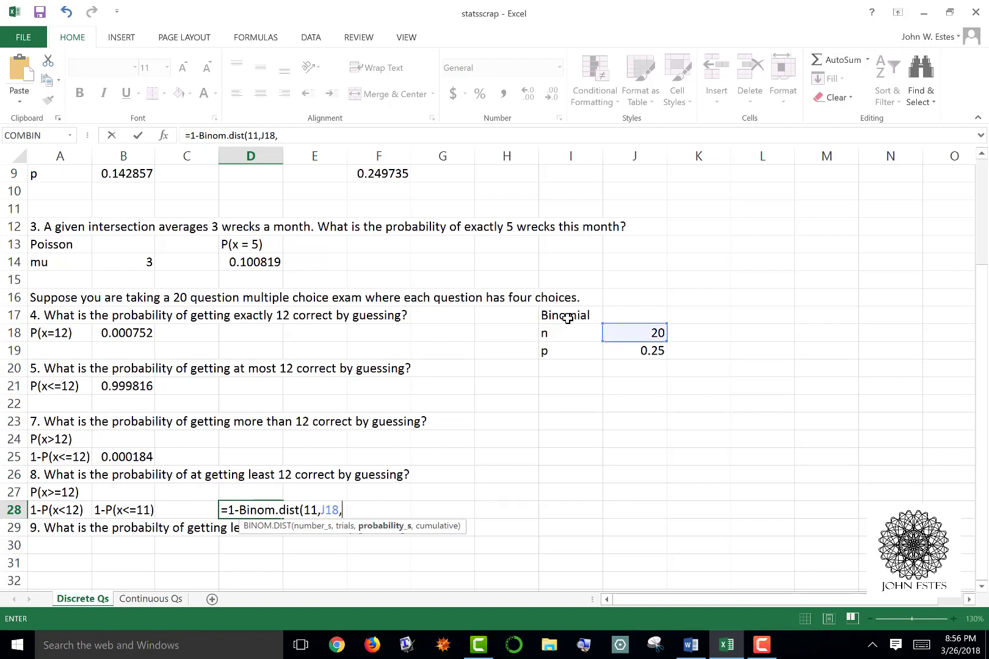
{"action": "type", "text": "J19,"}
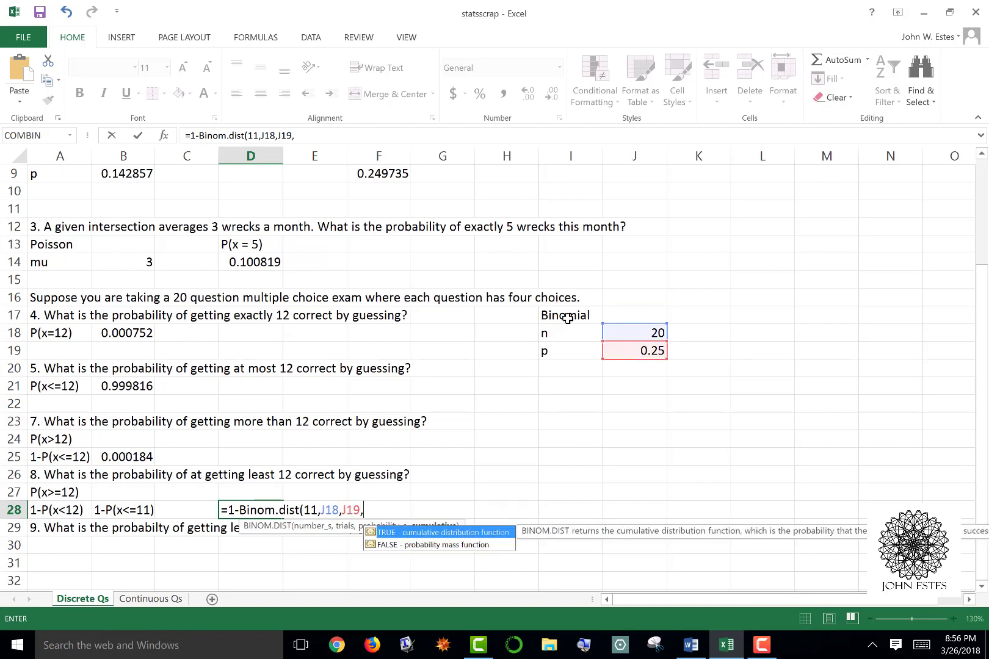
{"action": "type", "text": "True)"}
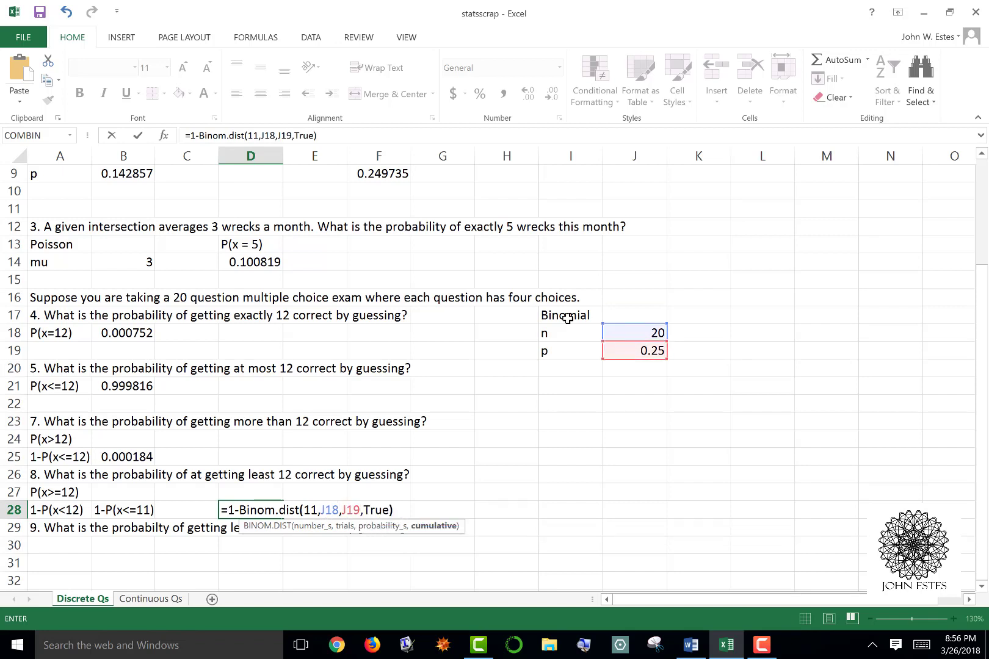
{"action": "key", "text": "Return"}
{"action": "key", "text": "Up"}
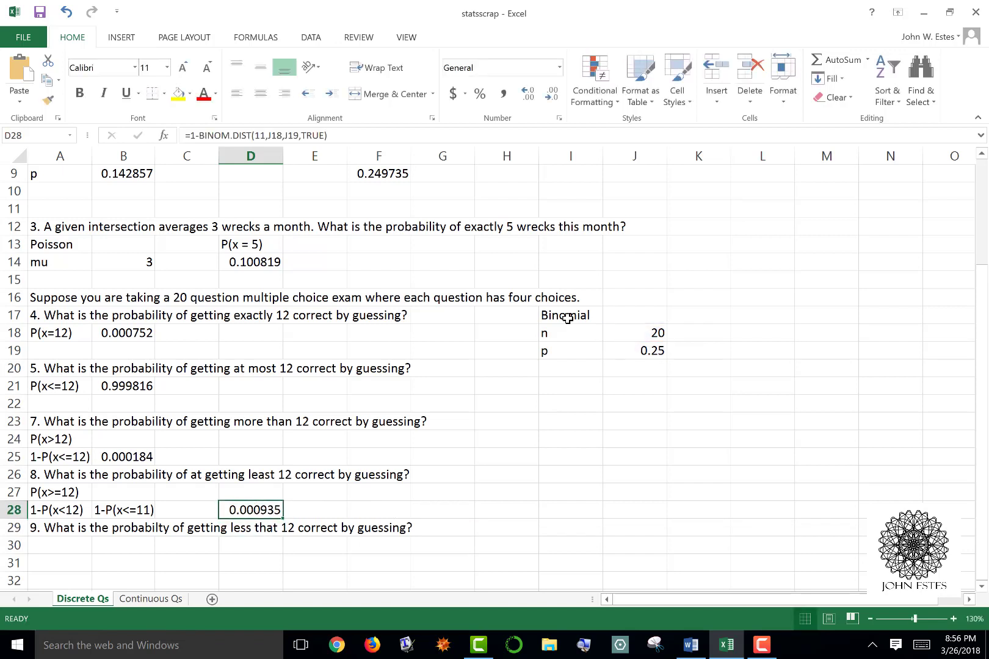
Enter the label P(x<12) in A30 and its equivalent form P(x<=11) in A31 for question 9.
{"action": "key", "text": "Down"}
{"action": "key", "text": "Down"}
{"action": "key", "text": "Left"}
{"action": "key", "text": "Left"}
{"action": "key", "text": "Left"}
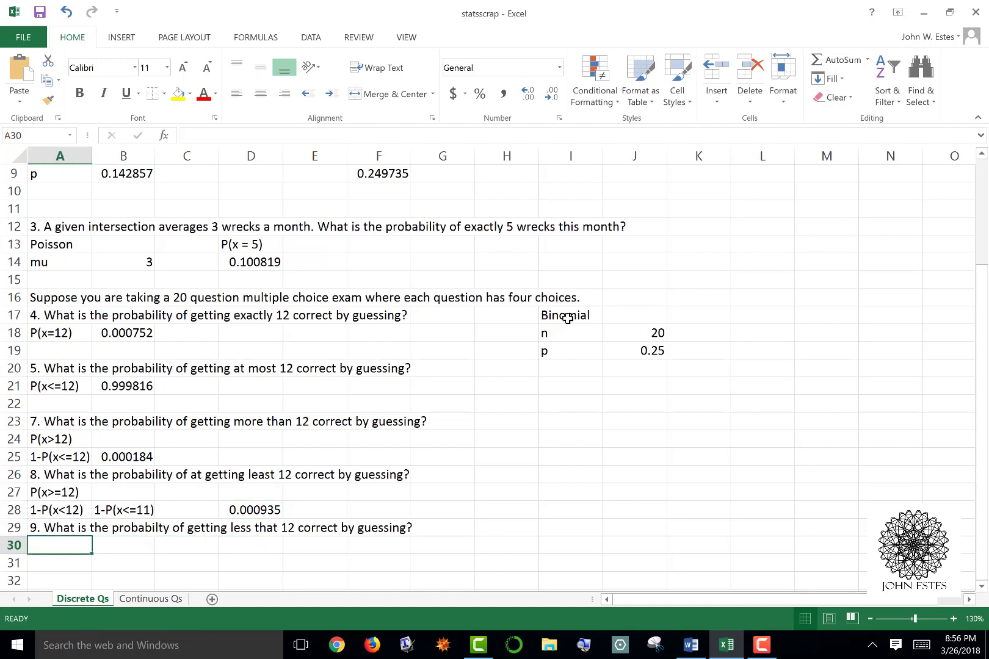
{"action": "type", "text": "P(x"}
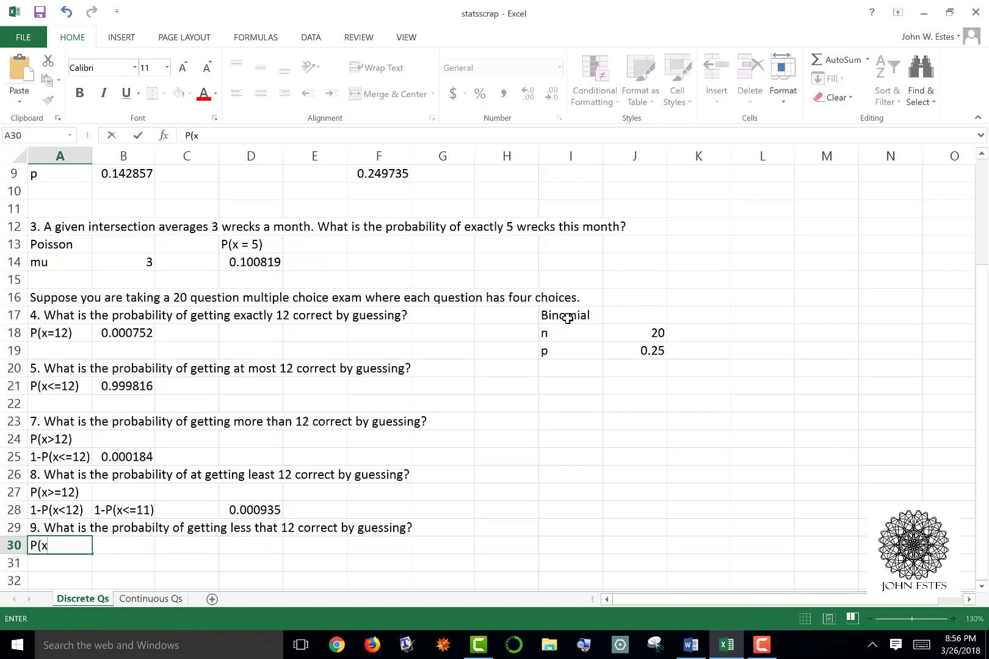
{"action": "type", "text": "<12)"}
{"action": "key", "text": "Return"}
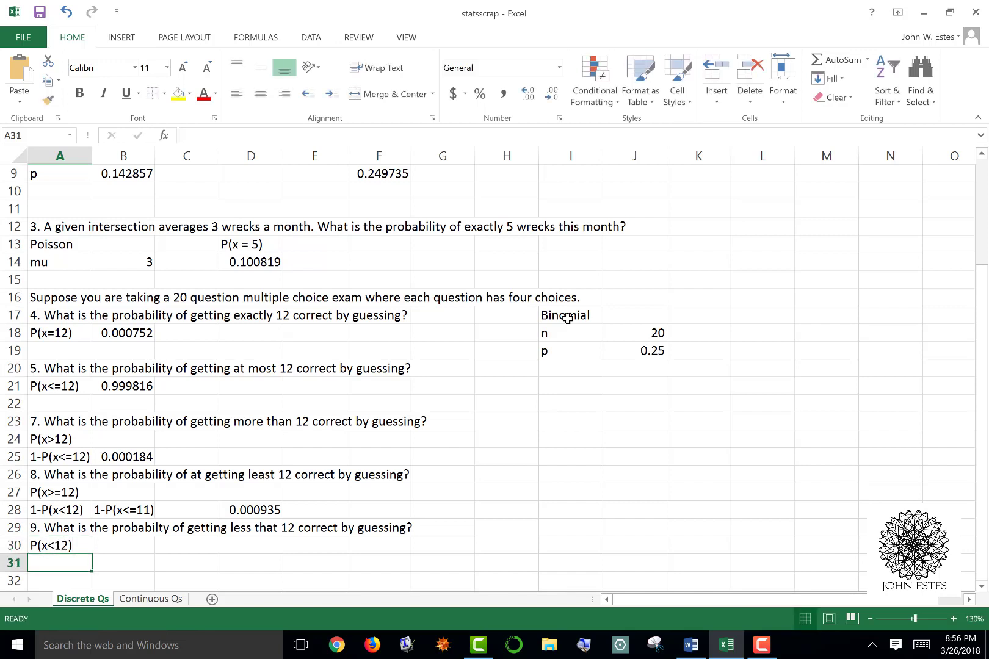
{"action": "type", "text": "P(x<=11)"}
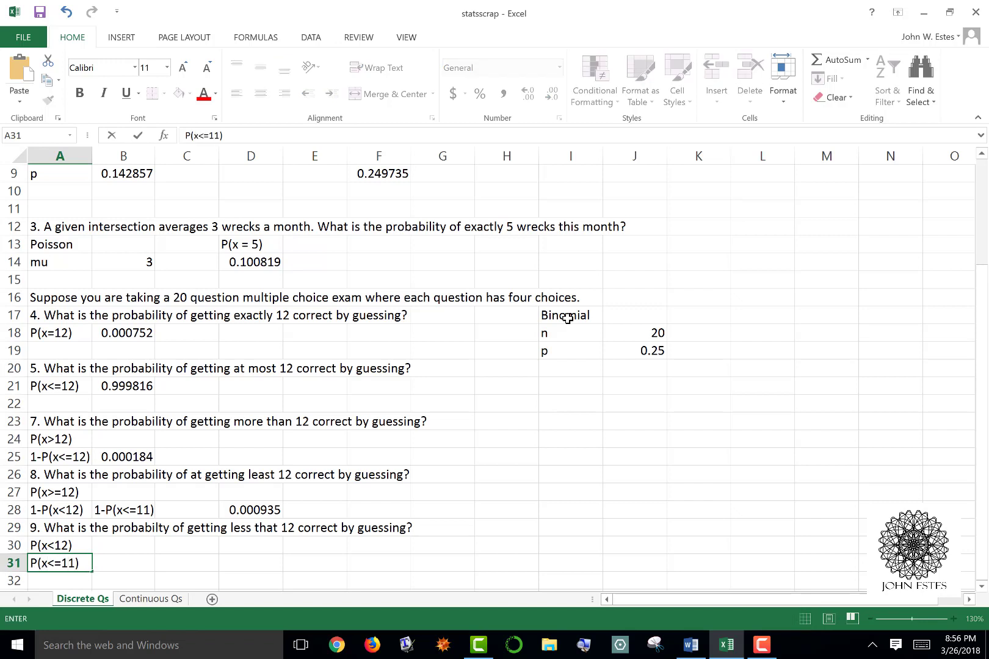
Enter the cumulative binomial formula =BINOM.DIST(11,J18,J19,TRUE) in B31 for question 9.
{"action": "key", "text": "Tab"}
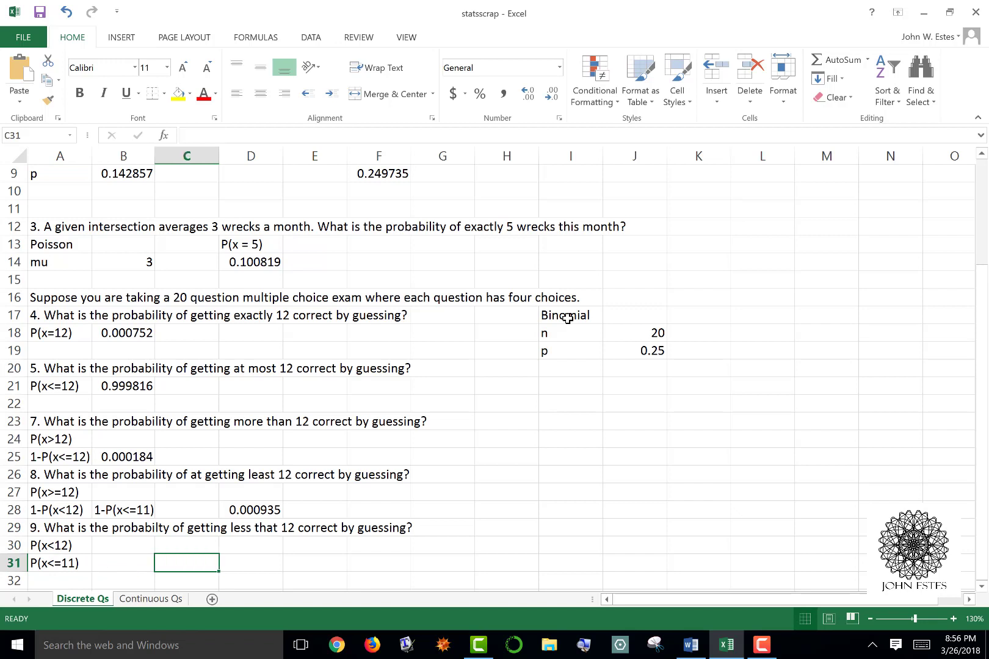
{"action": "type", "text": "=Binom"}
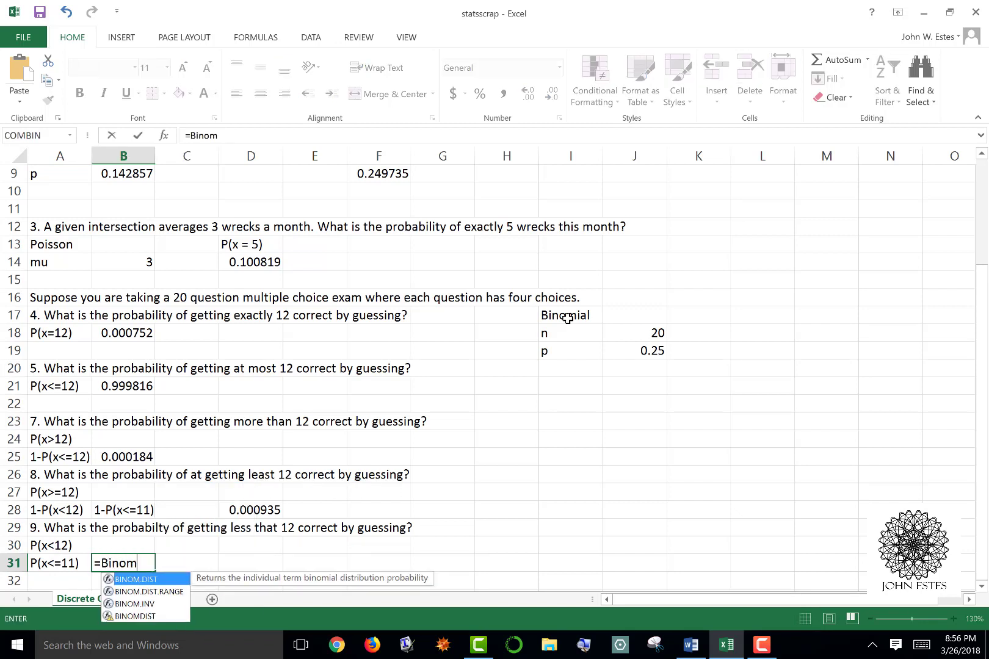
{"action": "key", "text": "Tab"}
{"action": "type", "text": "11,J18,J19,"}
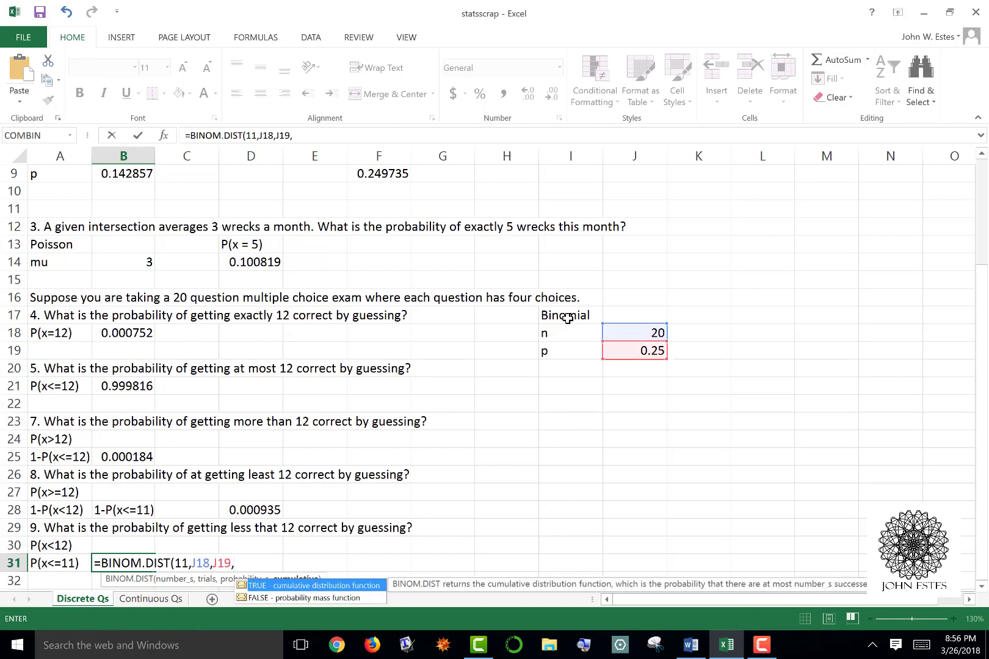
{"action": "type", "text": "True)"}
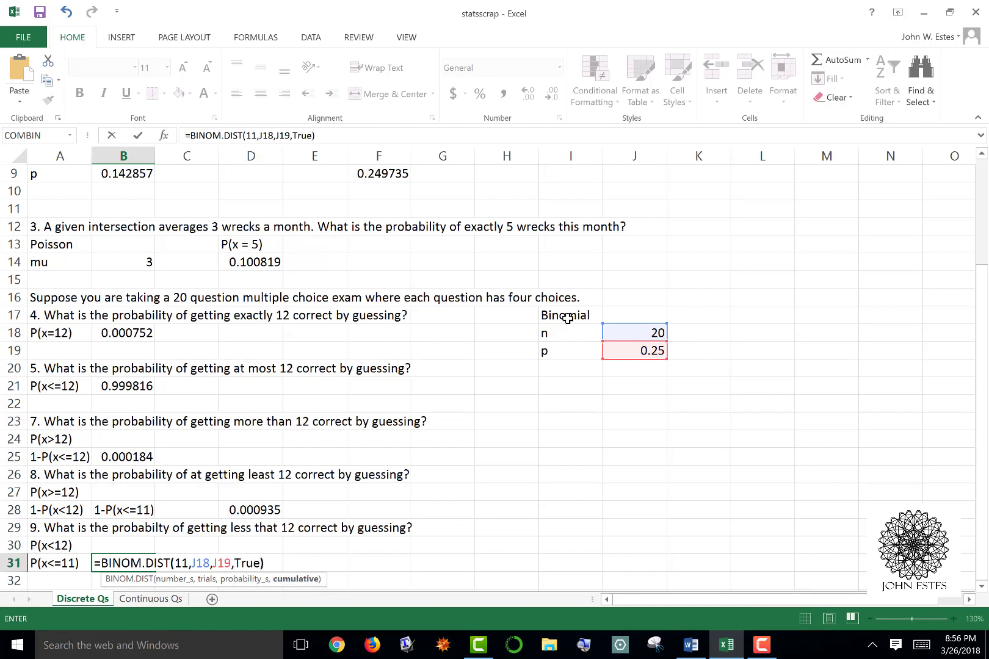
{"action": "key", "text": "Return"}
{"action": "key", "text": "Up"}
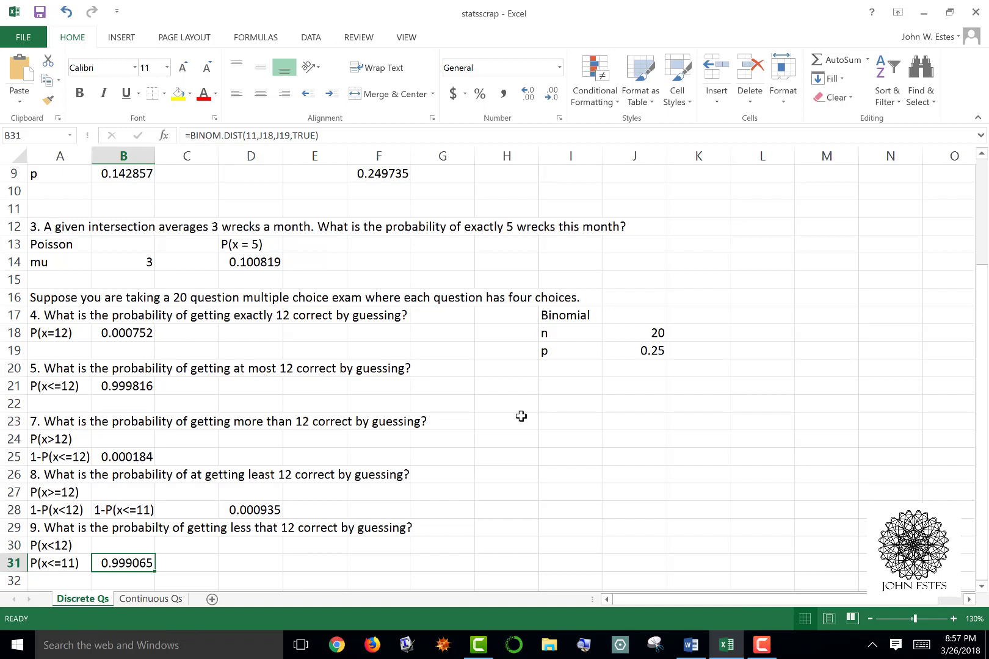
Review the wording of question 4 and the formulas answering question 8 in D28 and question 9 in B31.
{"action": "left_click", "coordinate": [289, 315]}
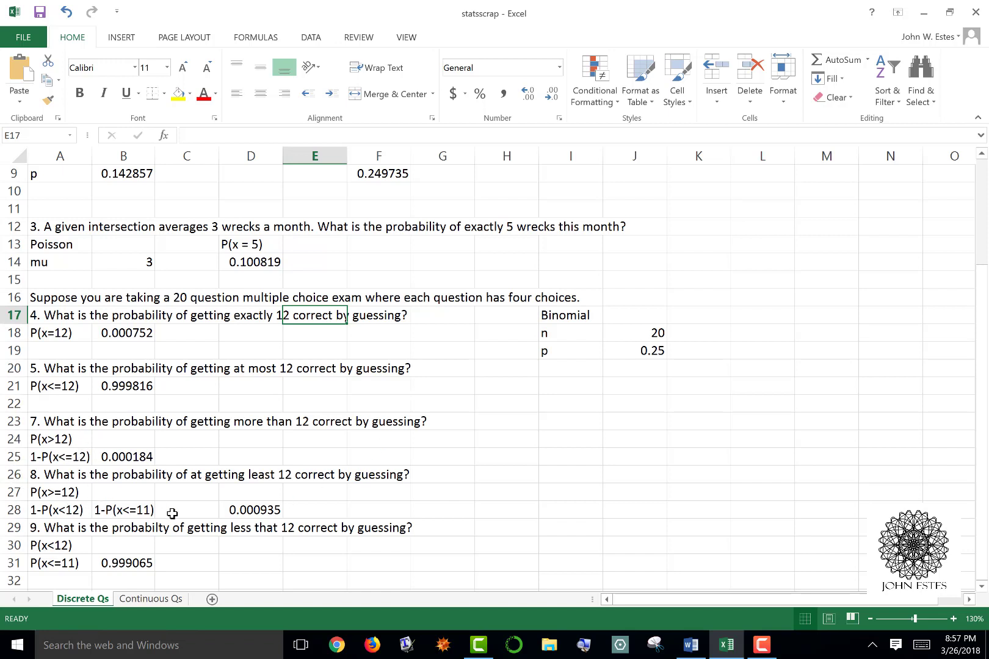
{"action": "left_click", "coordinate": [245, 510]}
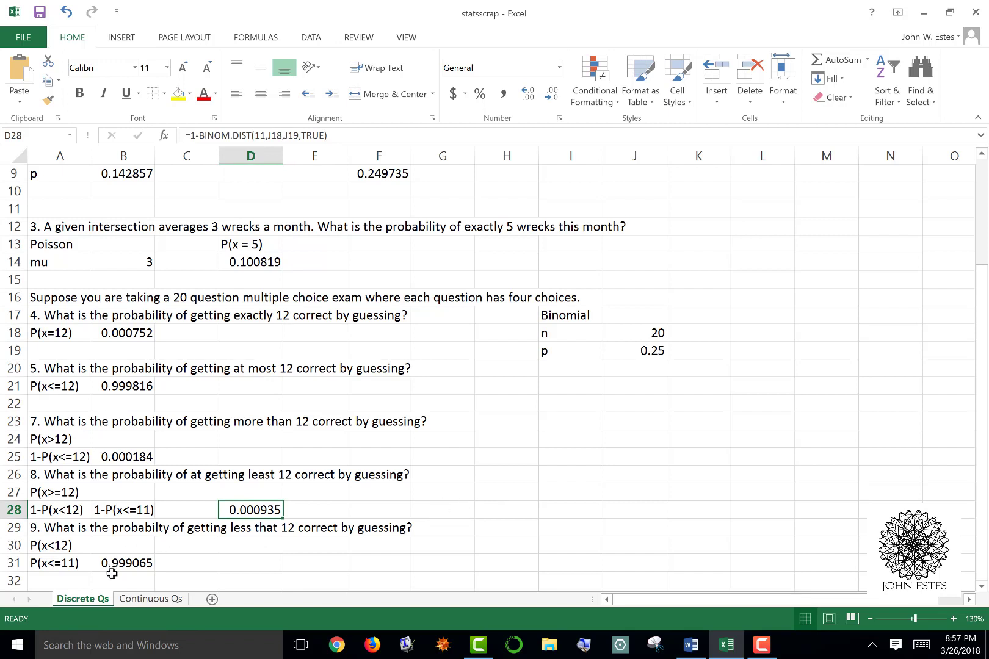
{"action": "left_click", "coordinate": [130, 569]}
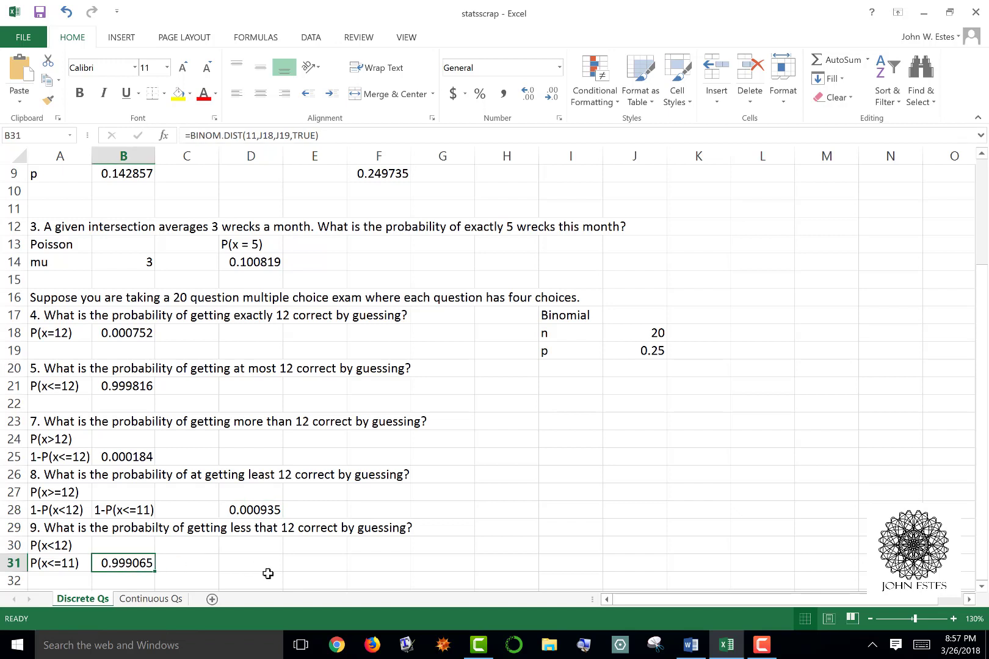